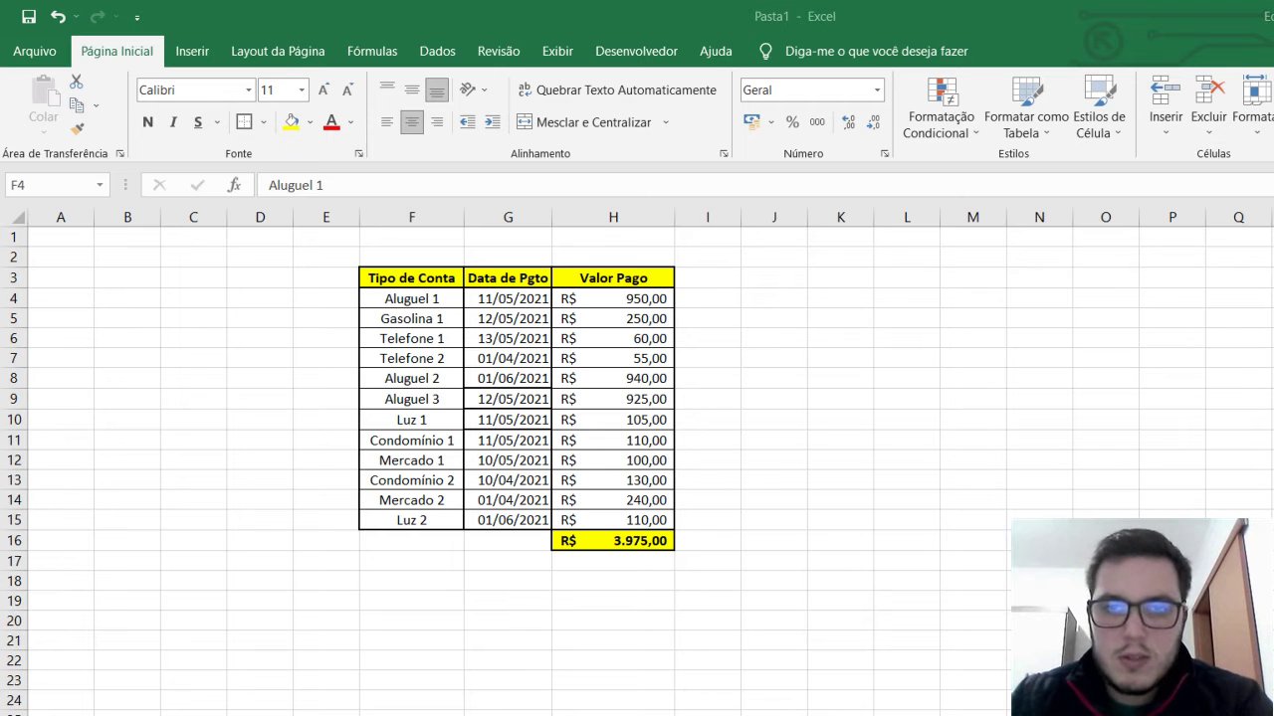
Examine the account types, payment dates and paid amounts in the bills table.
left_click(129, 58)
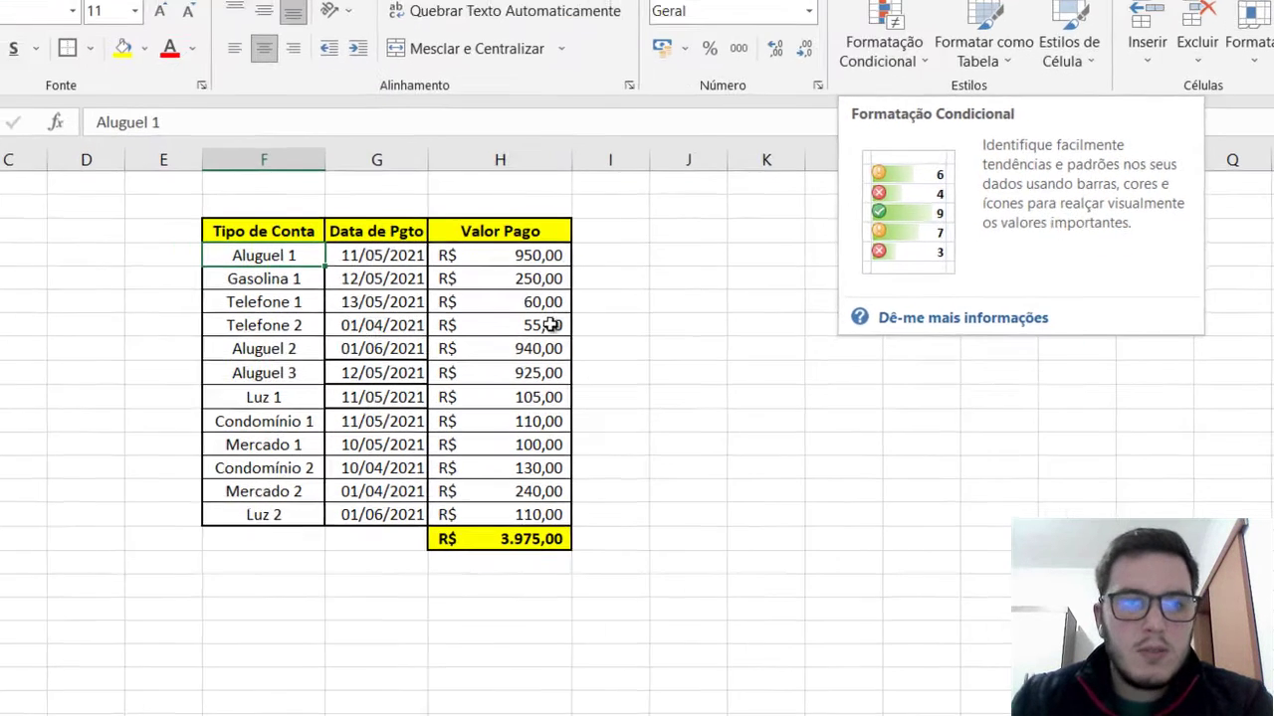
left_click(613, 318)
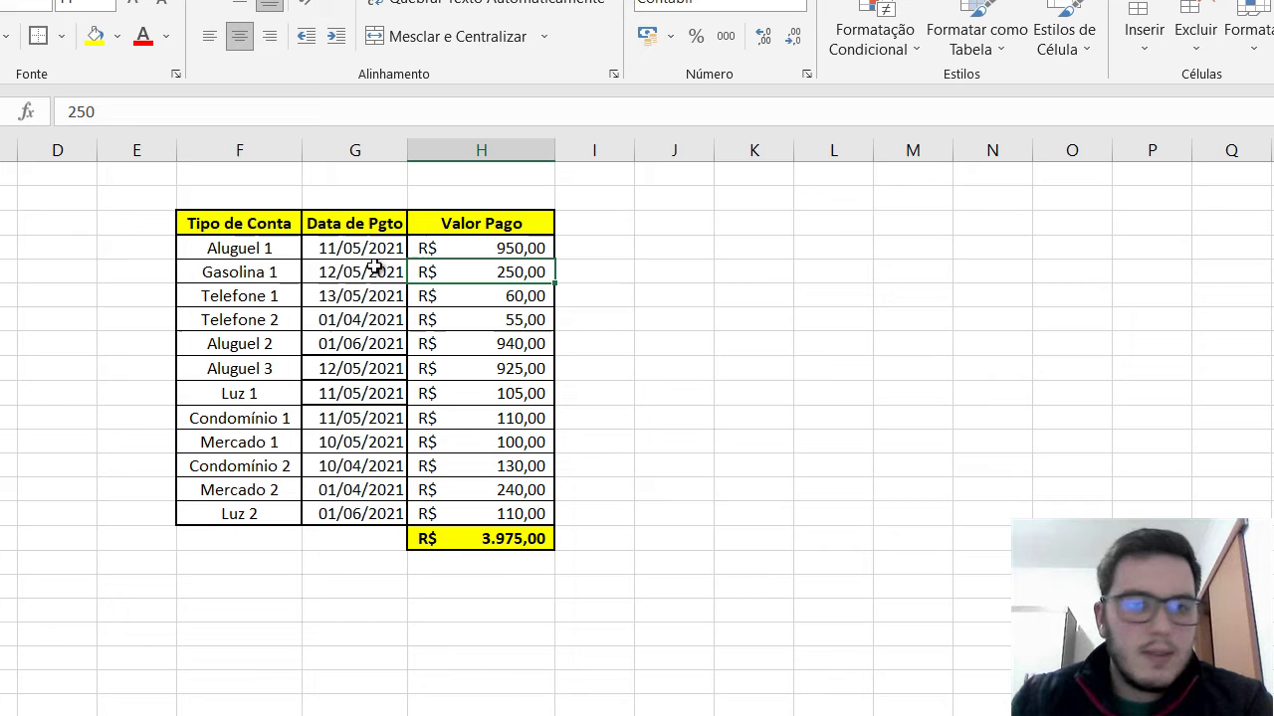
left_click(293, 252)
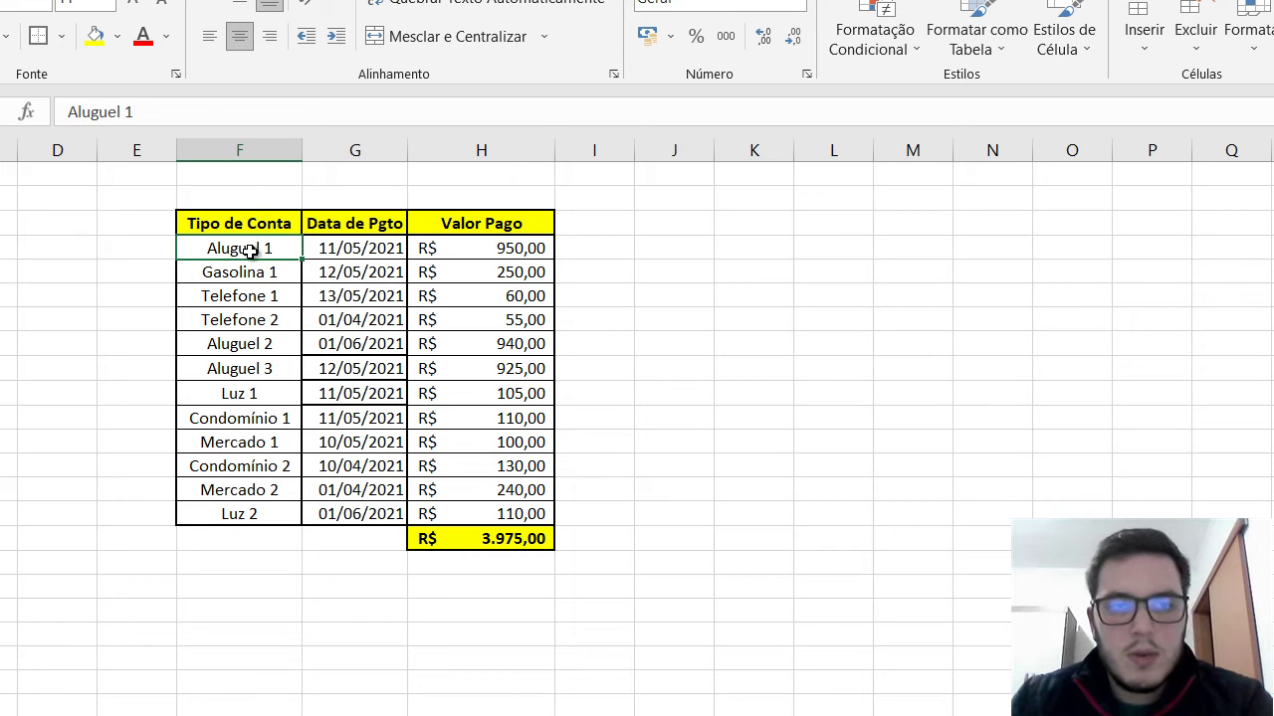
left_click(272, 278)
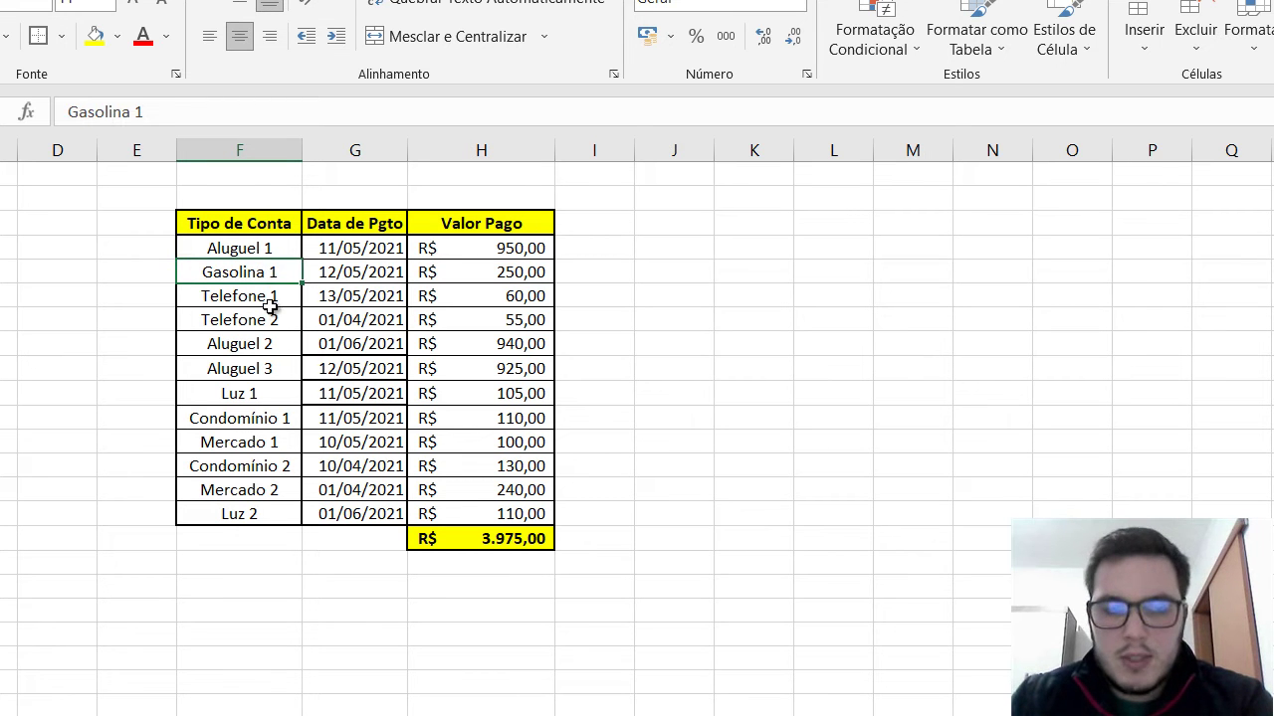
left_click(271, 302)
left_click(261, 398)
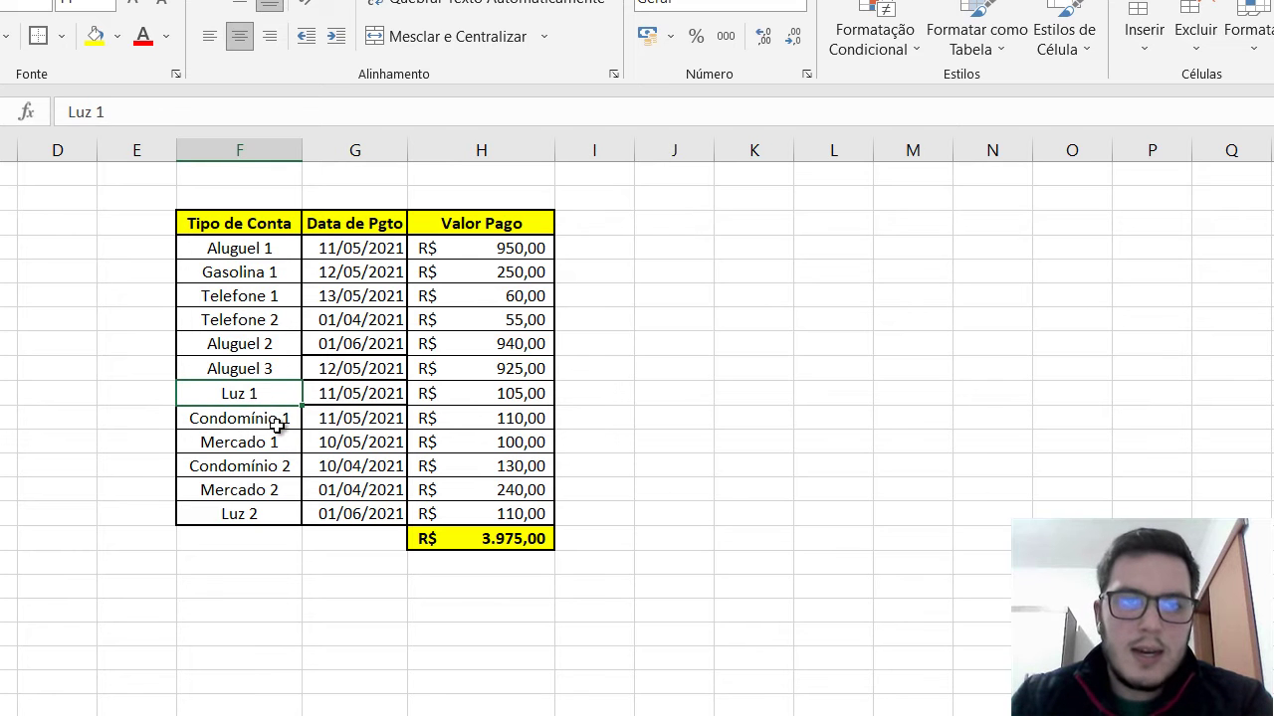
left_click(276, 430)
left_click(285, 467)
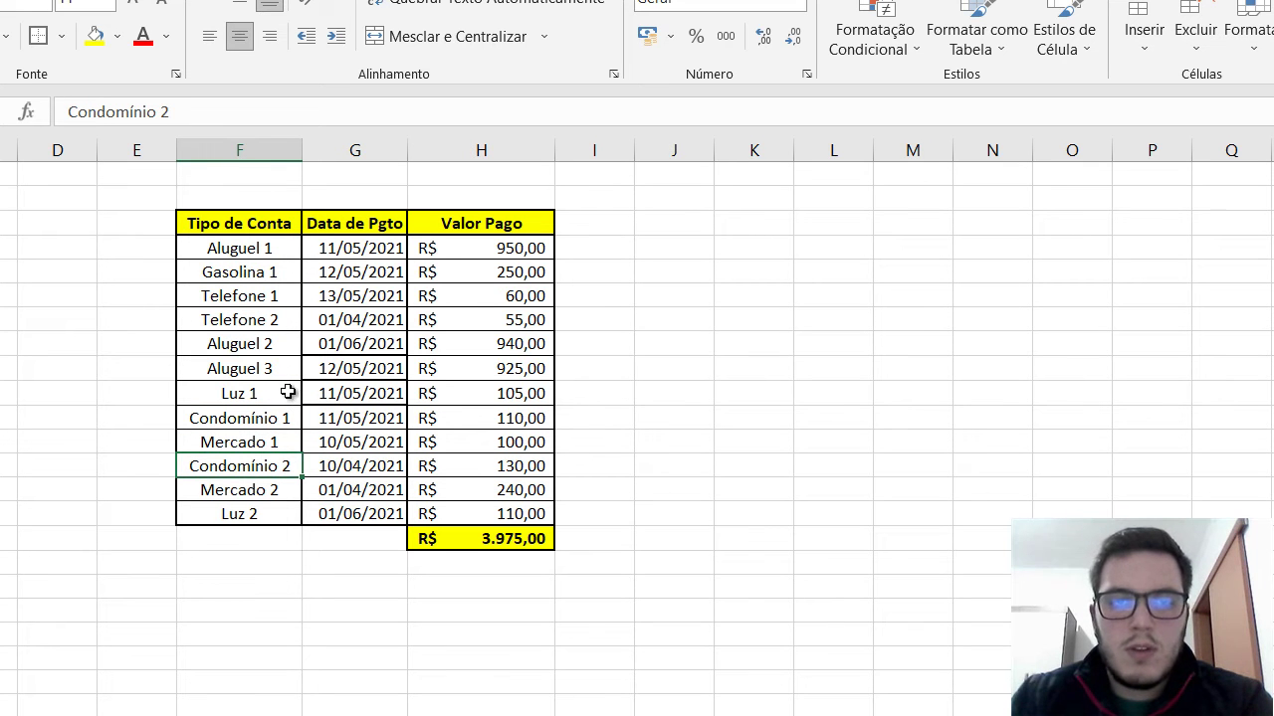
left_click(360, 248)
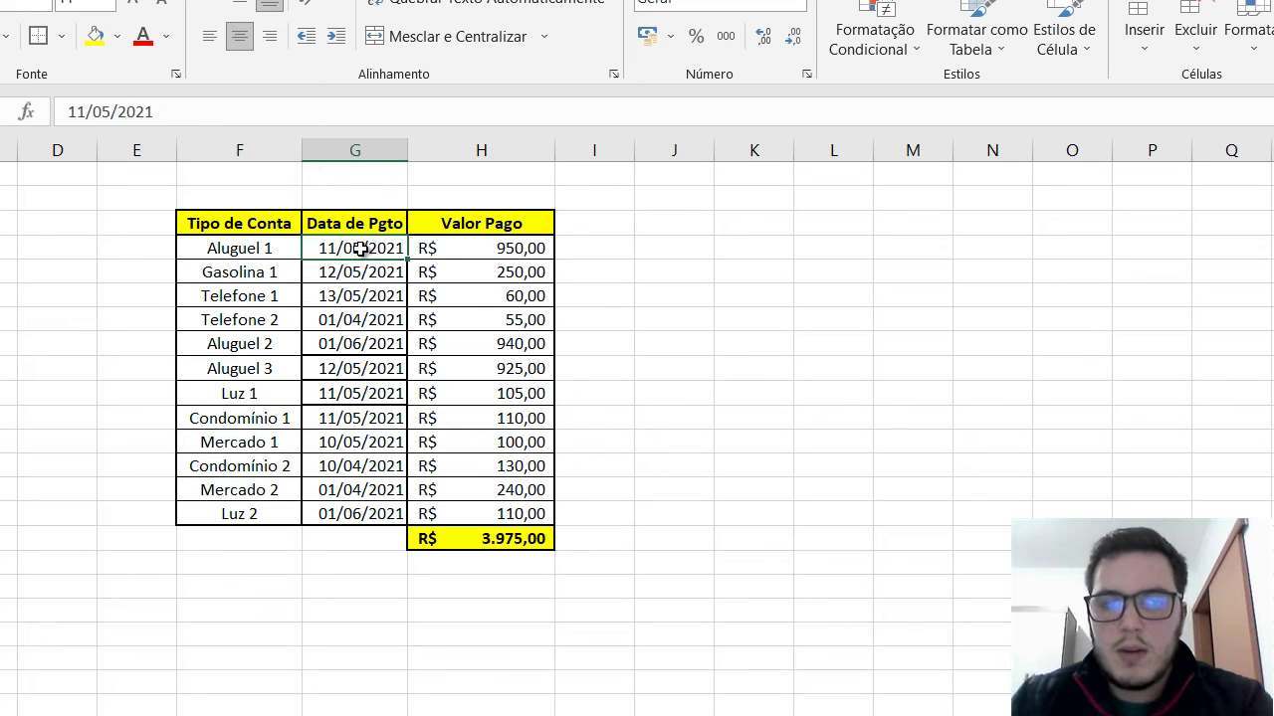
left_click(354, 274)
left_click(356, 296)
left_click(462, 255)
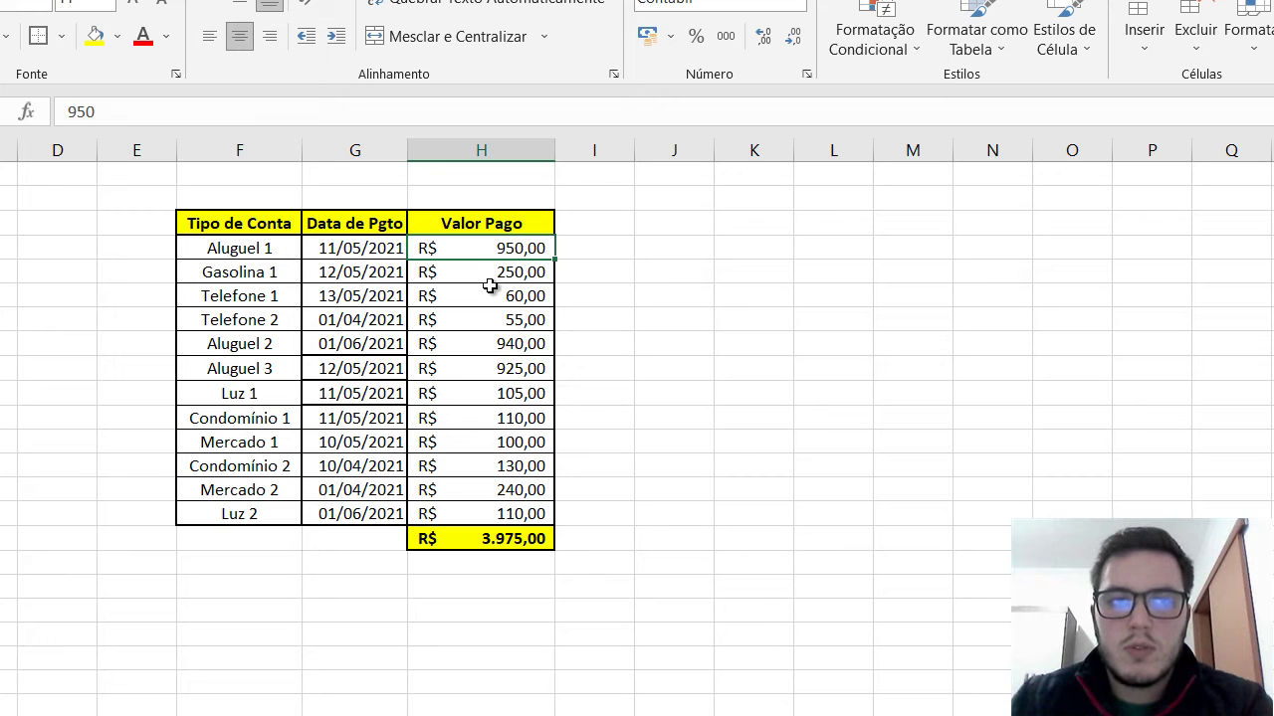
Inspect the total formula in H16 and the range of paid amounts it covers.
left_click(500, 539)
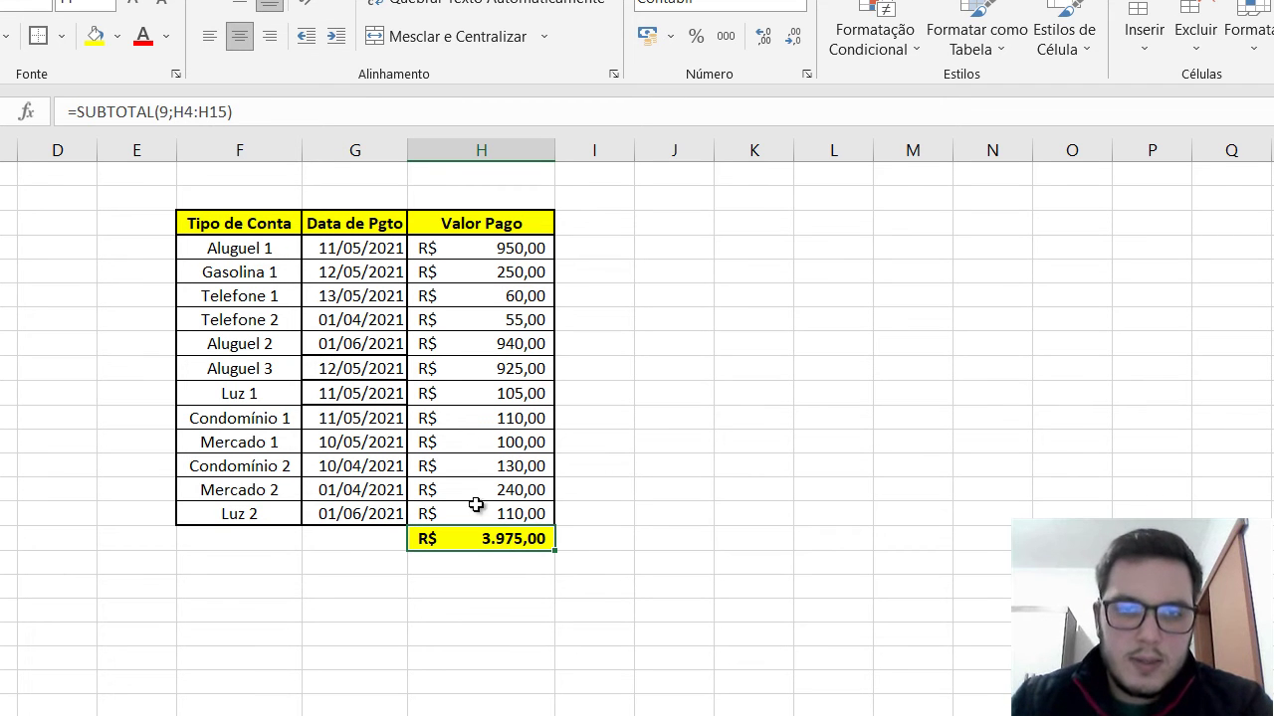
left_click(163, 111)
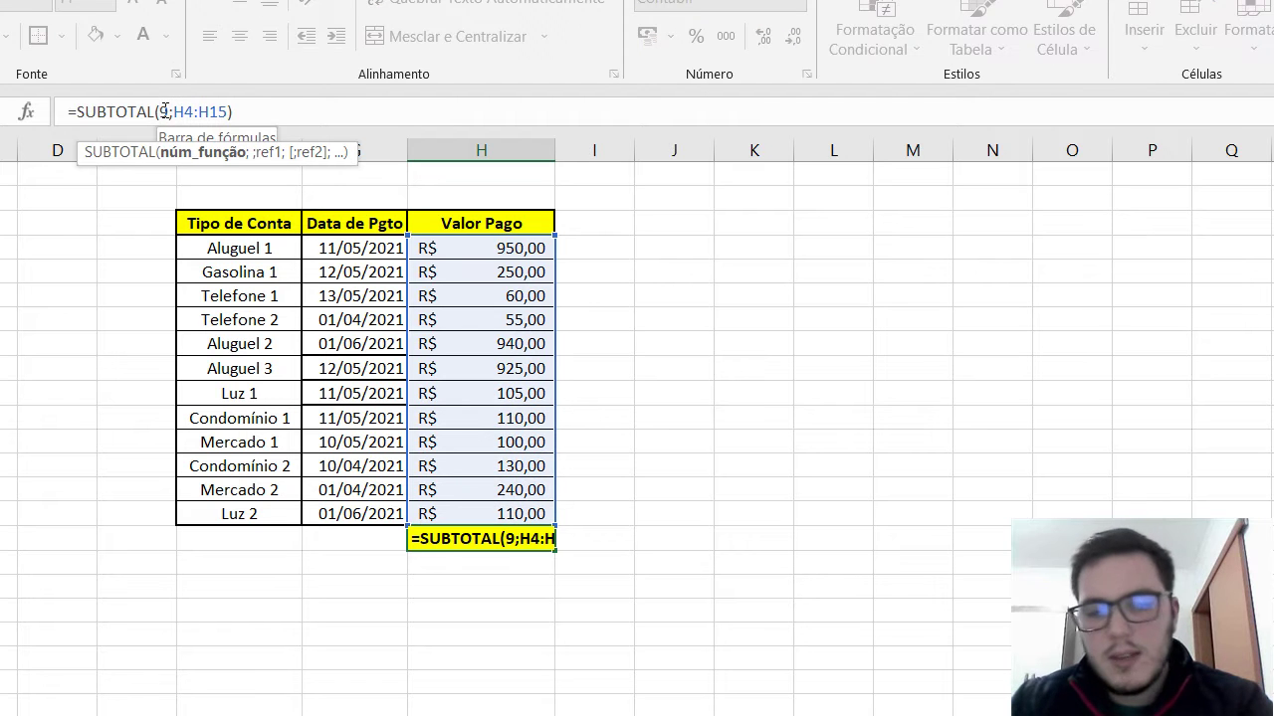
key("Escape")
left_click_drag(497, 248, 498, 517)
left_click(492, 538)
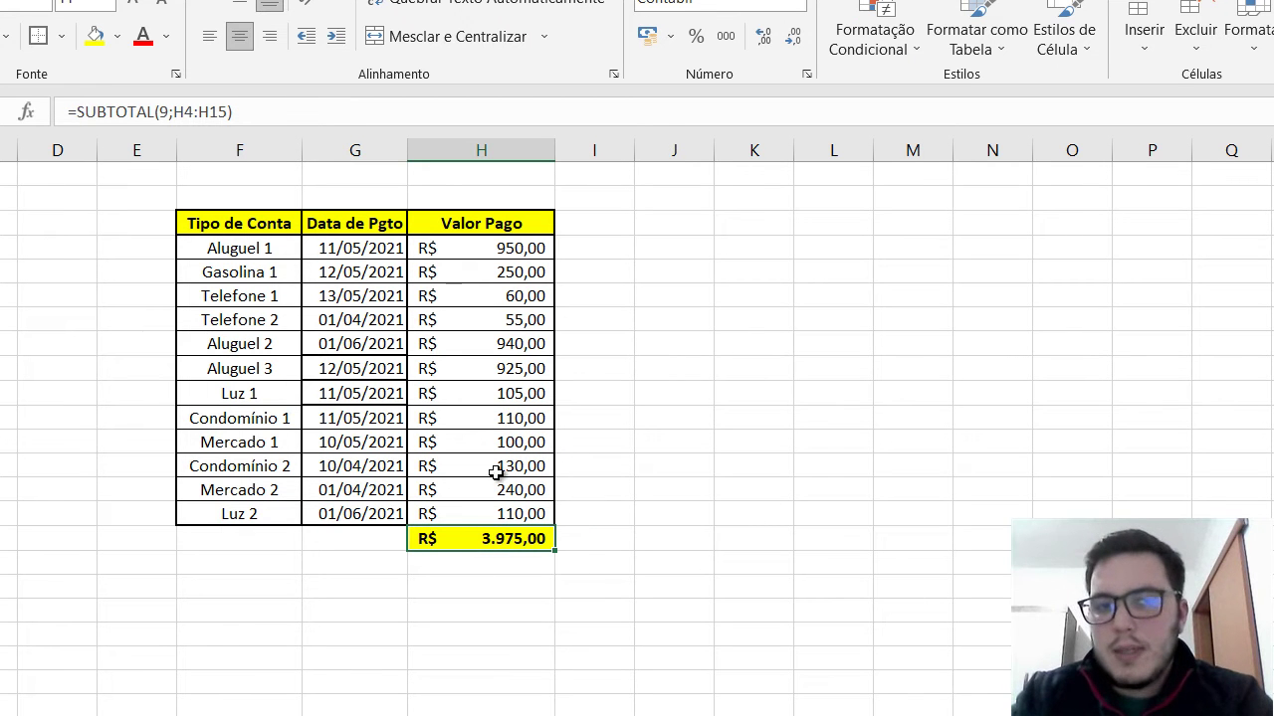
left_click(475, 250)
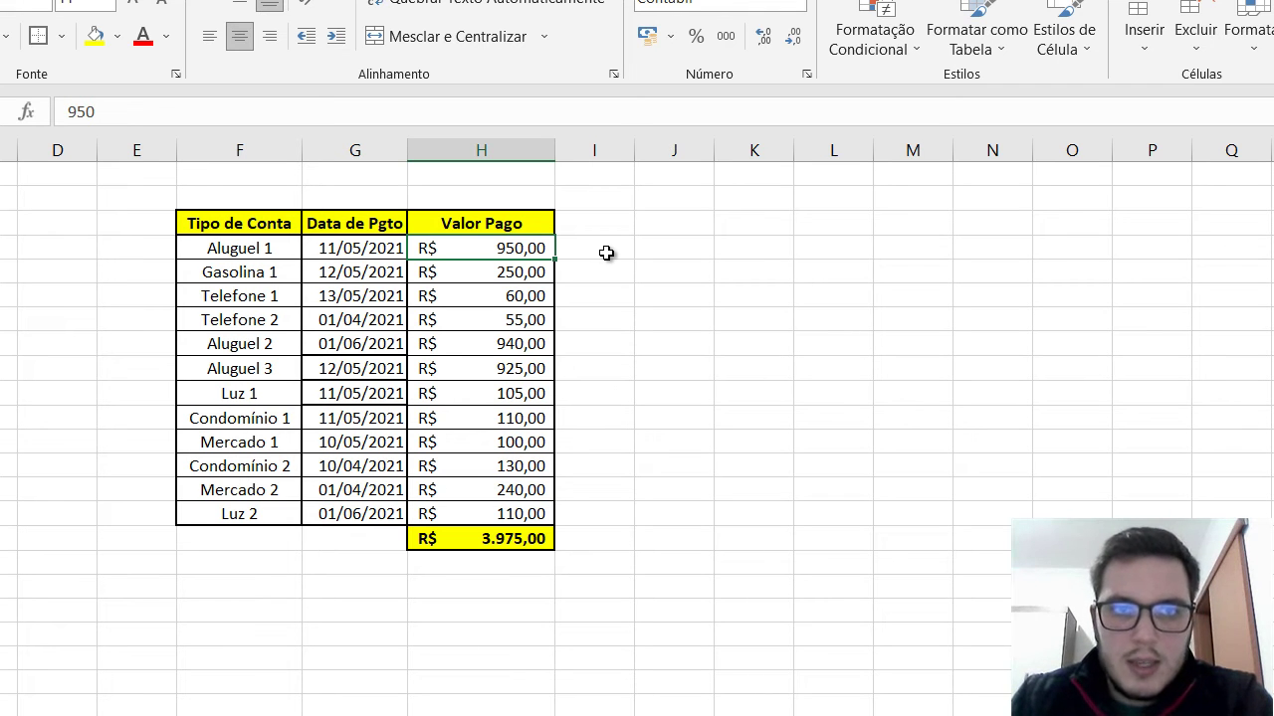
Fill the Gasolina 1 payment date in G5 orange and the Aluguel 1 payment date in G4 red.
left_click(351, 272)
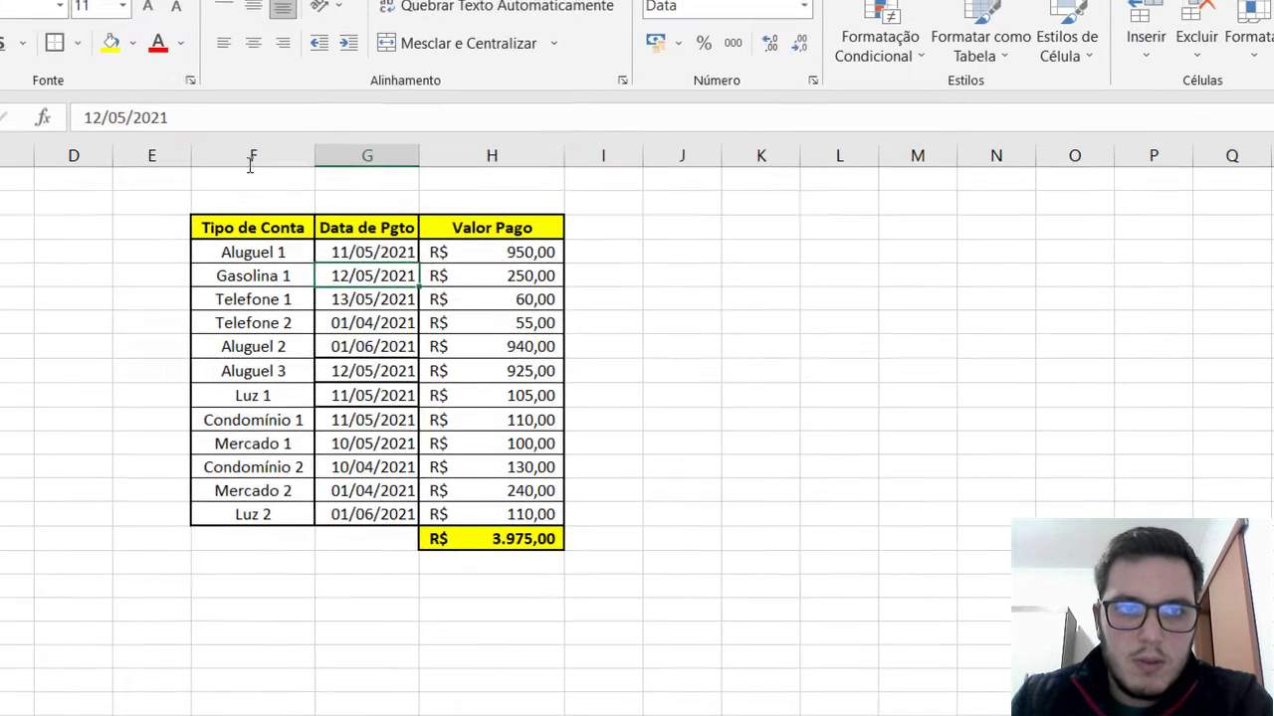
left_click(123, 39)
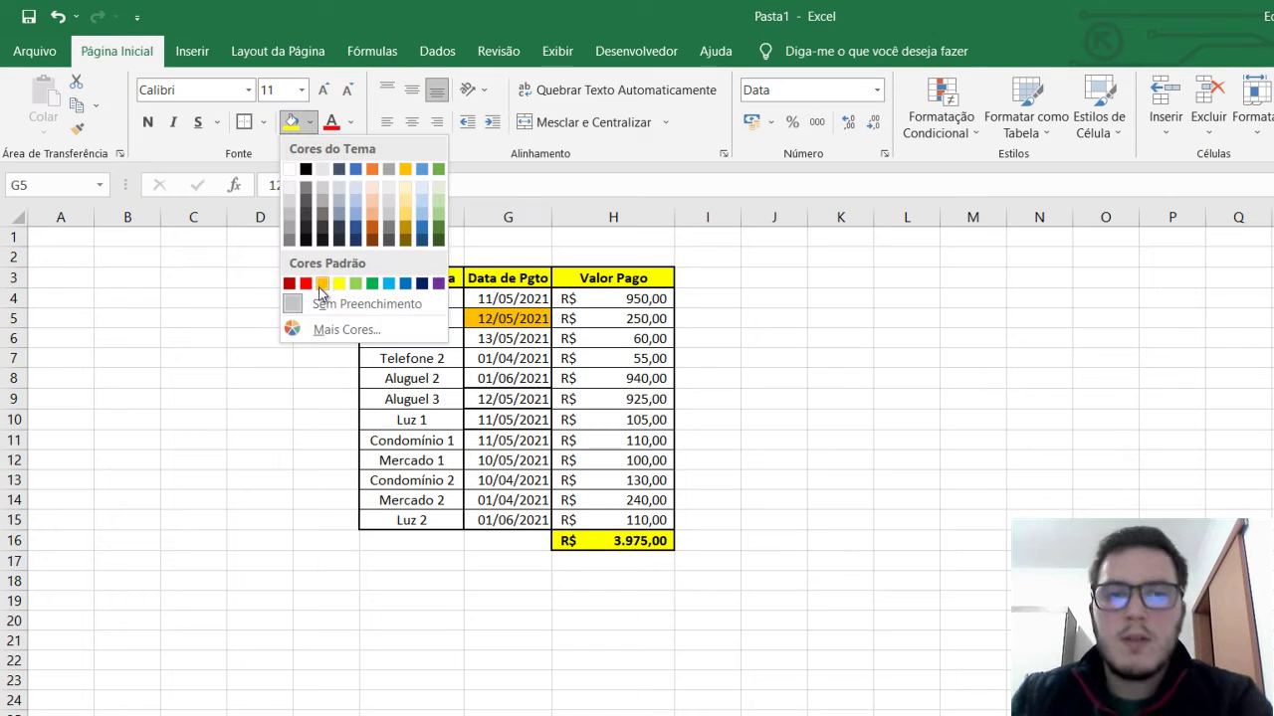
left_click(489, 293)
left_click(490, 295)
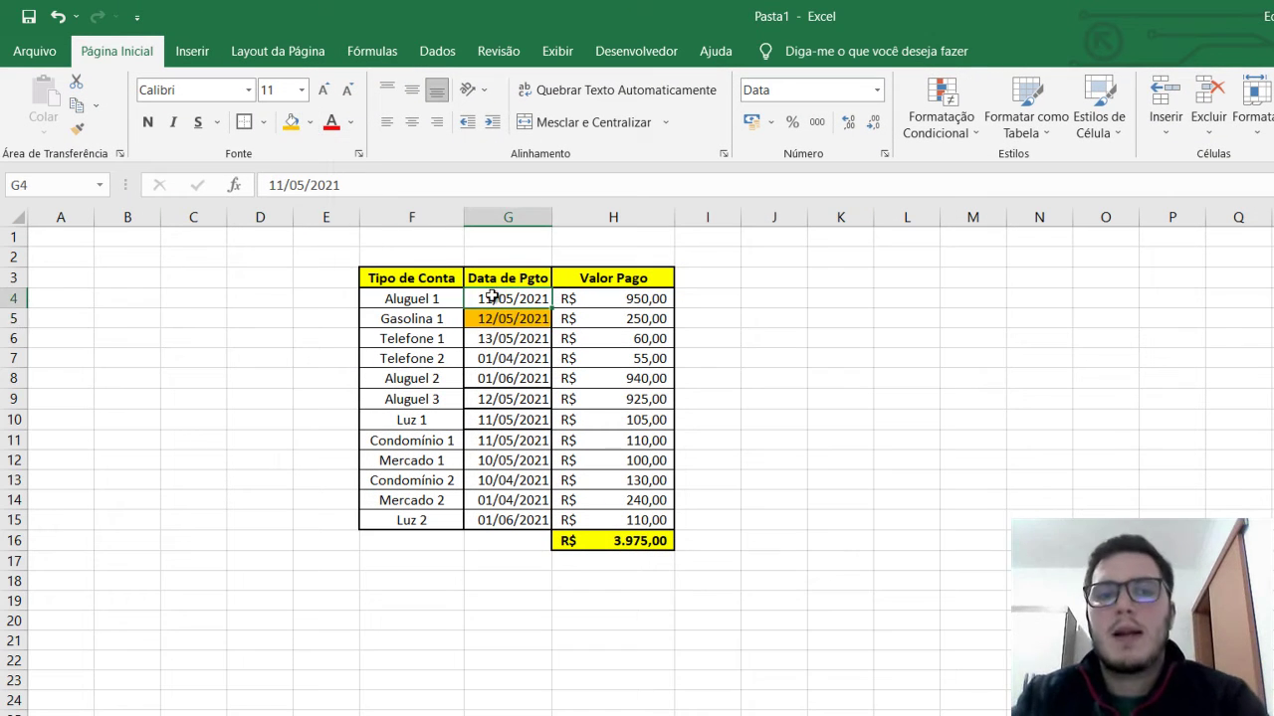
left_click(310, 122)
left_click(304, 286)
left_click(496, 342)
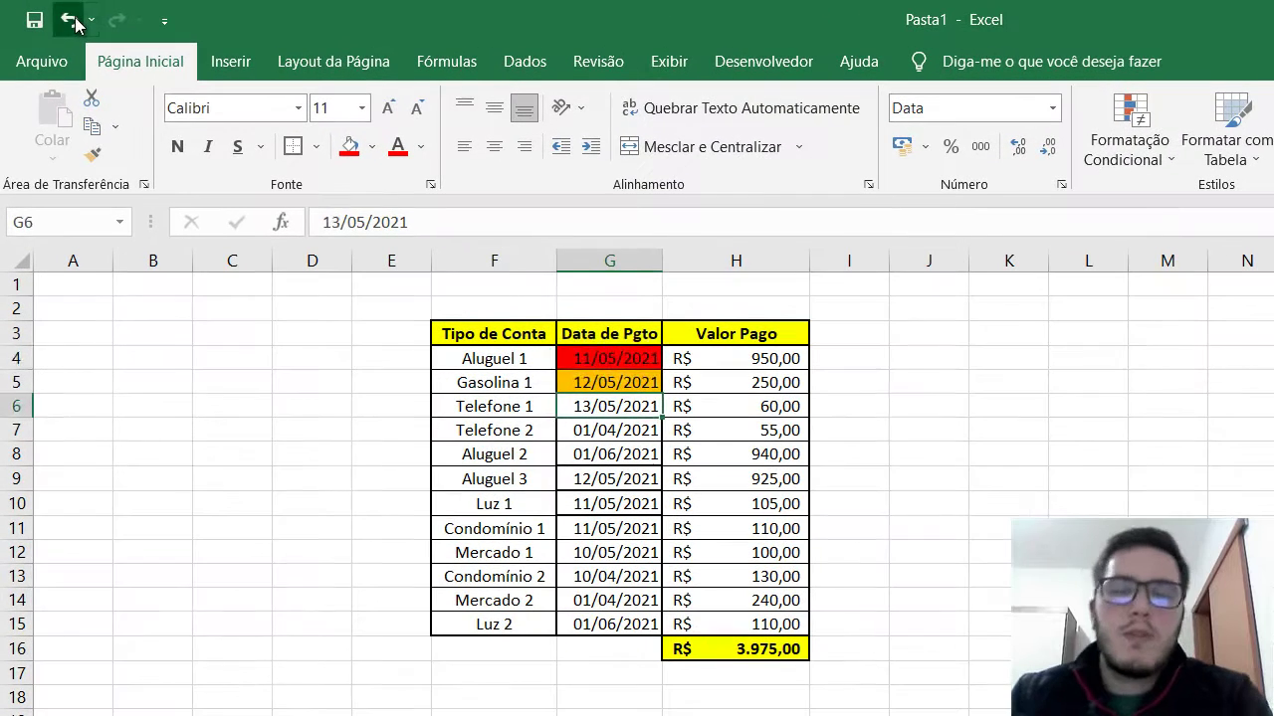
Undo the manual colour fills on the payment dates in G4 and G5.
left_click(62, 18)
left_click(75, 20)
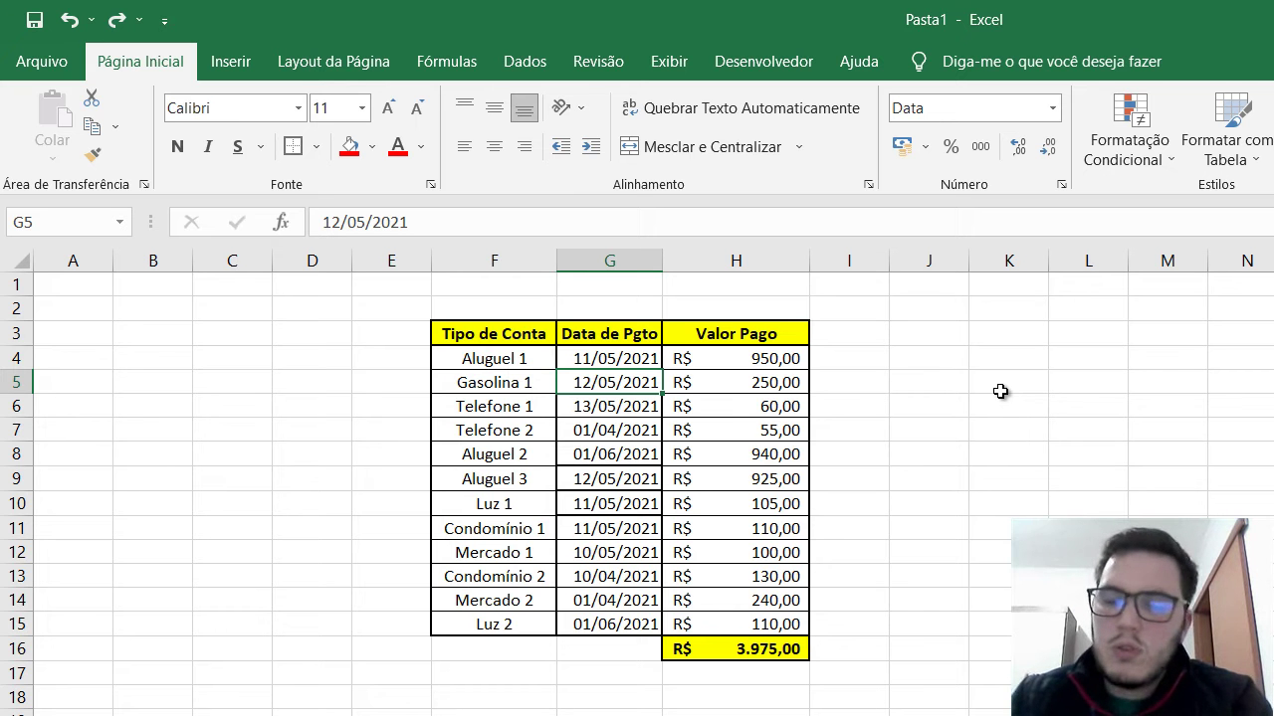
left_click(591, 361)
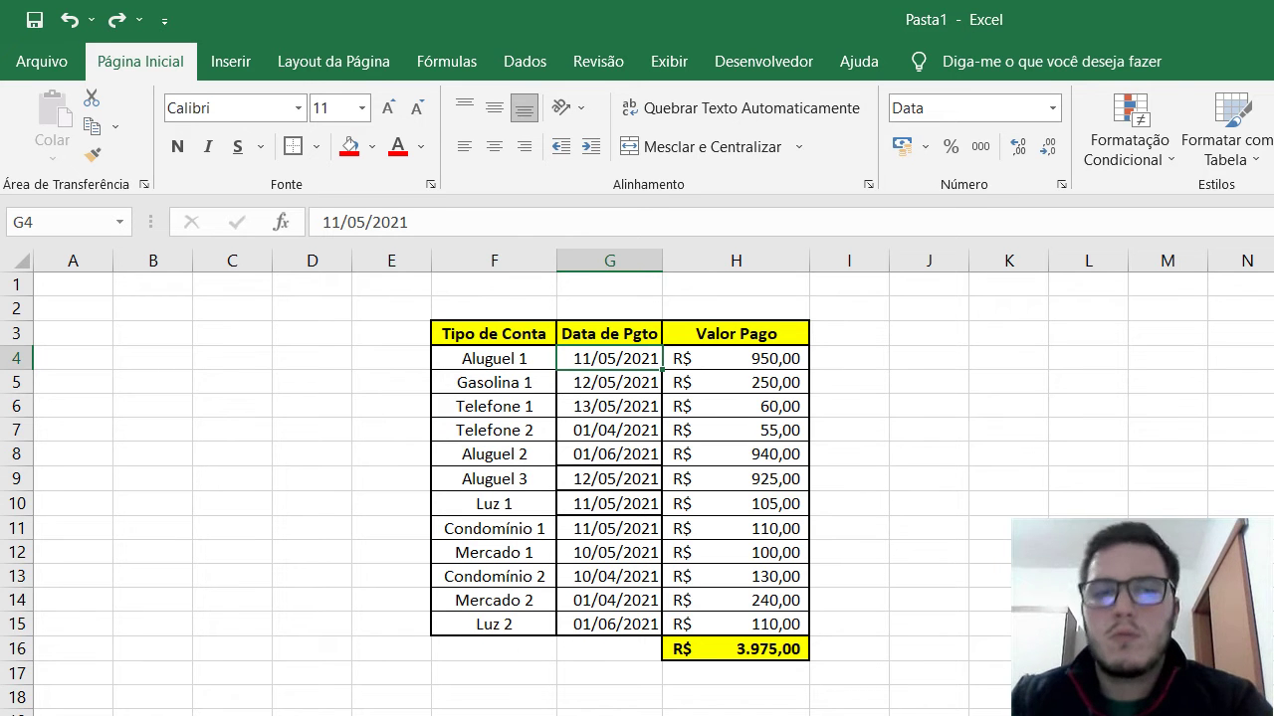
left_click(1113, 161)
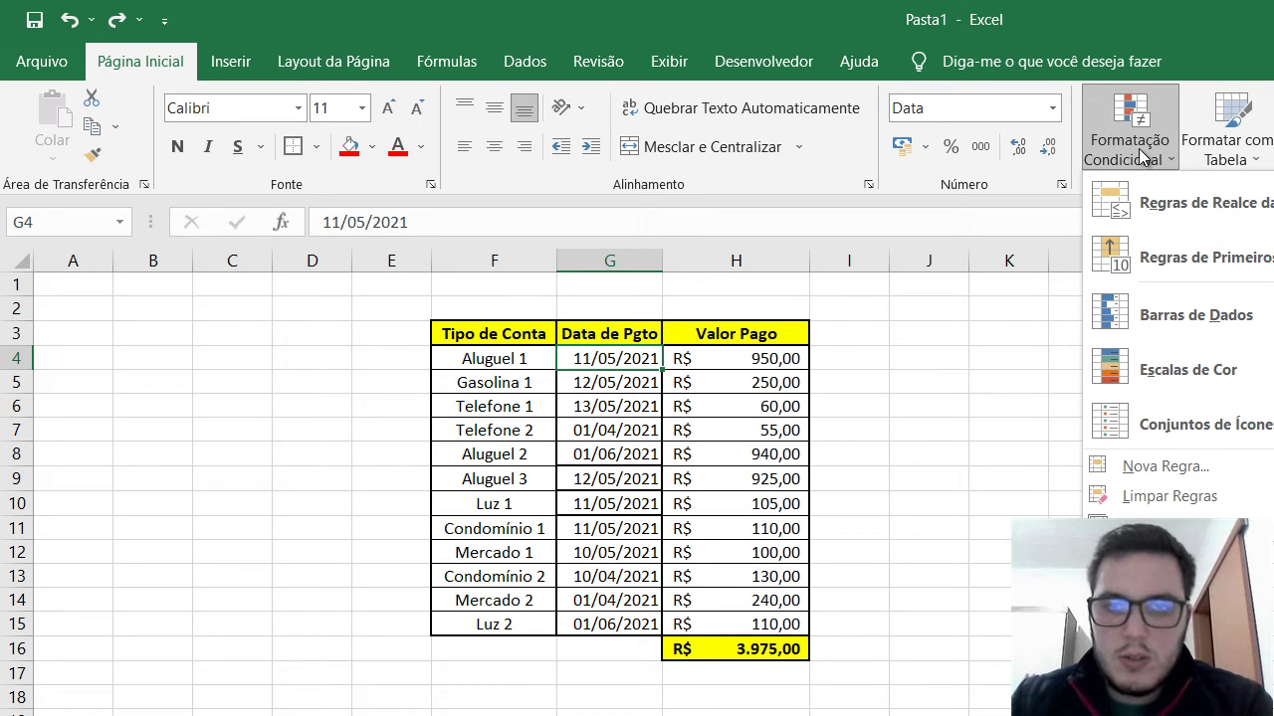
left_click(599, 376)
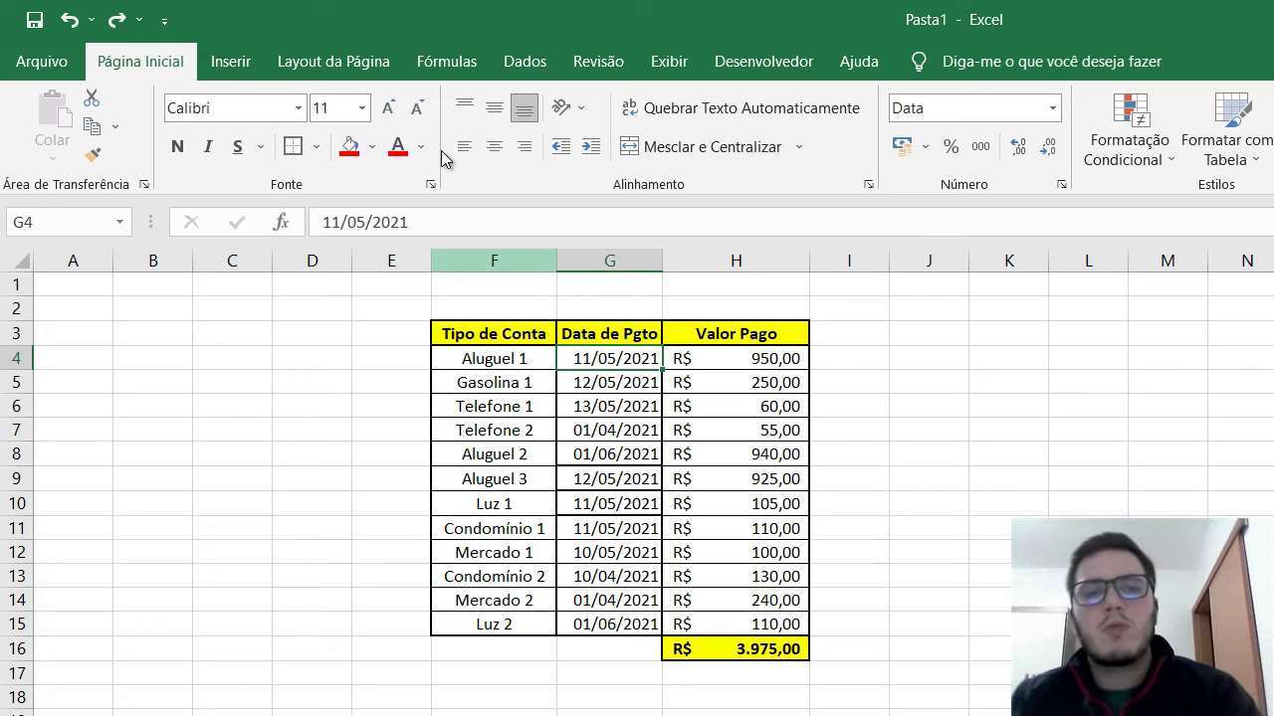
left_click(373, 146)
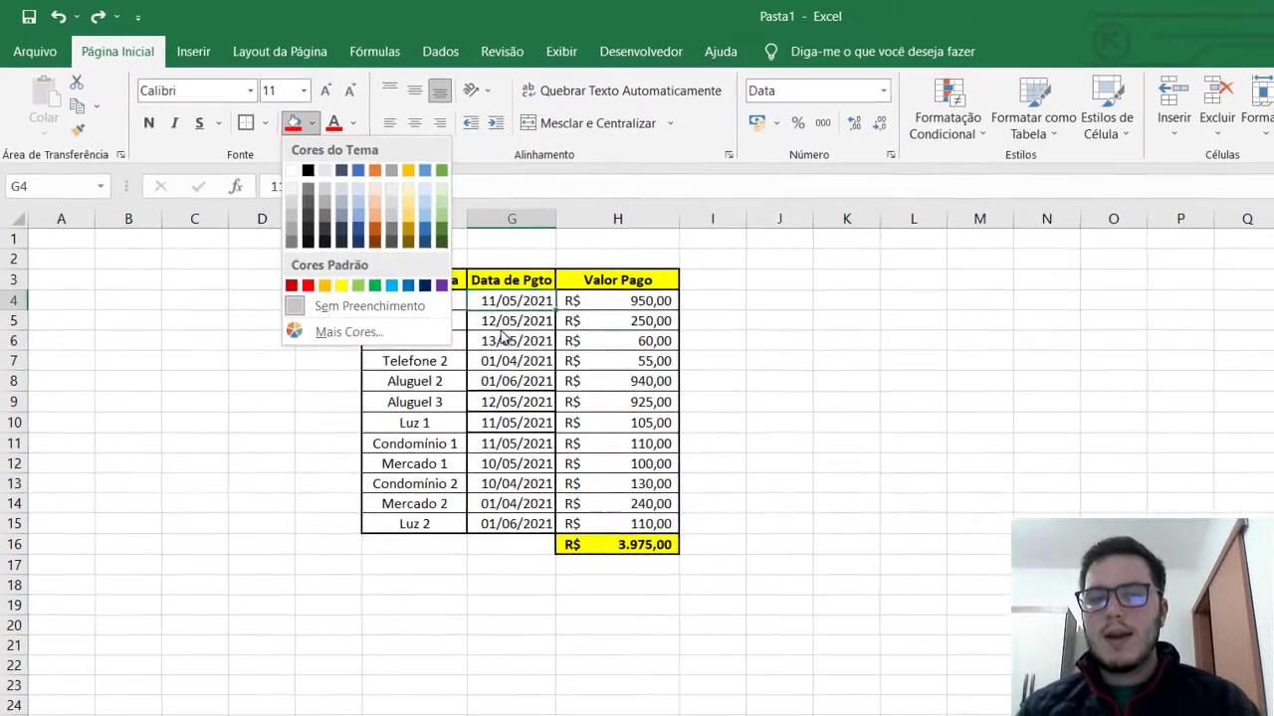
left_click(503, 338)
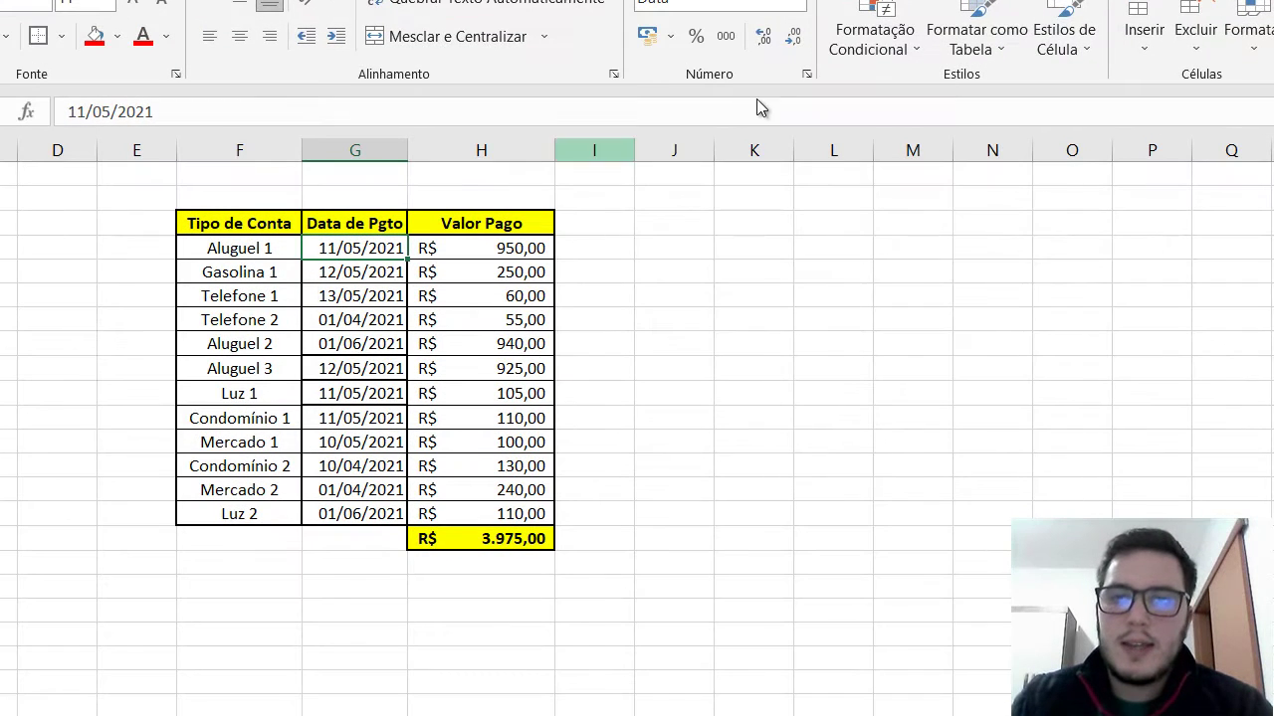
left_click(871, 44)
mouse_move(914, 95)
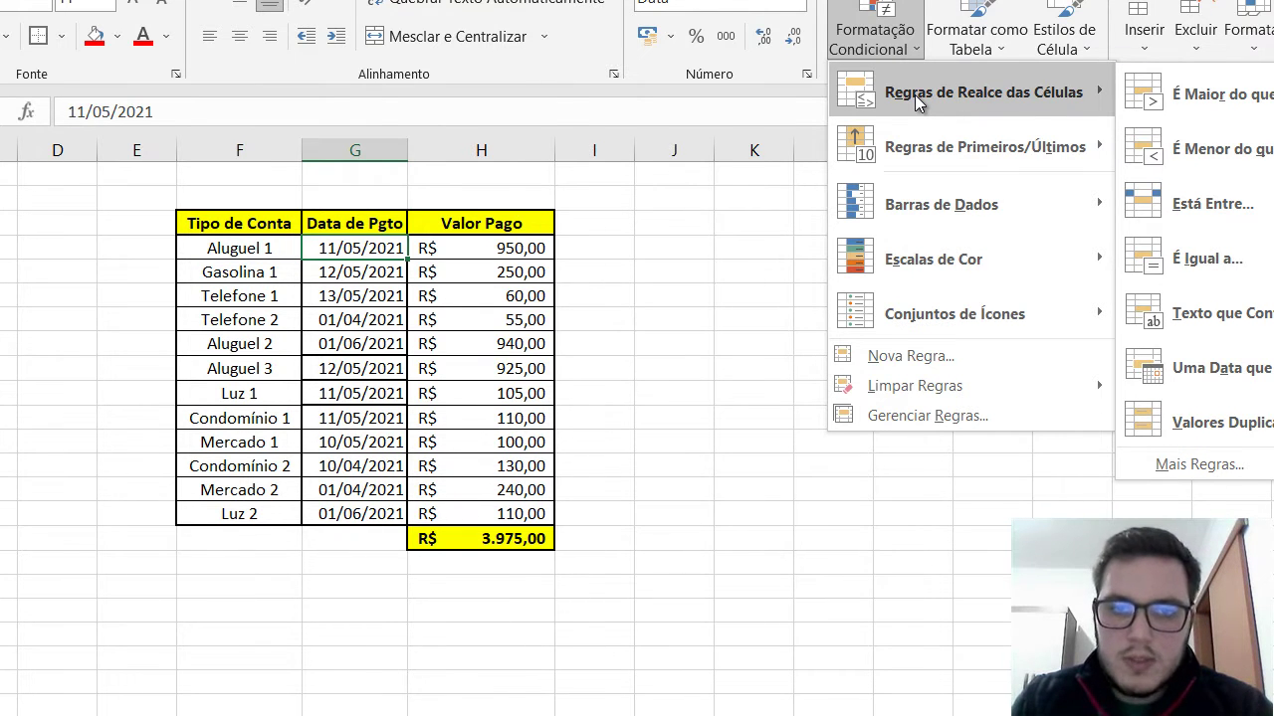
left_click(431, 256)
Start an "É Maior do que" conditional formatting rule on the Valor Pago amounts in H4:H15.
left_click(462, 249)
left_click_drag(462, 250, 488, 516)
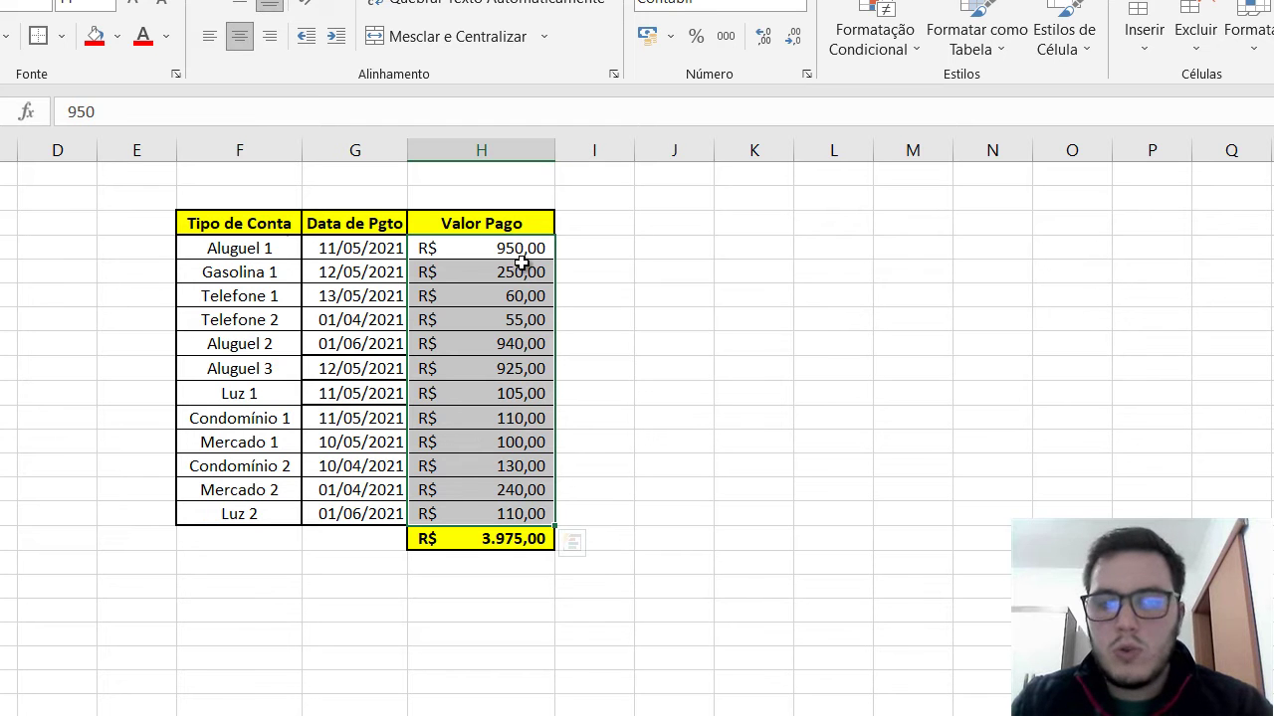
left_click_drag(488, 251, 474, 510)
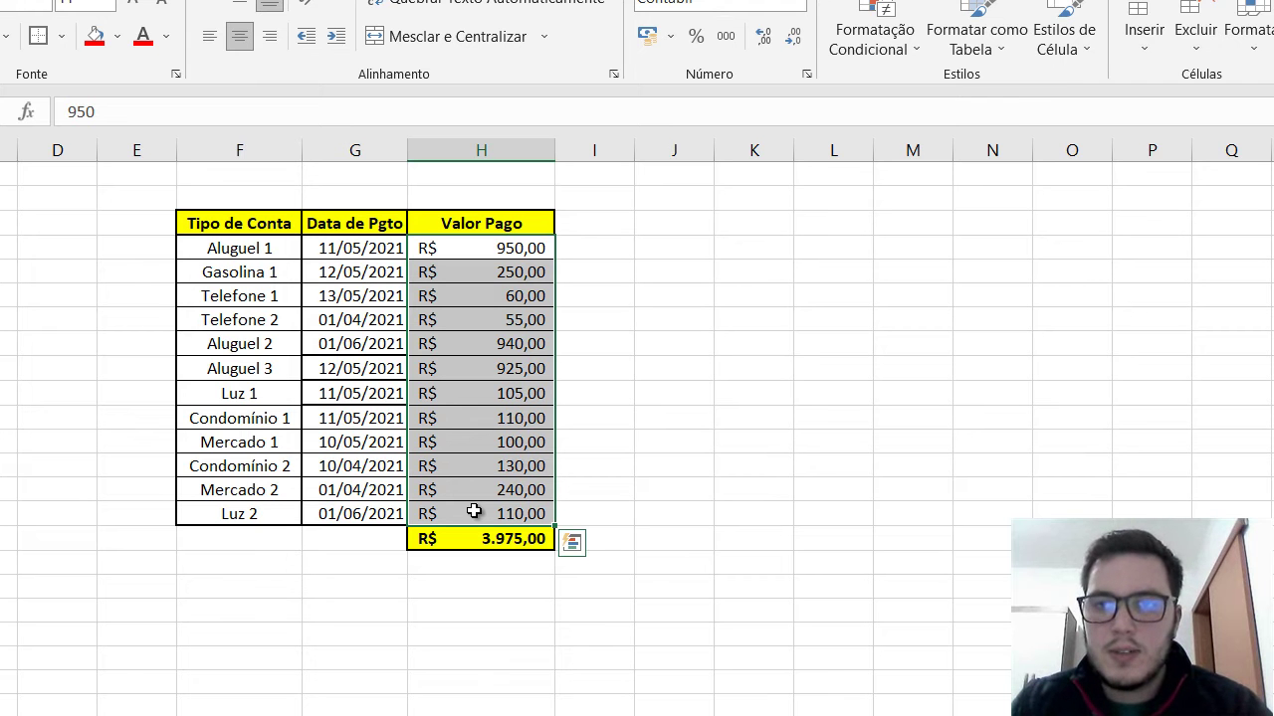
left_click(886, 30)
mouse_move(935, 104)
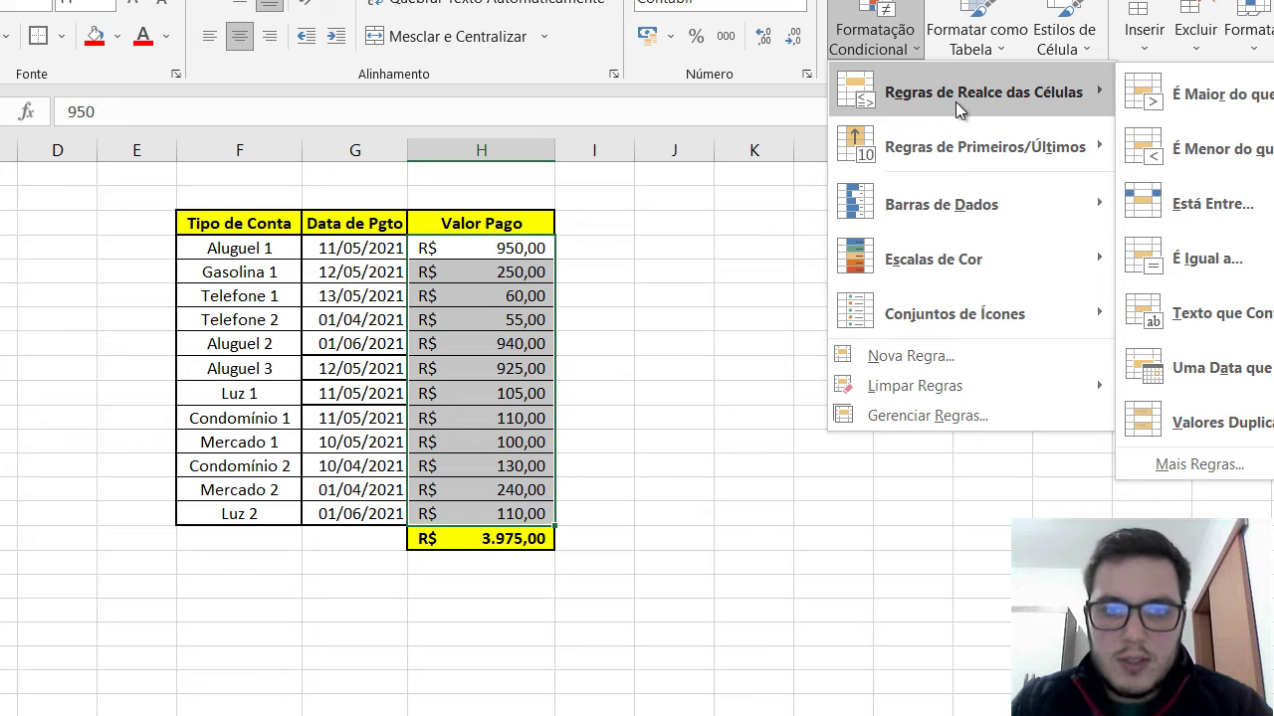
left_click(1195, 93)
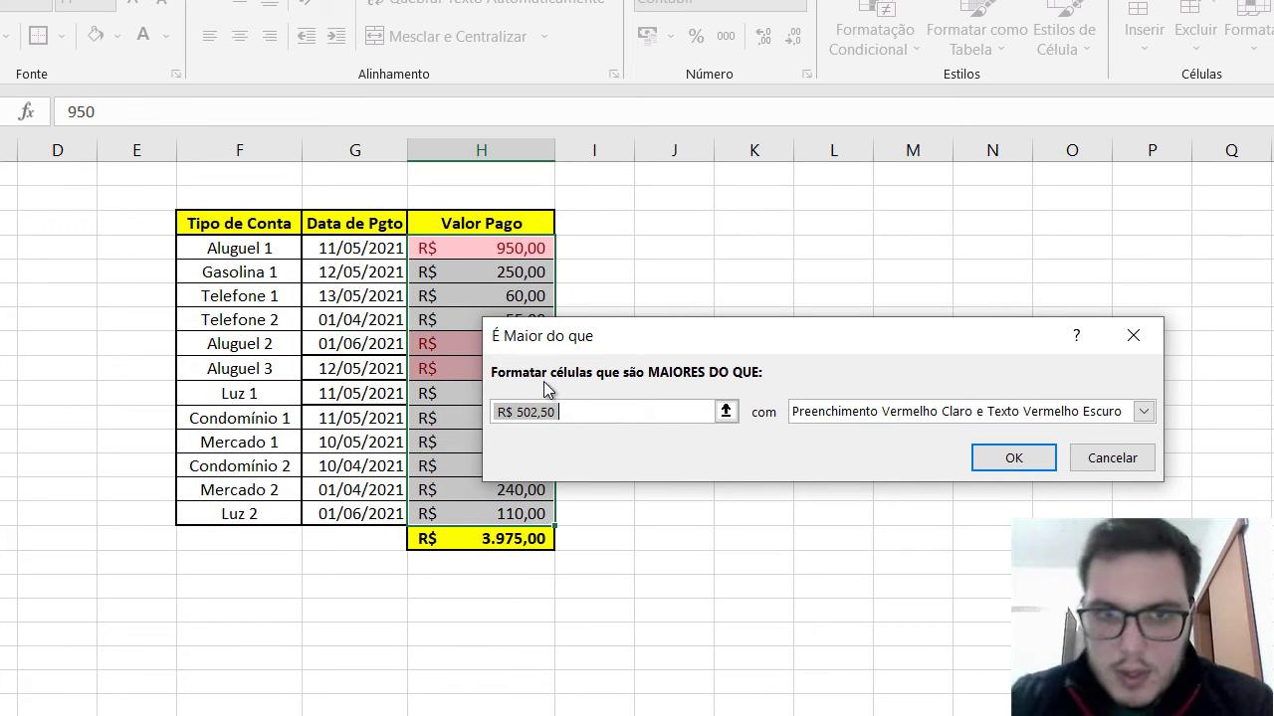
left_click(620, 412)
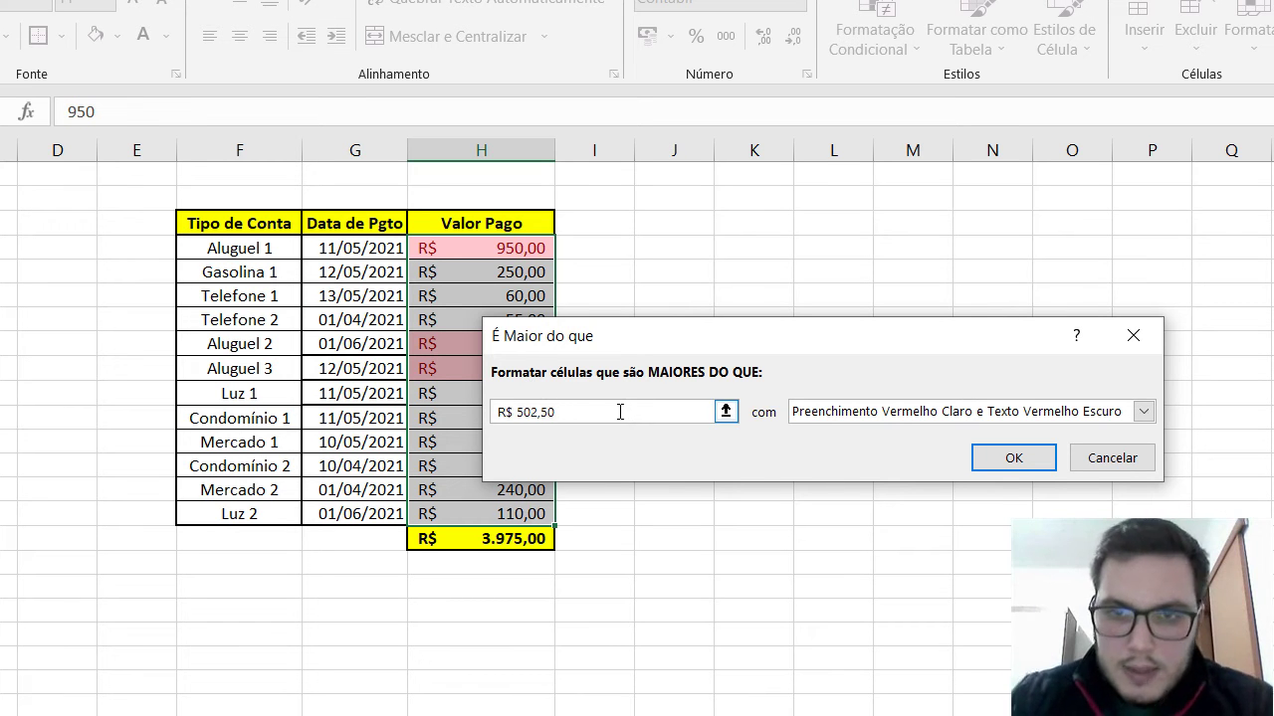
left_click_drag(604, 414, 480, 412)
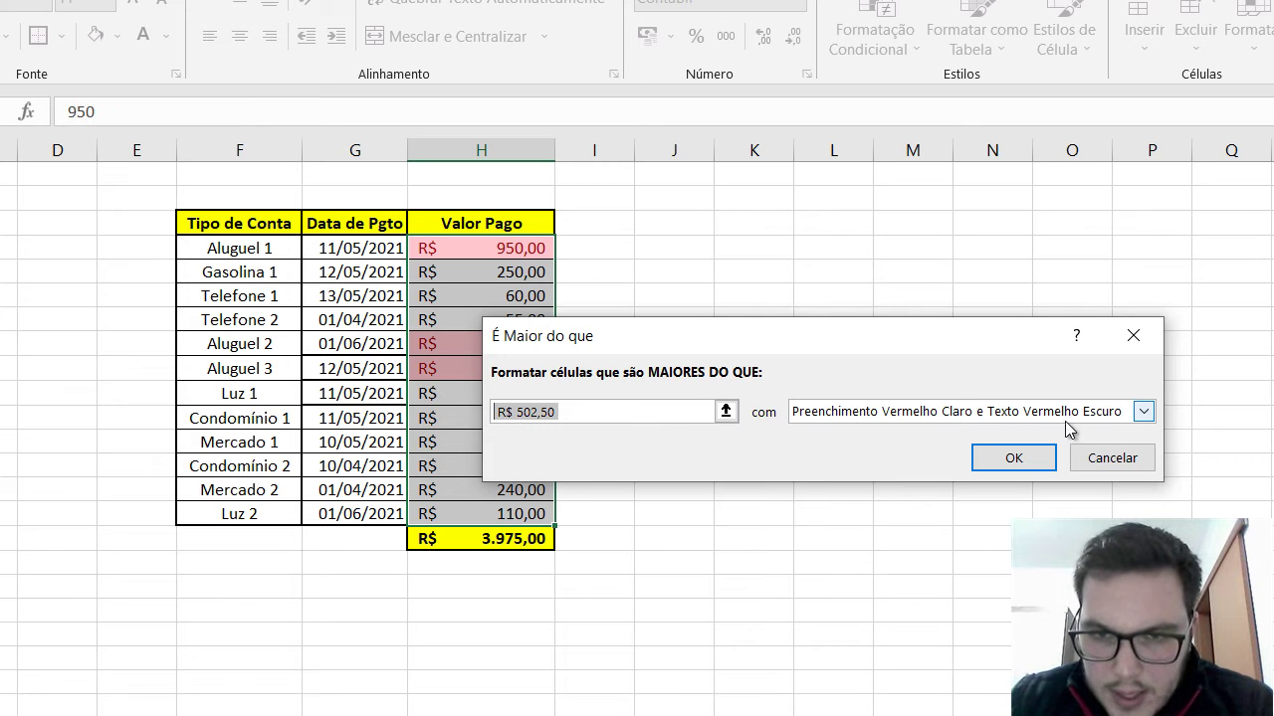
Apply the rule to amounts greater than 250 with the format "Preenchimento Verde e Texto Verde Escuro".
left_click(1145, 416)
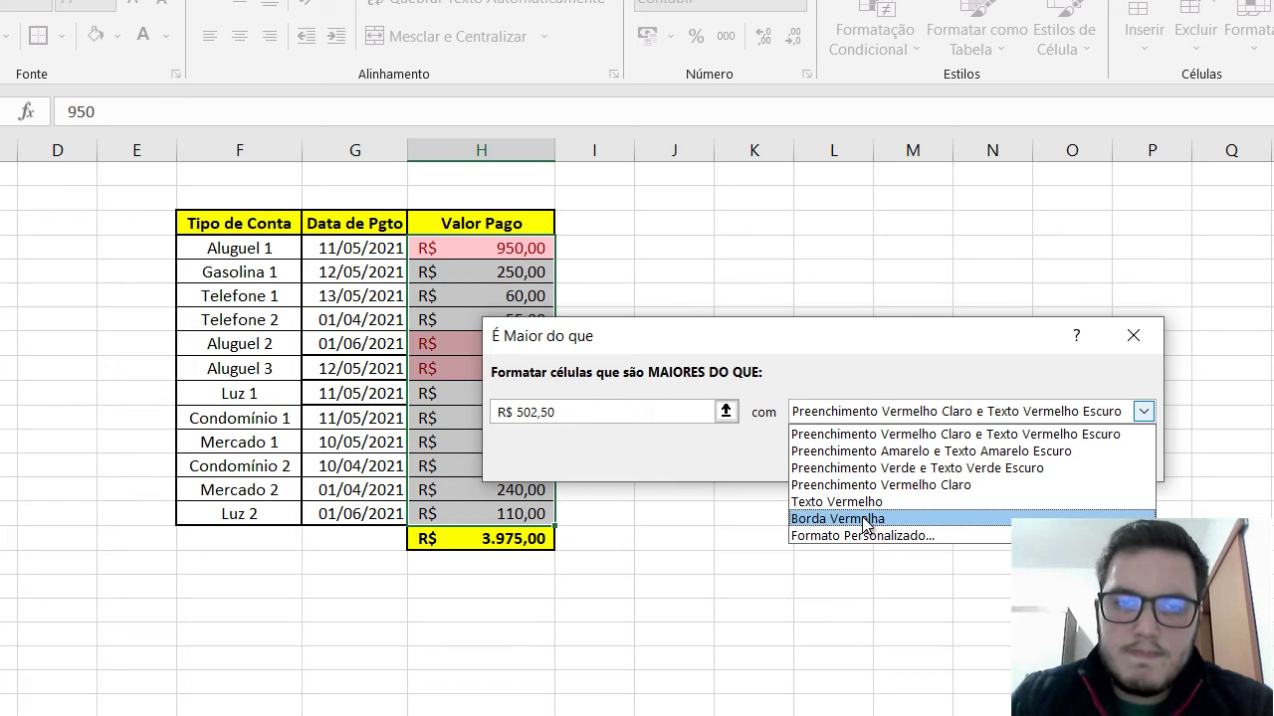
left_click(926, 468)
left_click_drag(658, 415, 409, 395)
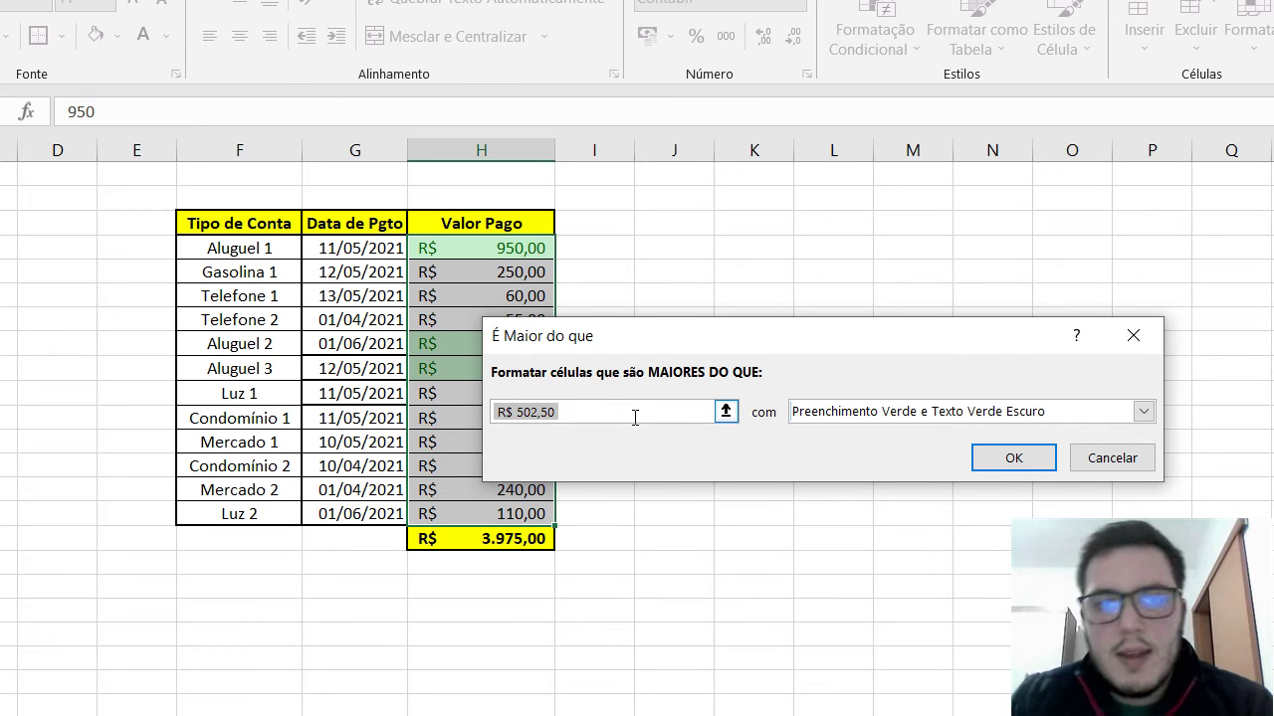
type("250")
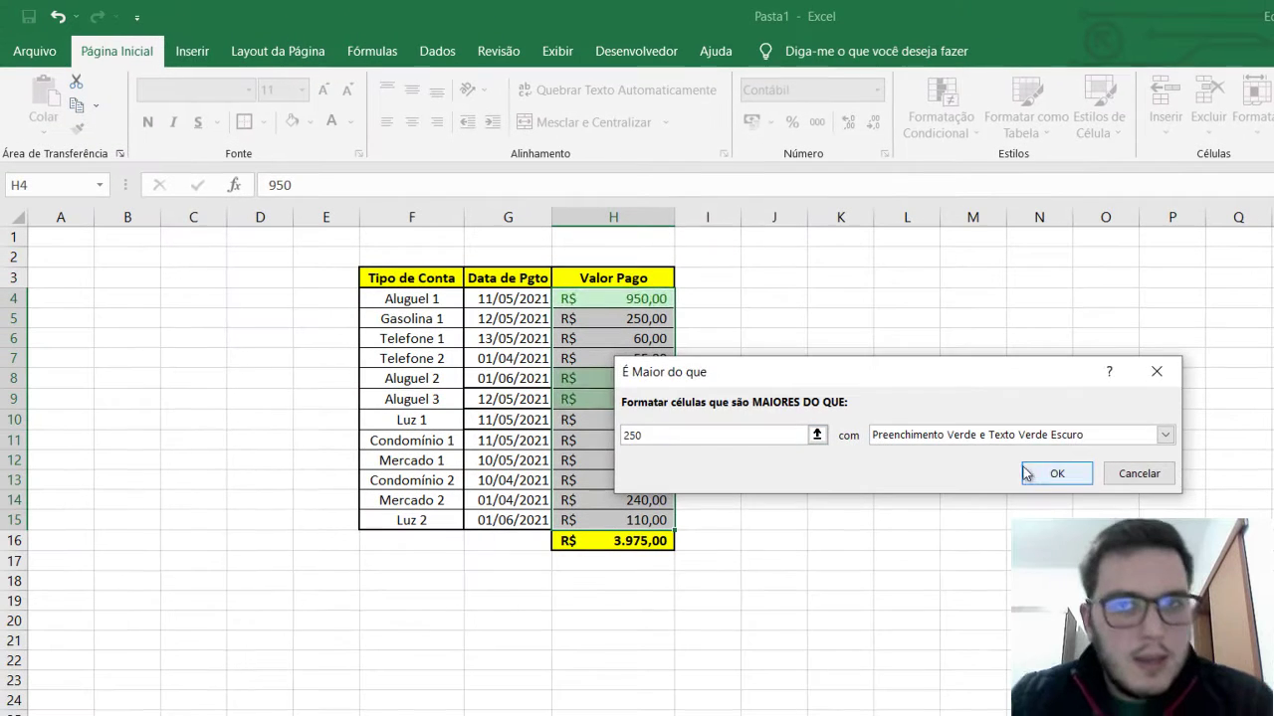
left_click(1053, 474)
left_click(732, 482)
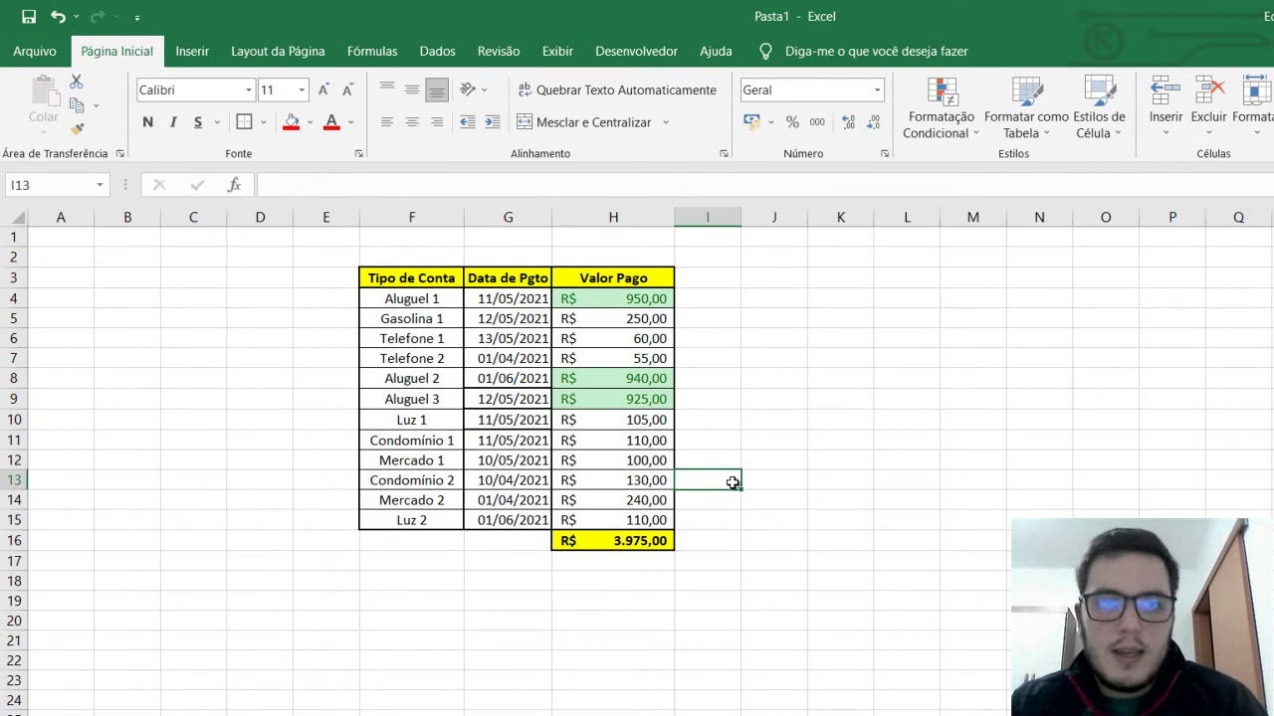
left_click(645, 300)
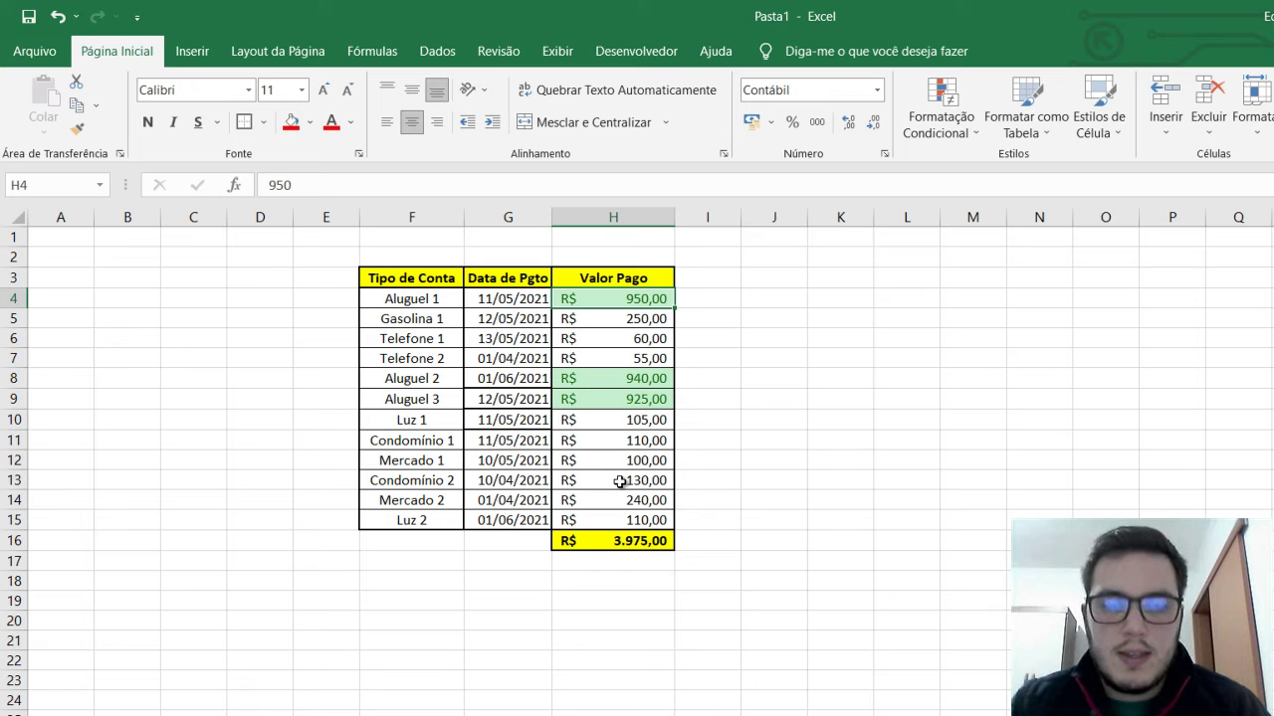
left_click(631, 323)
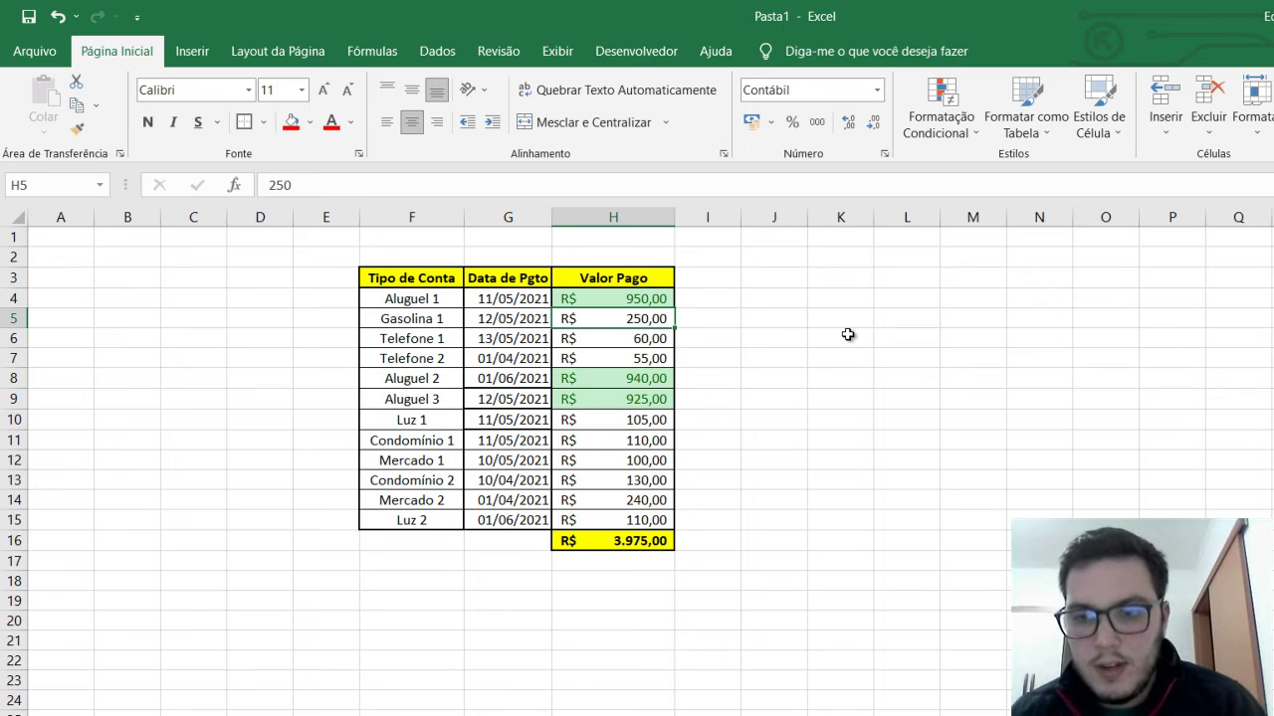
Test the rule by setting the Gasolina 1 amount in H5 to 251, and restore it to 250.
type("251")
key("Return")
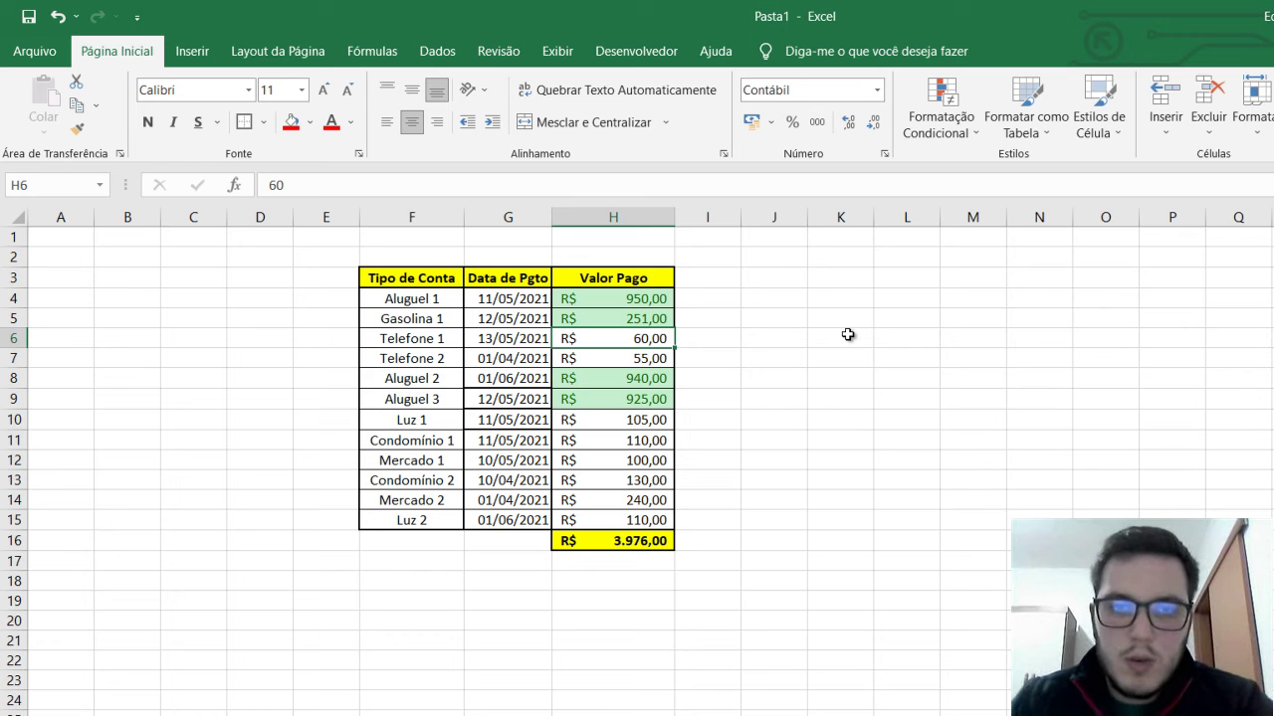
key("Up")
key("F2")
key("BackSpace")
type("0")
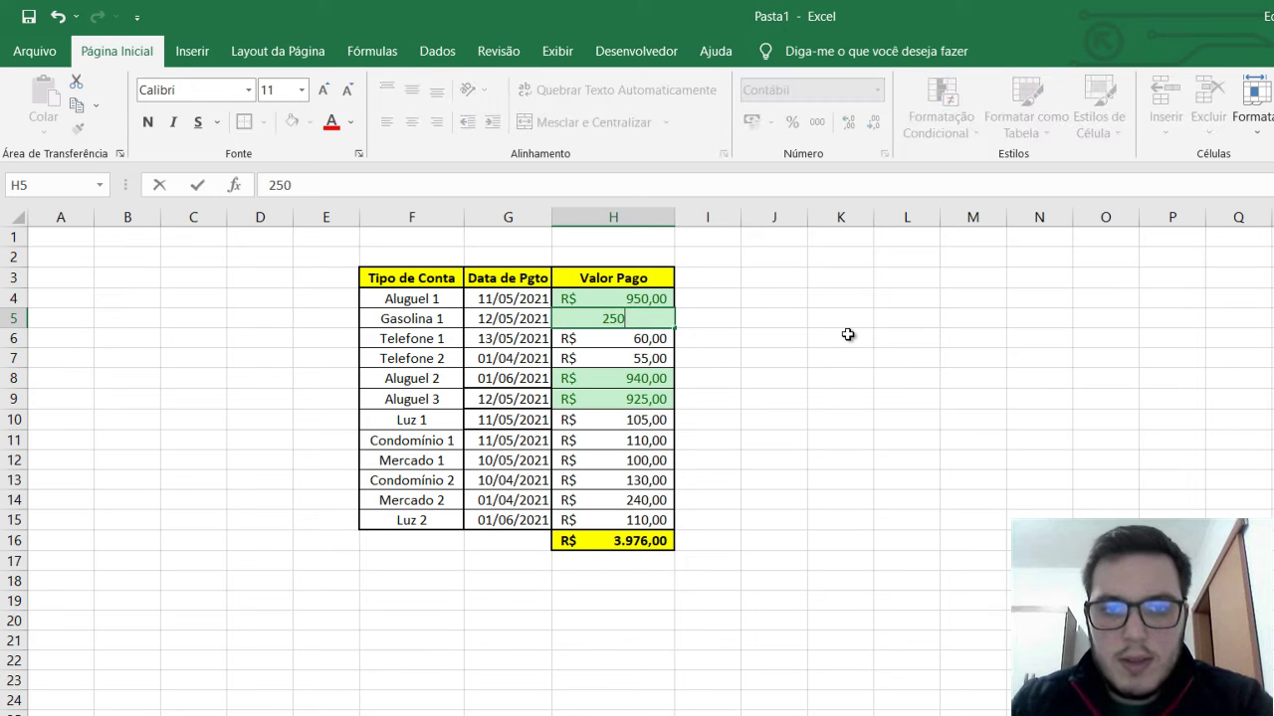
key("Return")
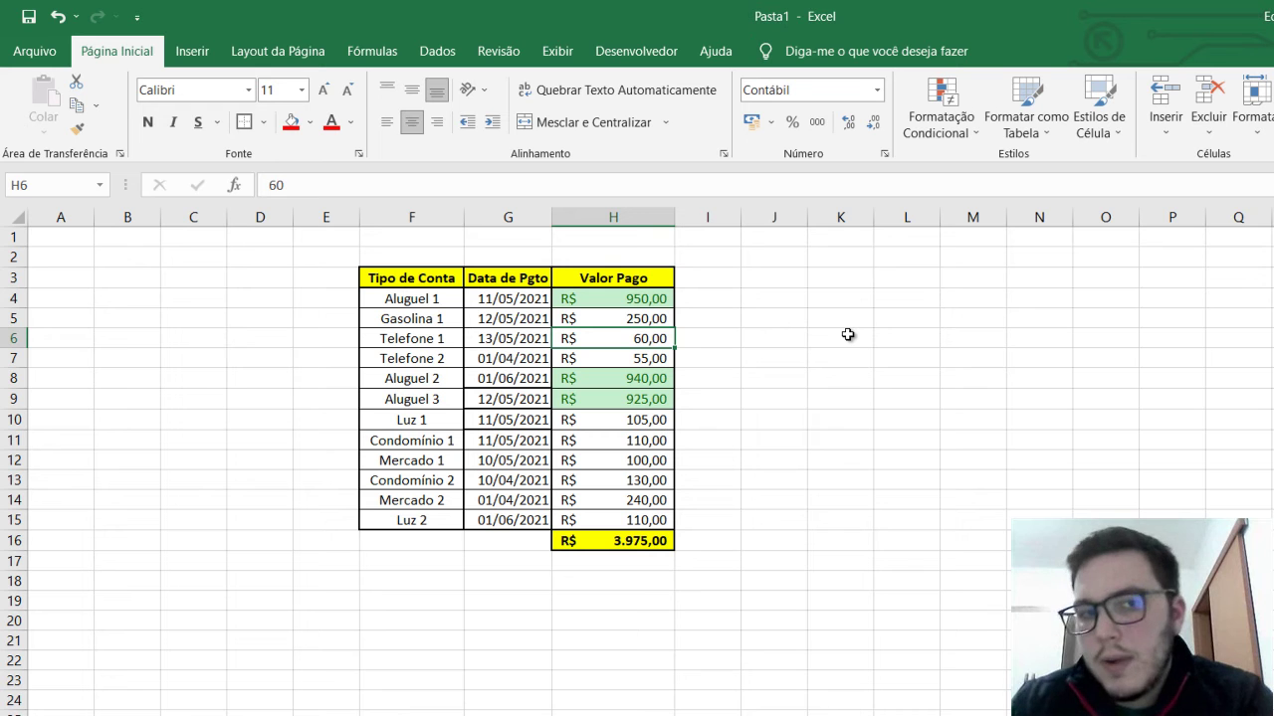
Test the rule by setting the Aluguel 2 amount in H8 to 100, and undo the change.
left_click_drag(648, 298, 654, 517)
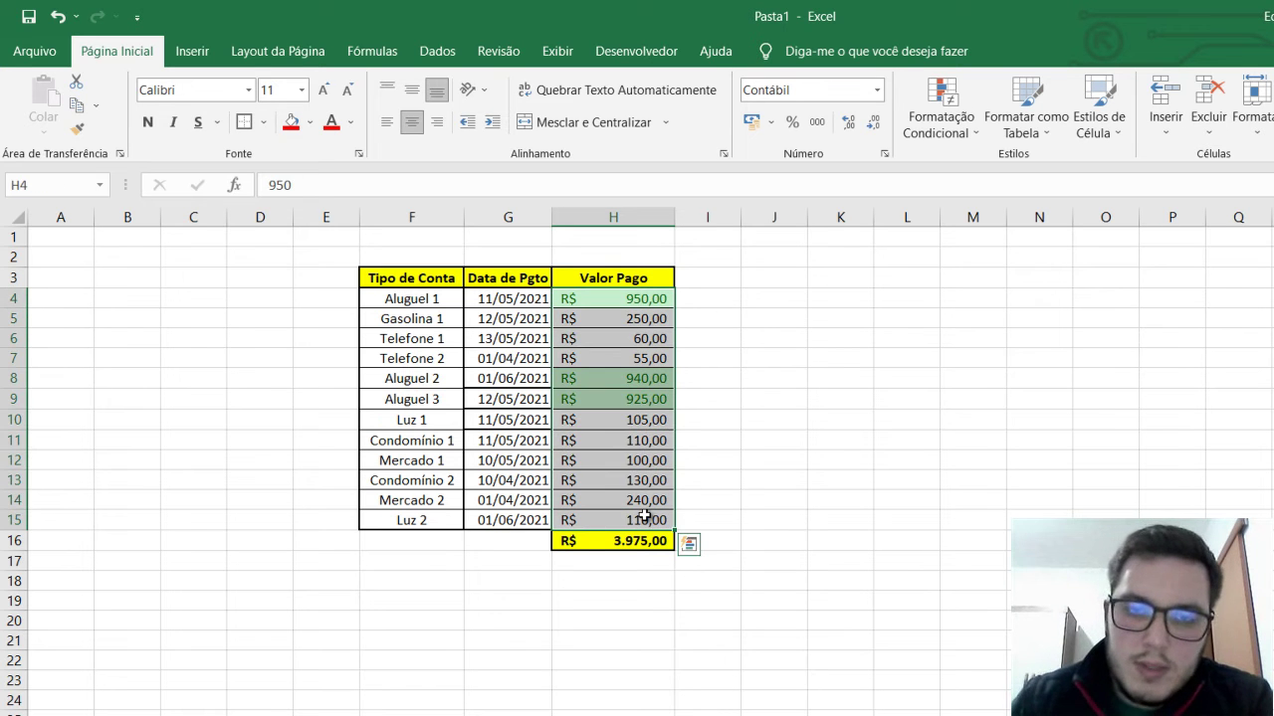
left_click(648, 383)
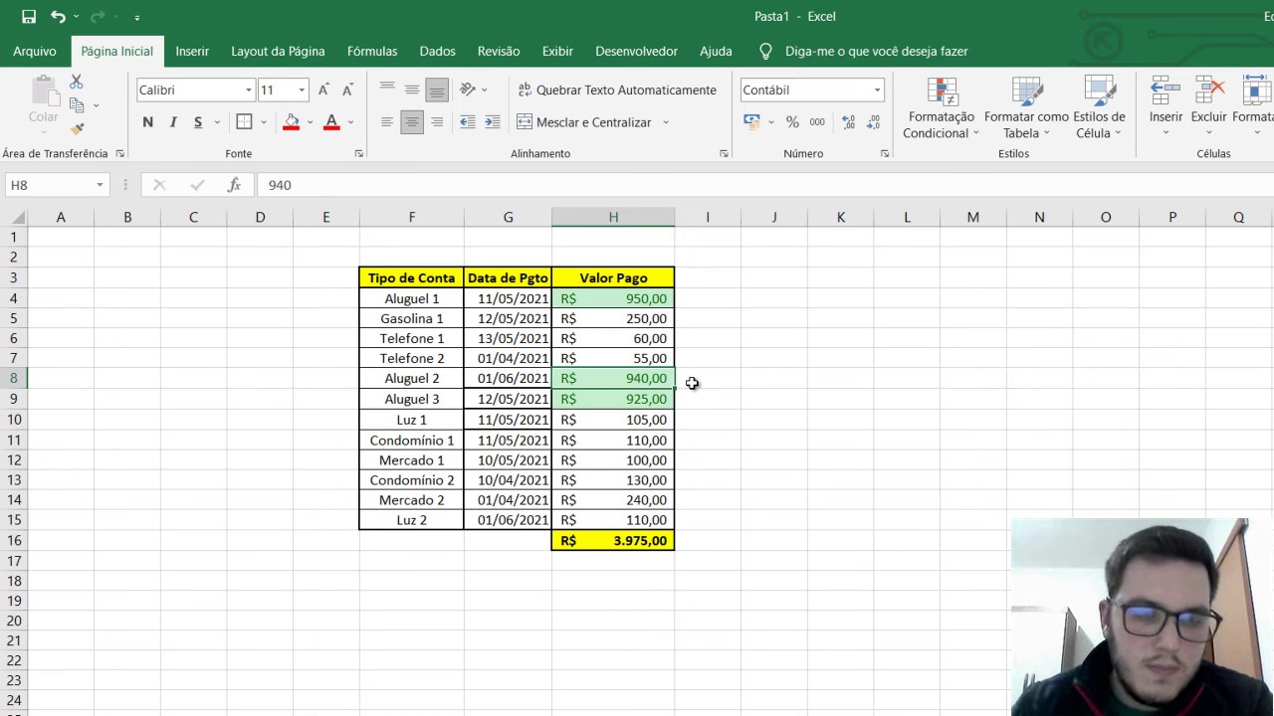
type("100")
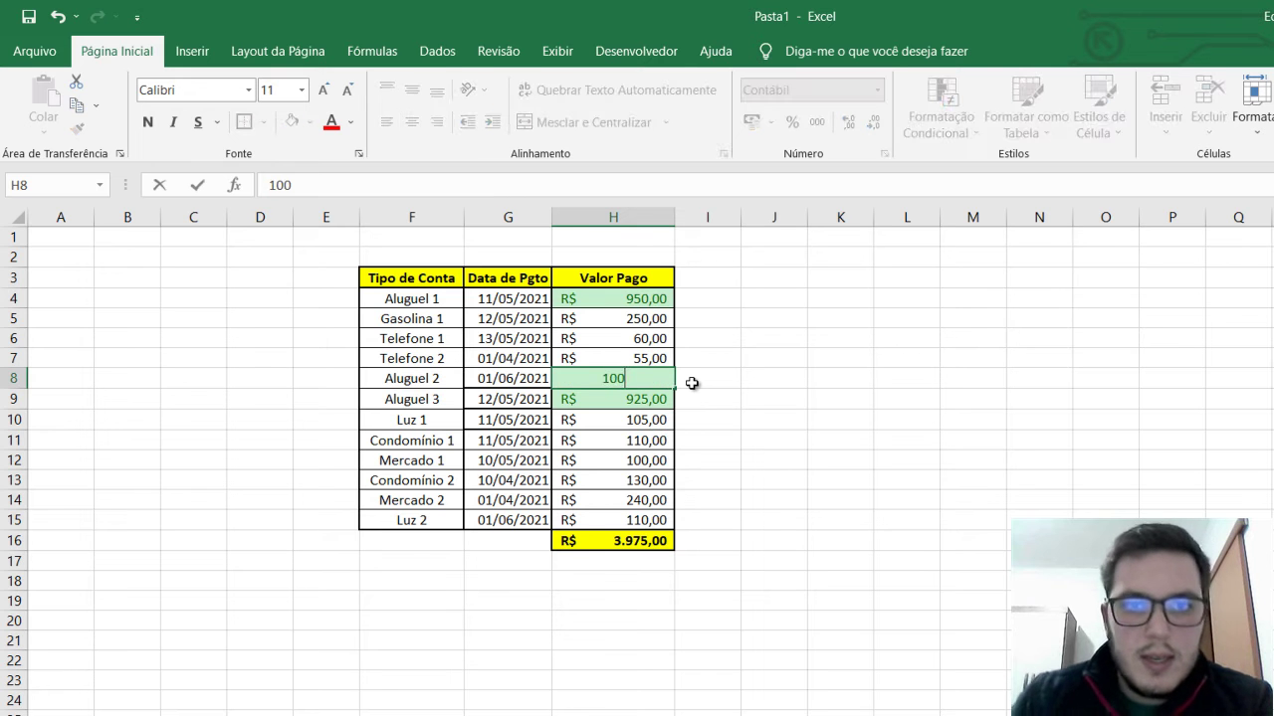
key("Return")
left_click(663, 384)
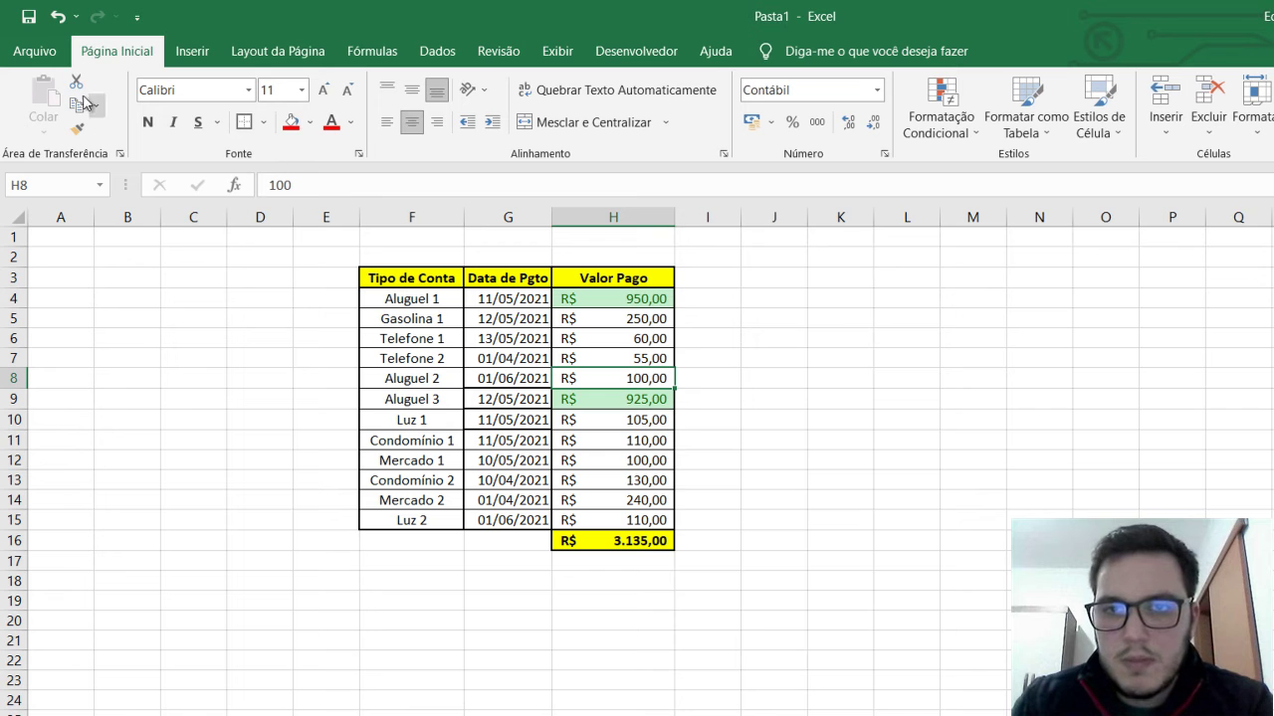
left_click(57, 16)
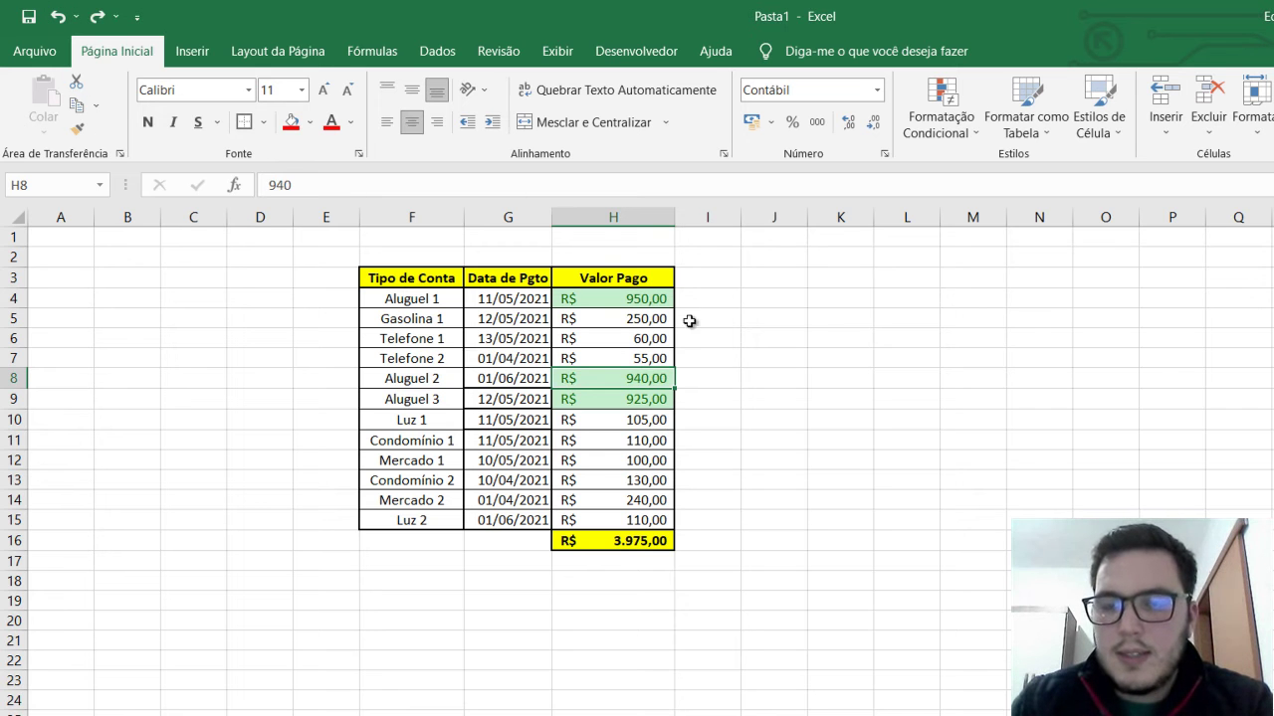
Add an "É Menor do que" rule to H4:H15 for amounts below 250 with "Preenchimento Vermelho Claro e Texto Vermelho Escuro".
left_click_drag(657, 296, 657, 520)
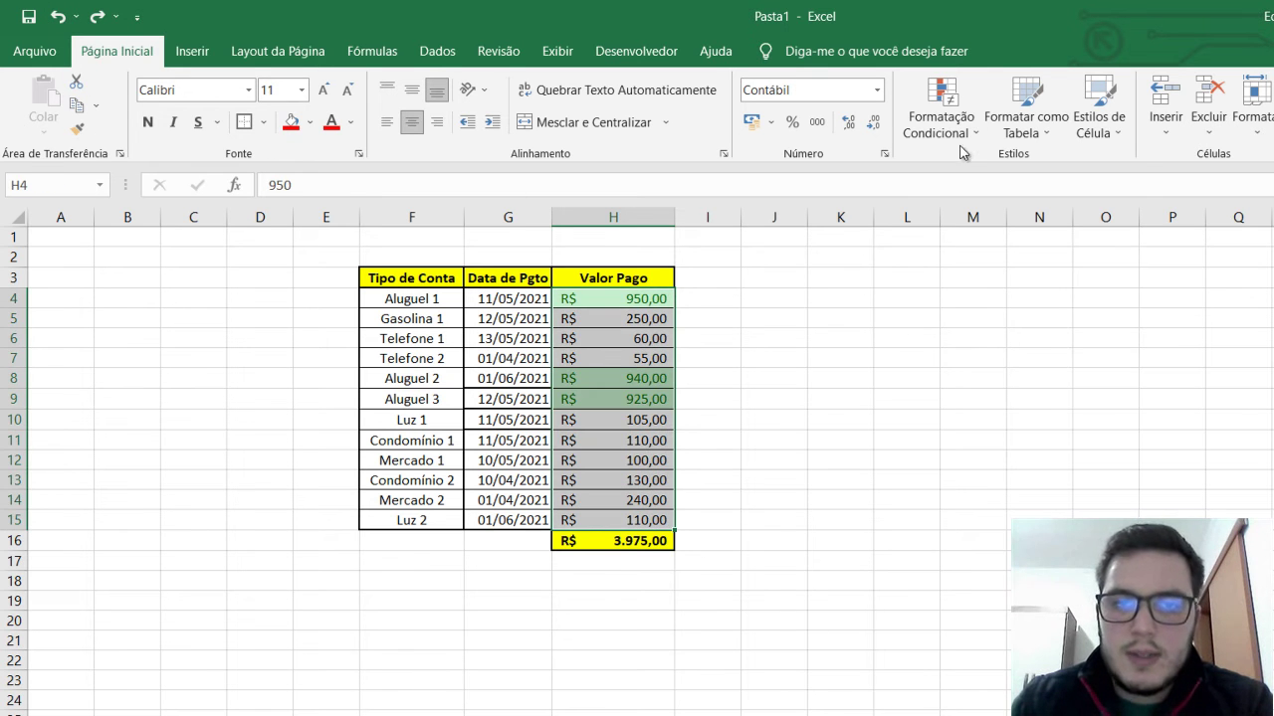
left_click(945, 124)
mouse_move(1057, 184)
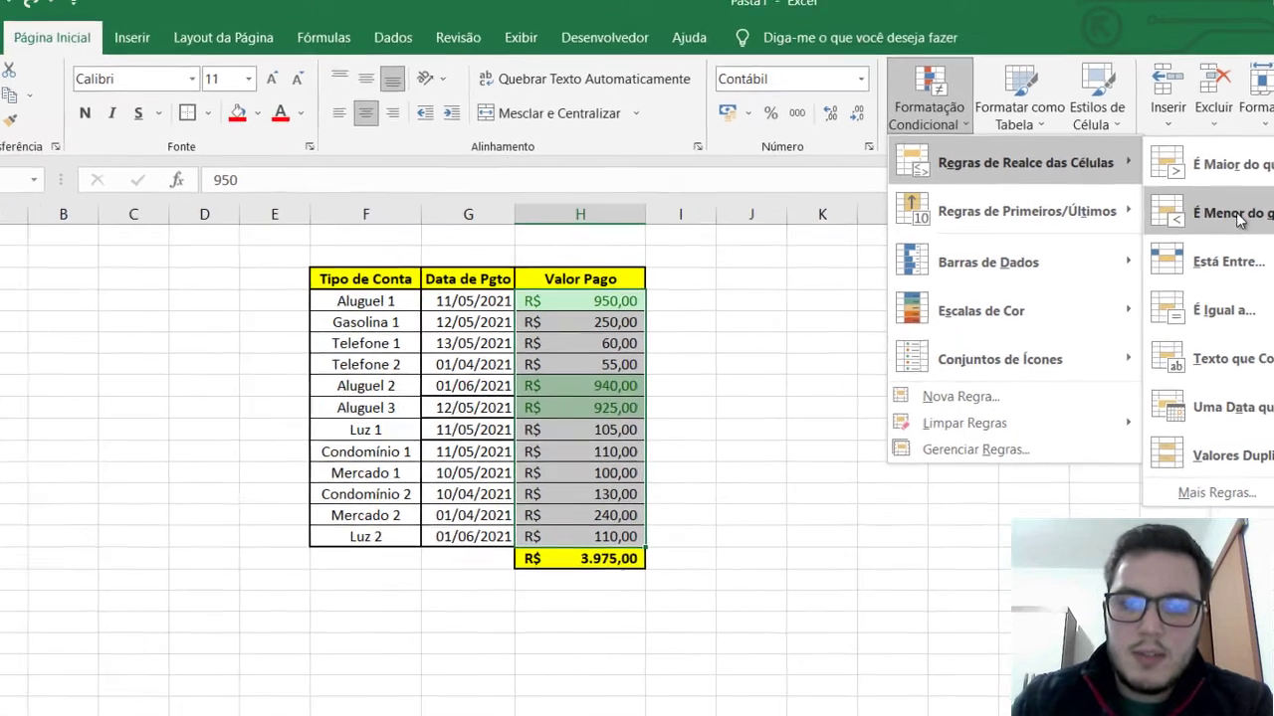
left_click(1224, 216)
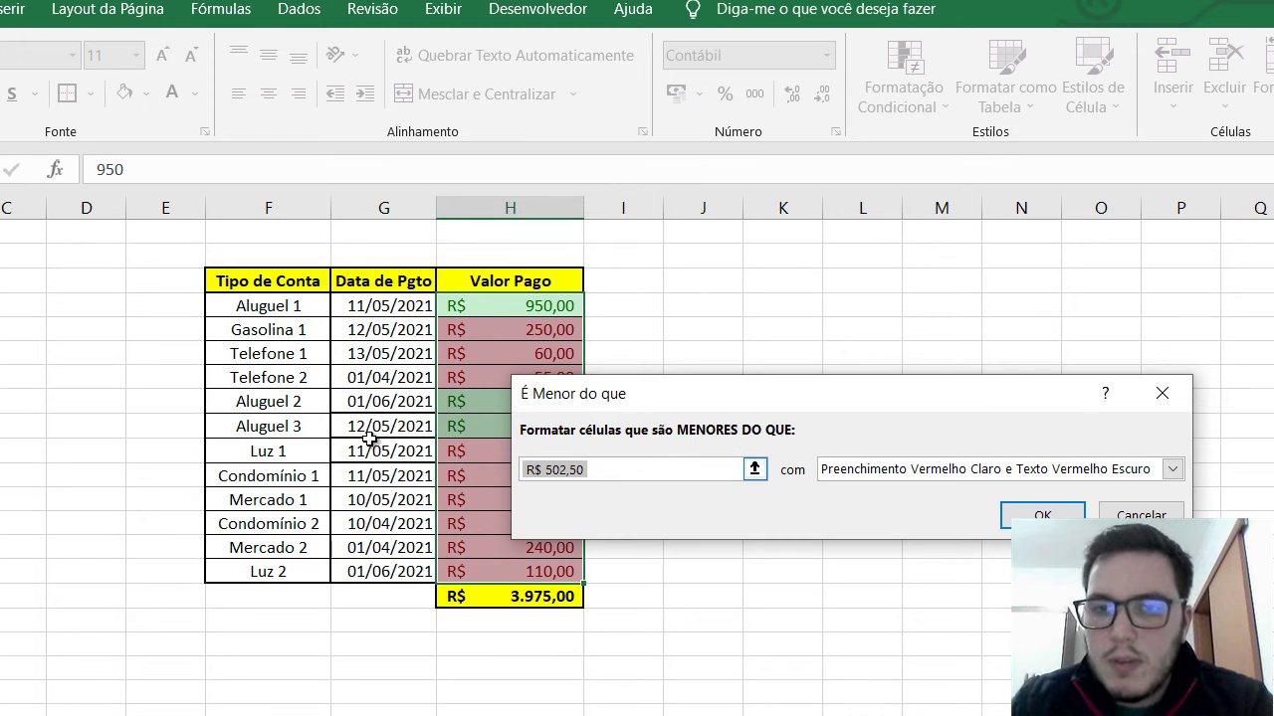
type("250")
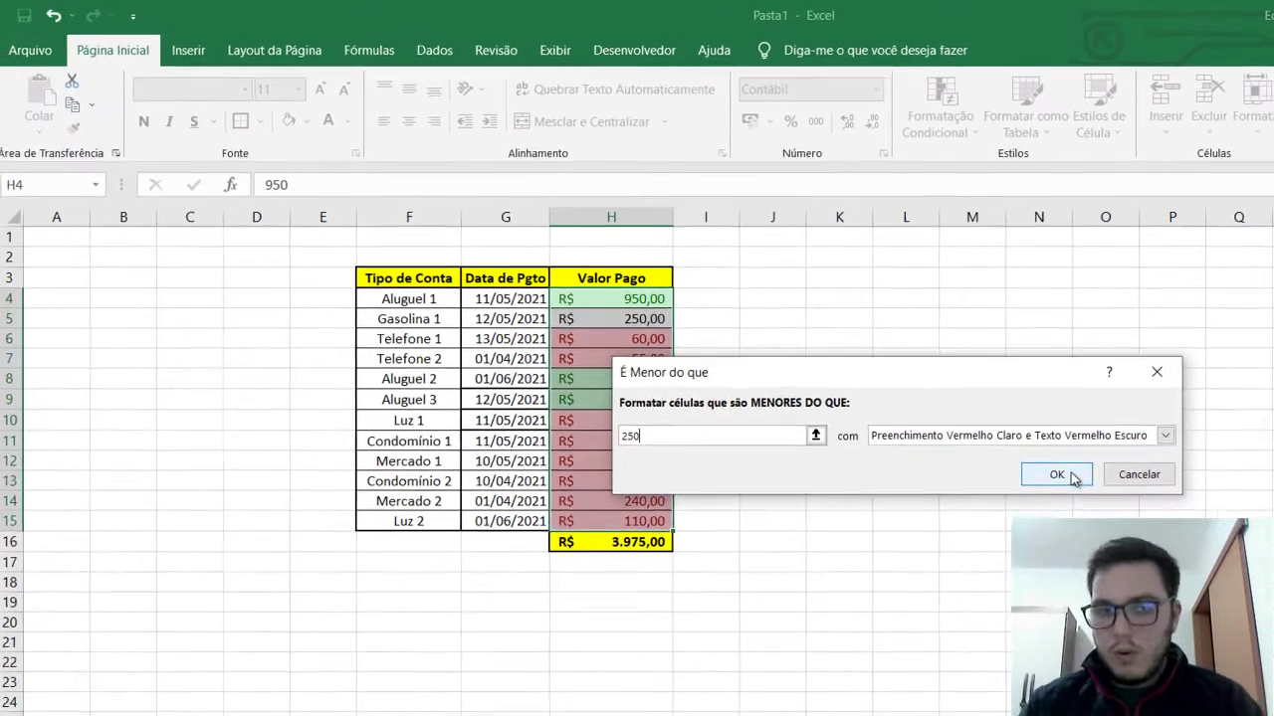
left_click(1042, 515)
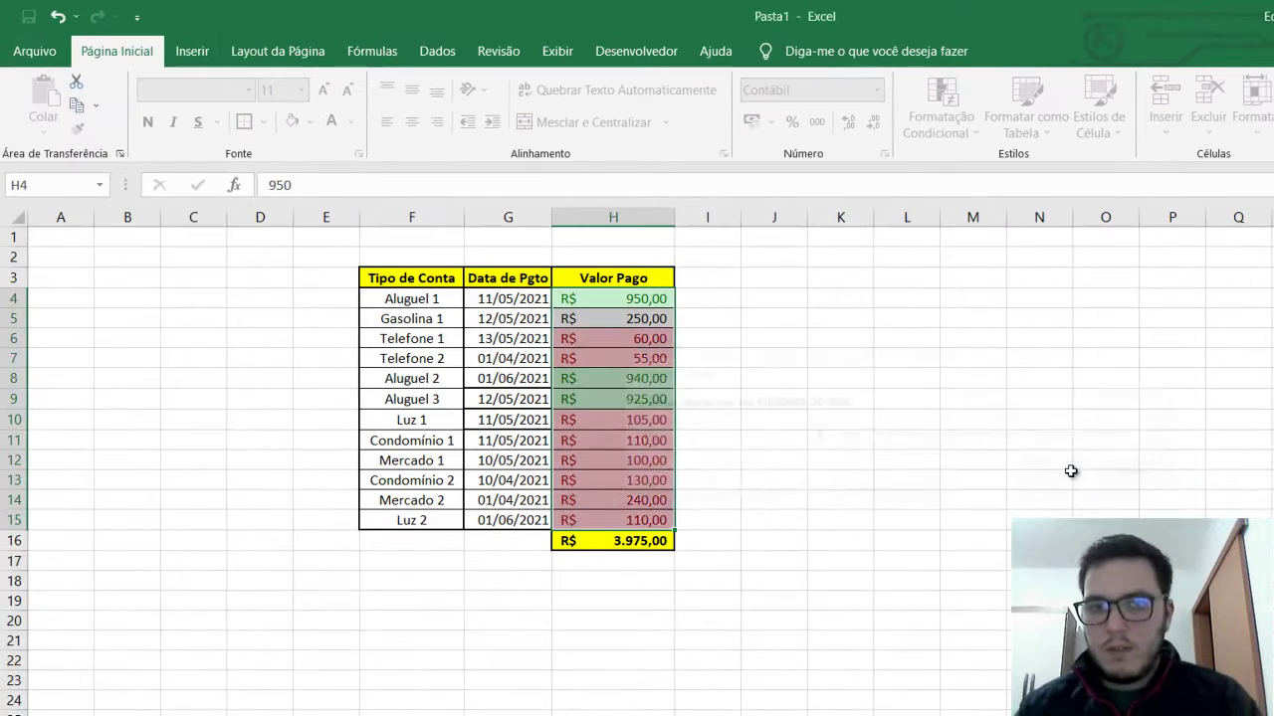
left_click(770, 421)
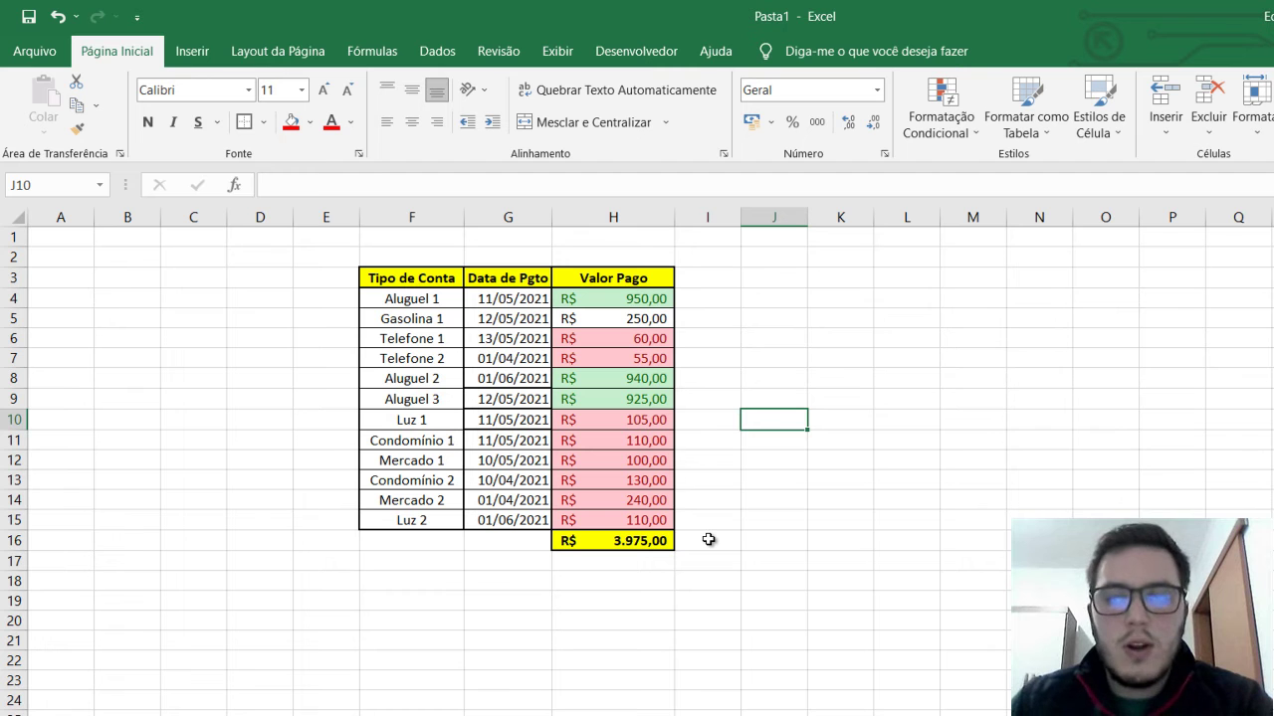
left_click(602, 318)
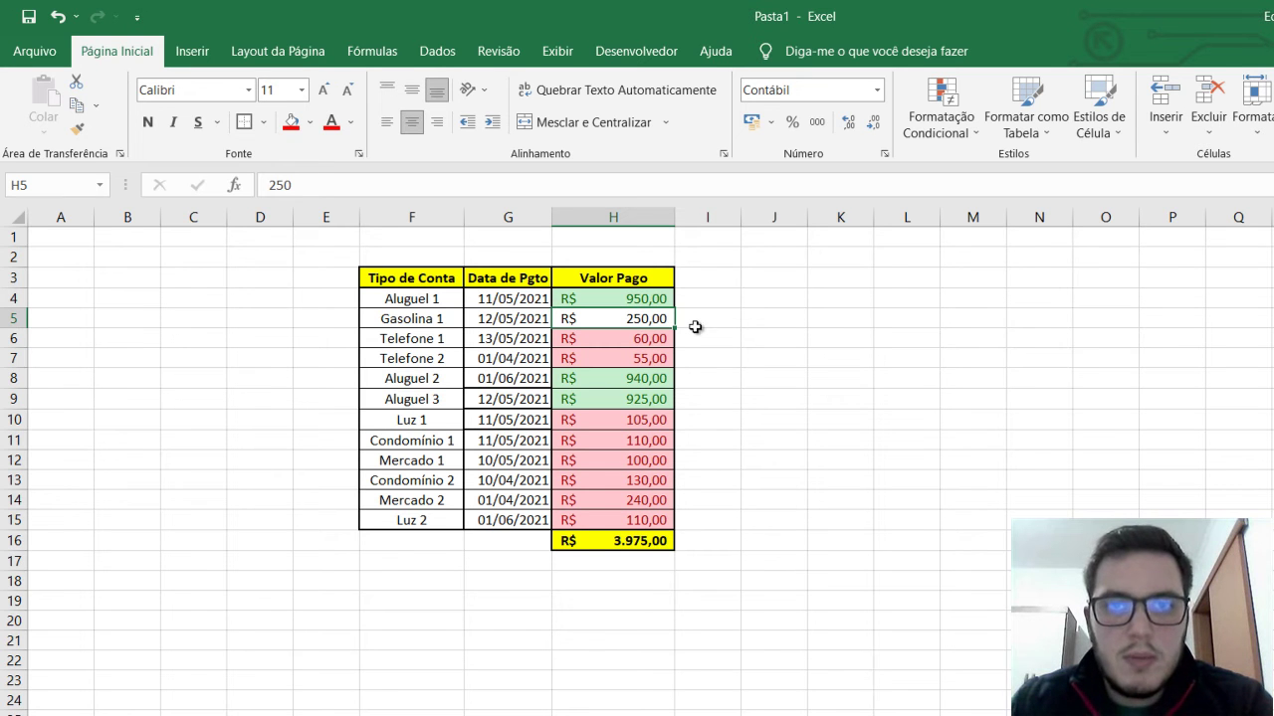
left_click(939, 125)
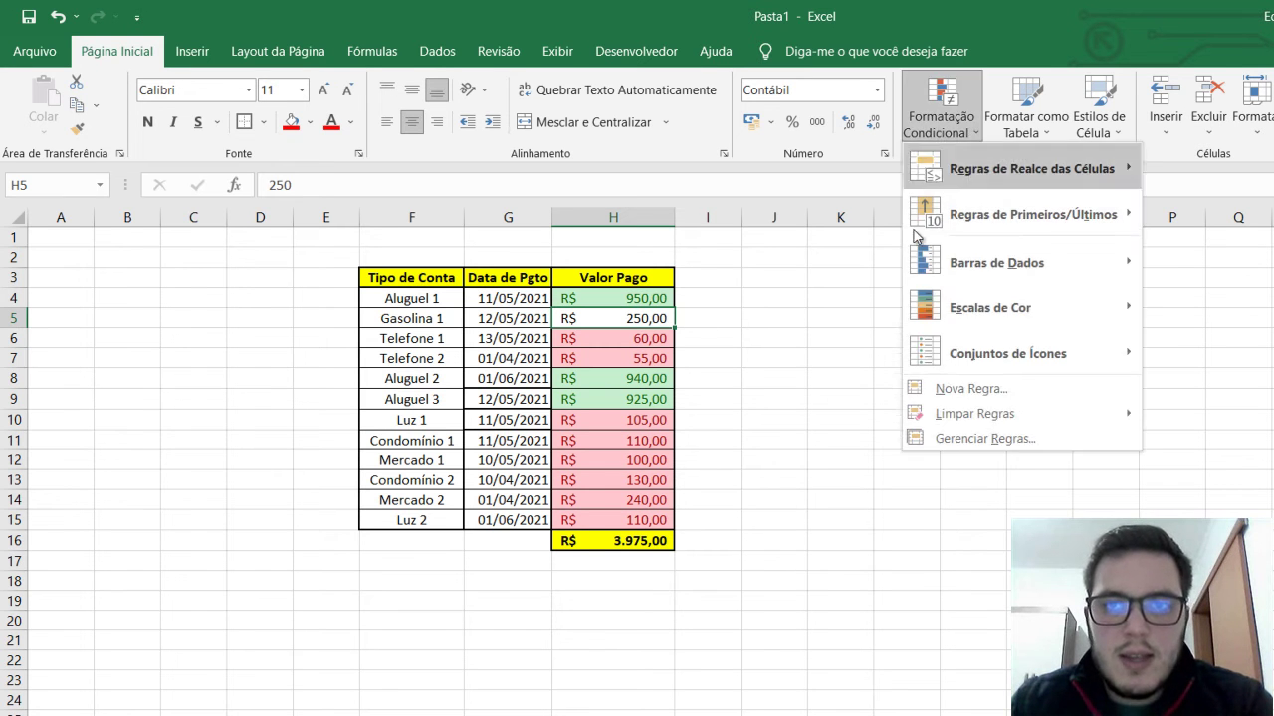
left_click(690, 307)
Start an "Está Entre" conditional formatting rule on the Valor Pago amounts in H4:H15 with the limits 200 and 249.
left_click_drag(662, 300, 637, 520)
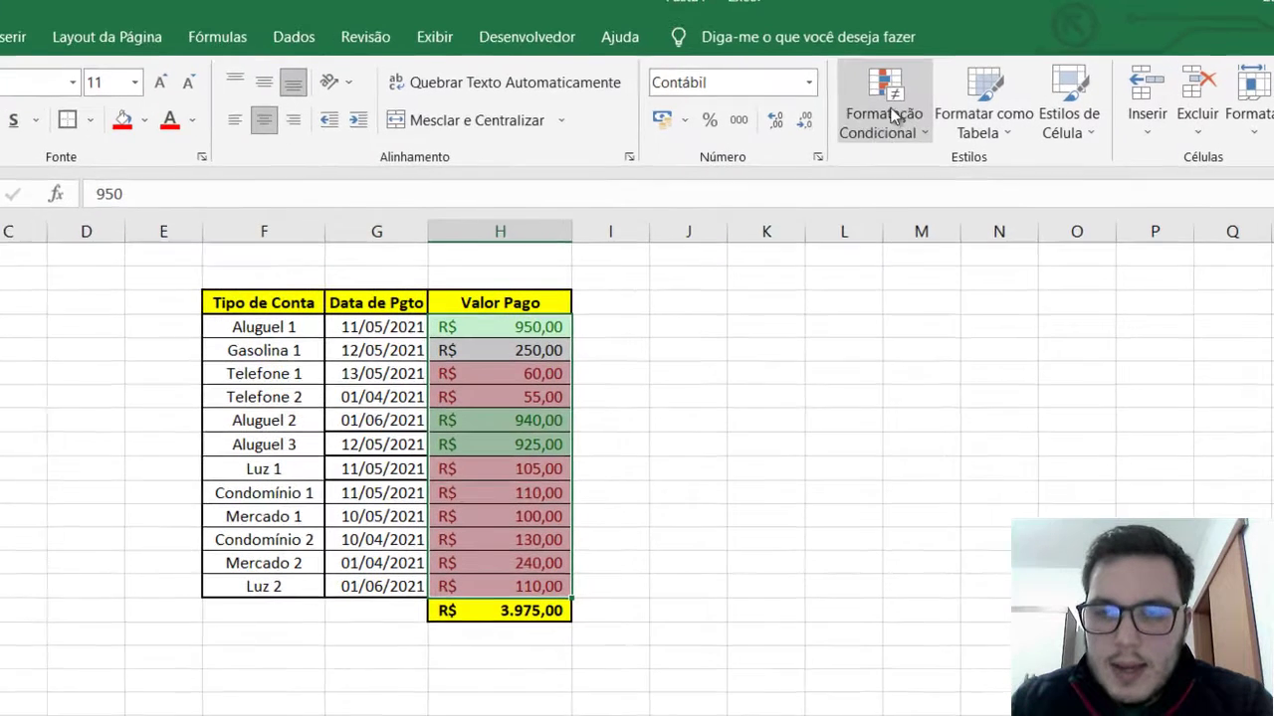
left_click(931, 115)
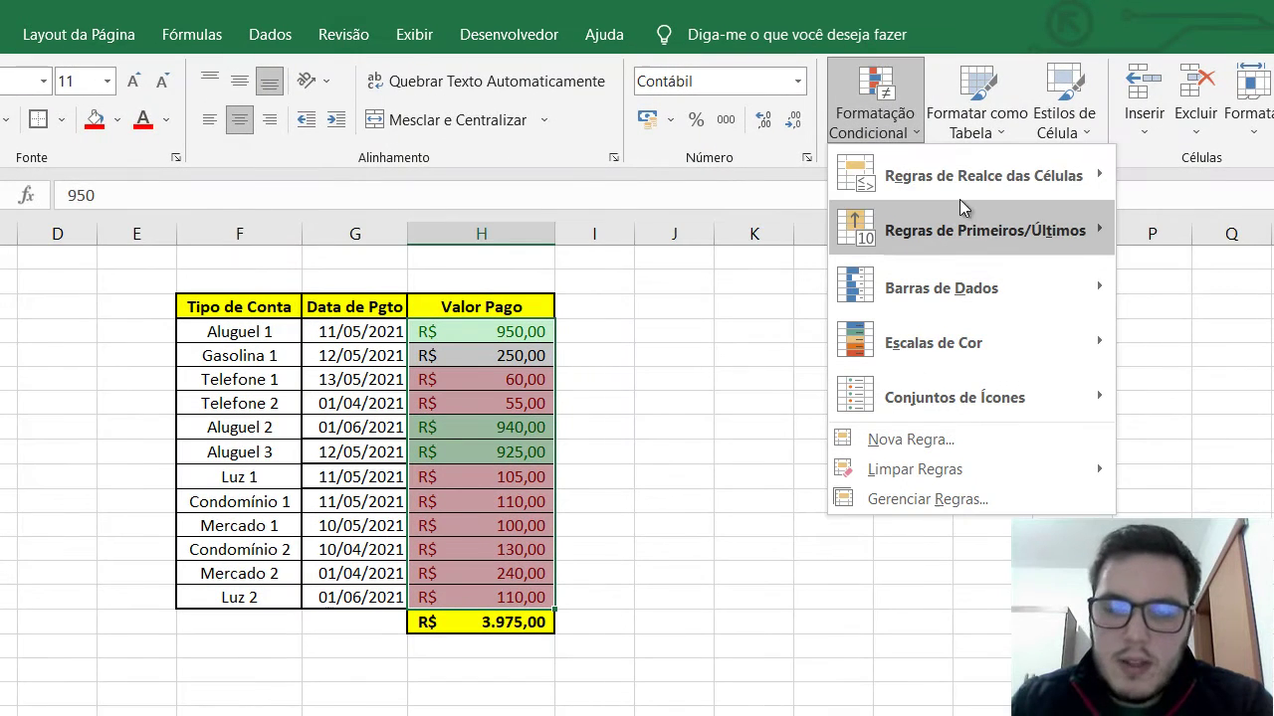
mouse_move(1016, 182)
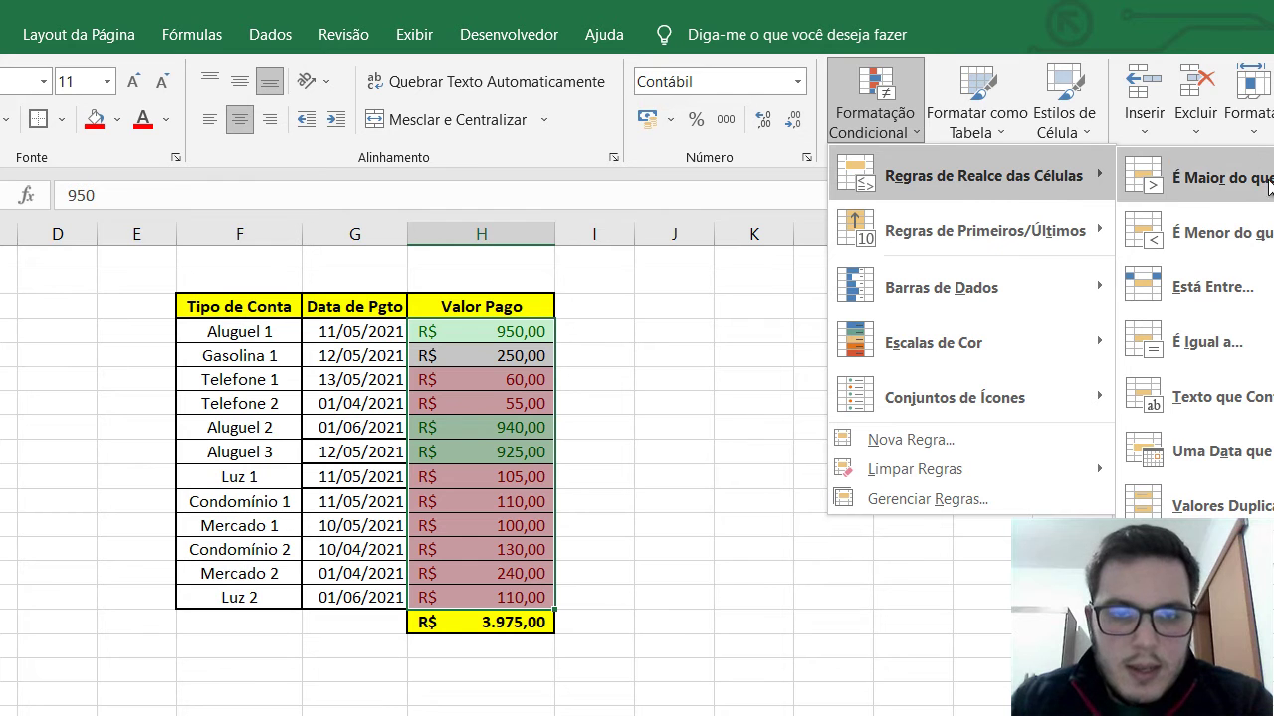
left_click(1230, 301)
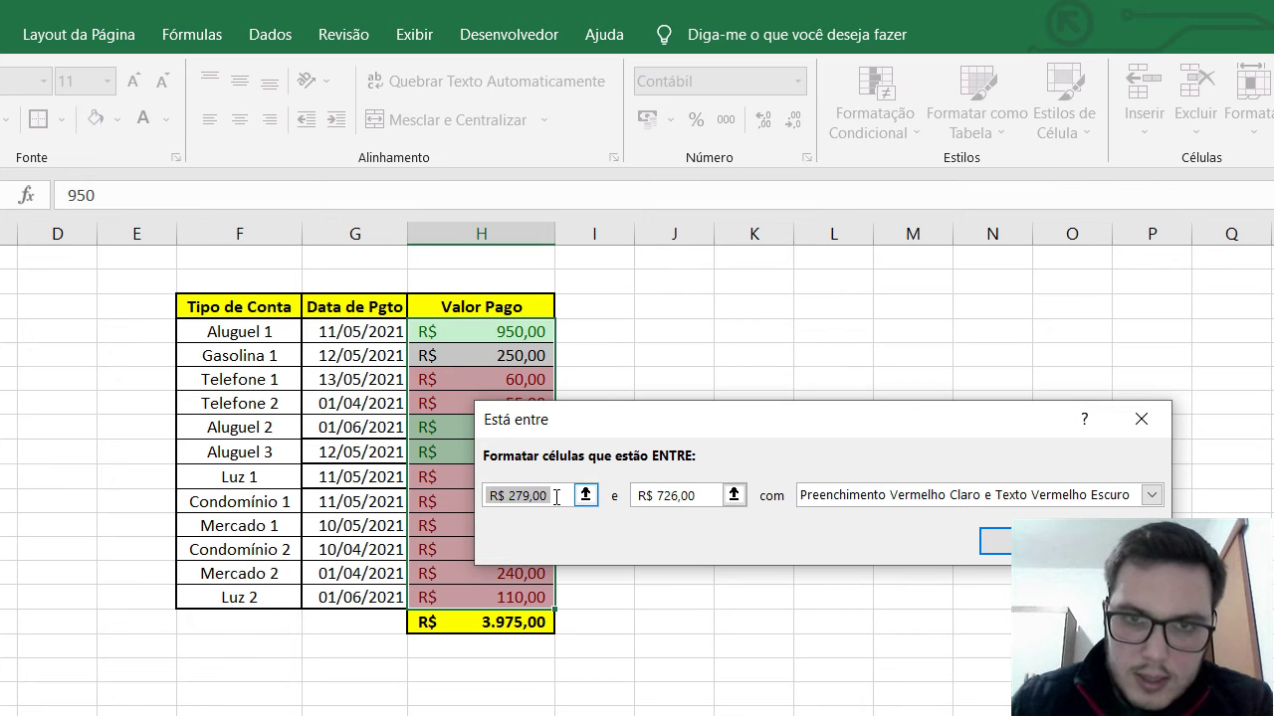
type("200")
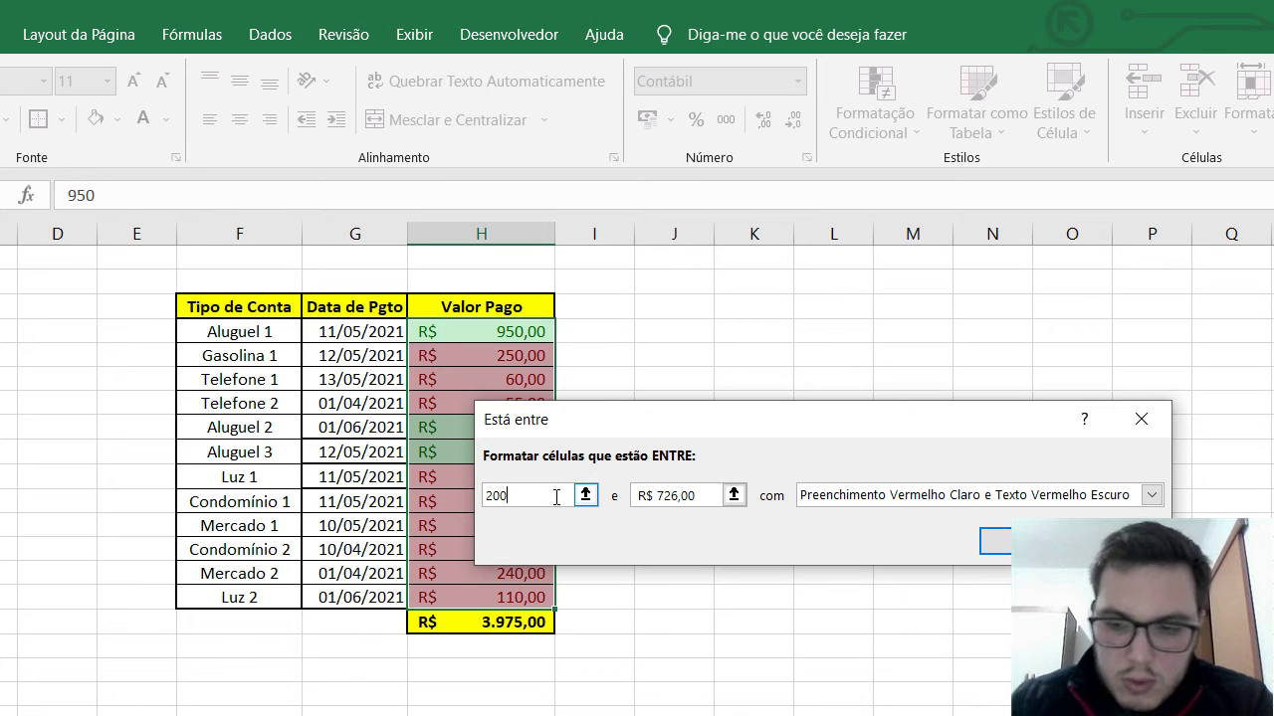
left_click(638, 488)
left_click_drag(695, 490, 638, 489)
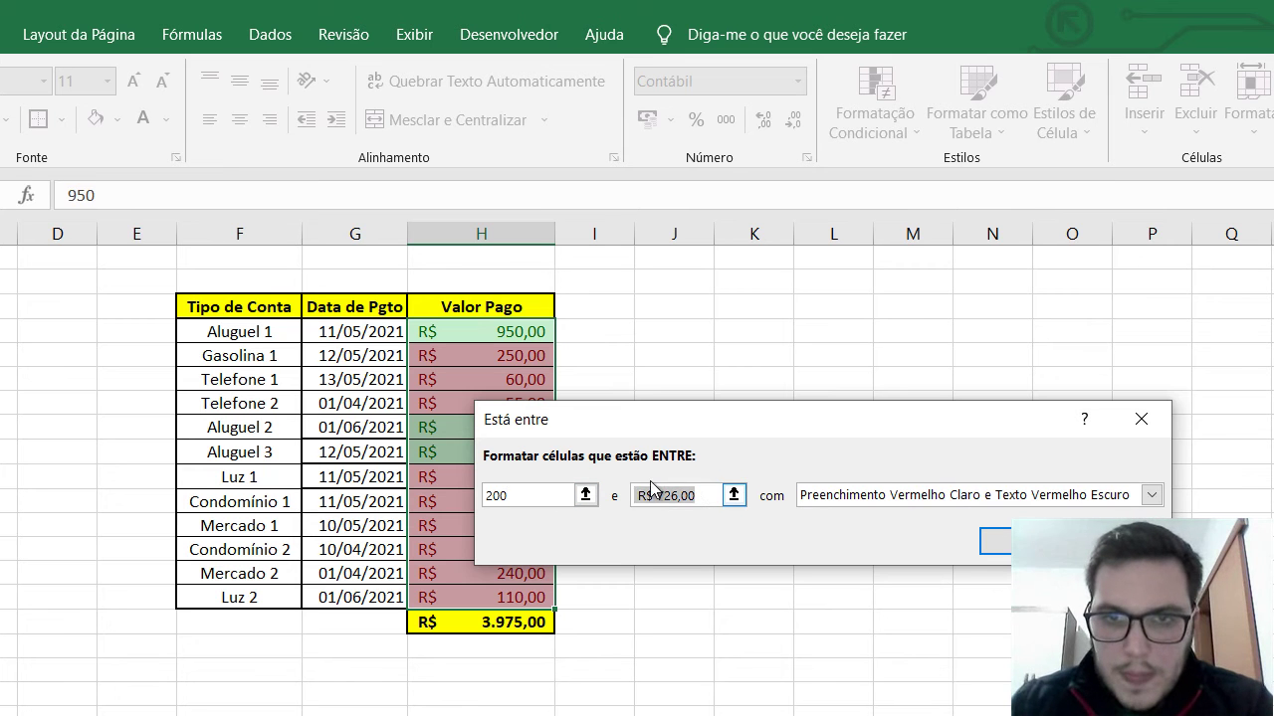
type("300")
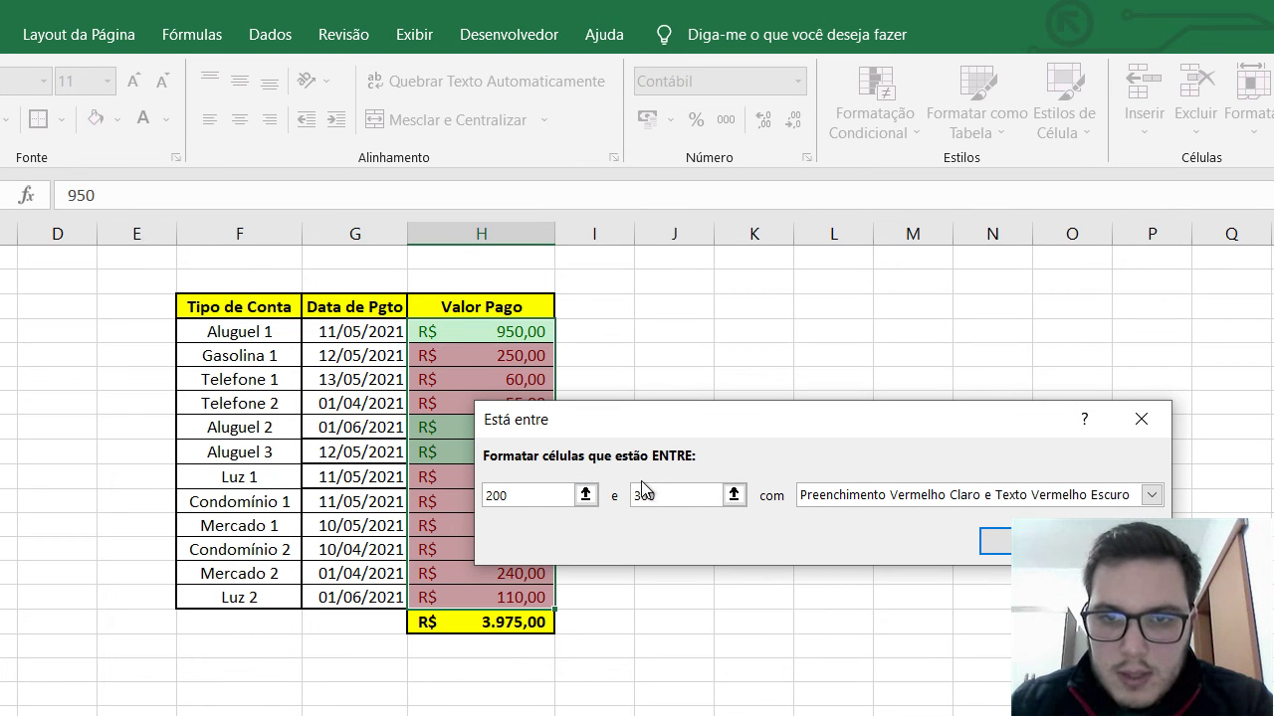
left_click_drag(687, 496, 629, 497)
type("249")
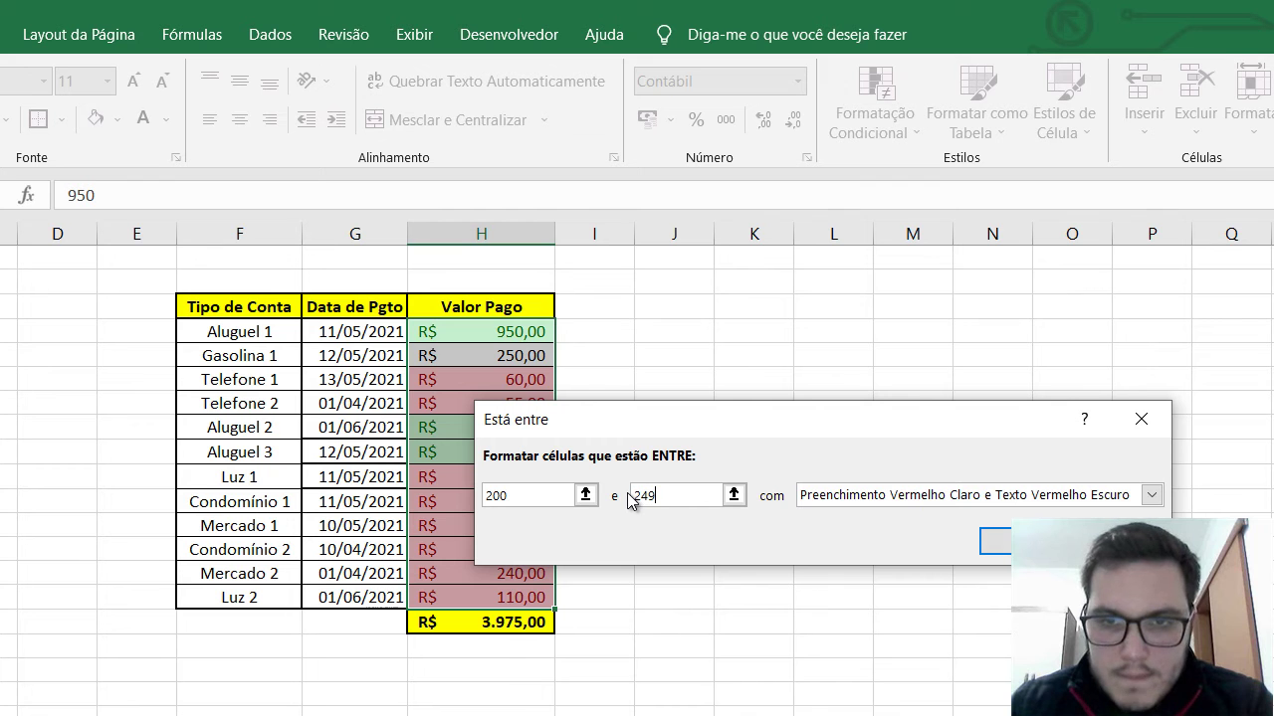
Give the "Está Entre" rule the preset format with yellow fill and dark yellow text, and apply it.
left_click(1011, 502)
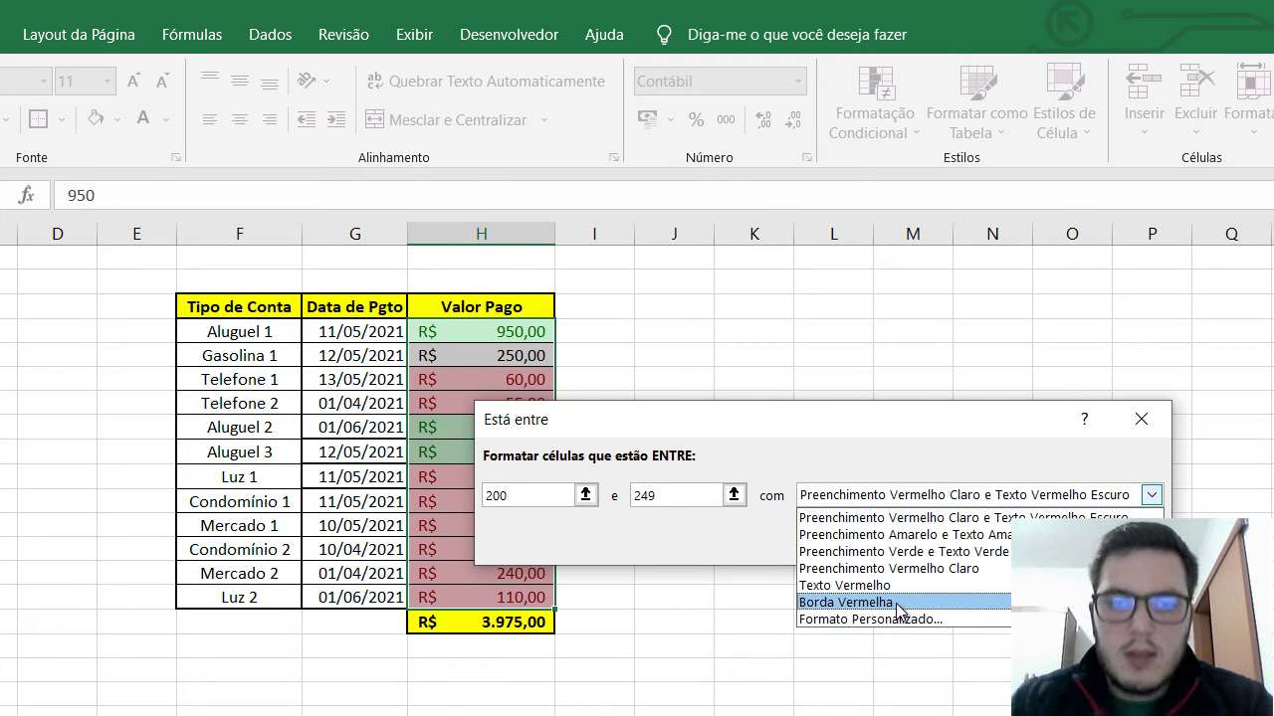
left_click(965, 535)
left_click(993, 535)
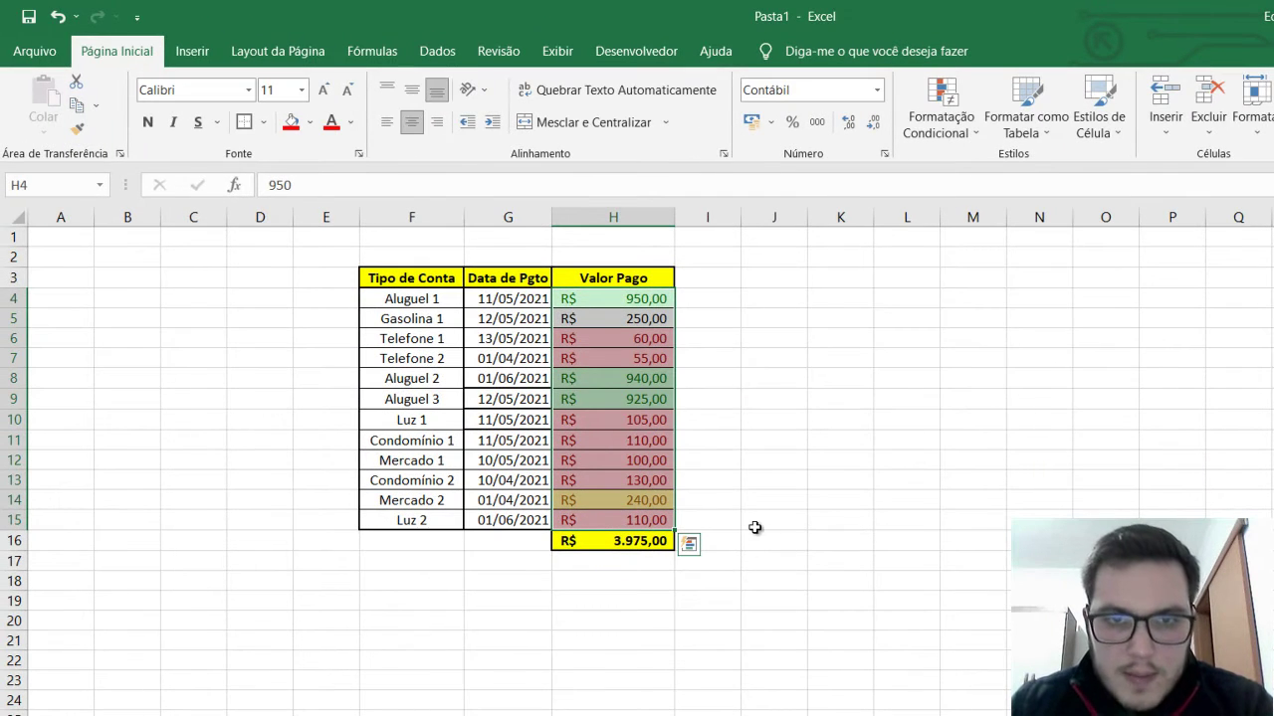
Inspect the settings of the yellow "está entre" rule through the rule manager and close it without changes.
left_click(938, 125)
left_click(977, 438)
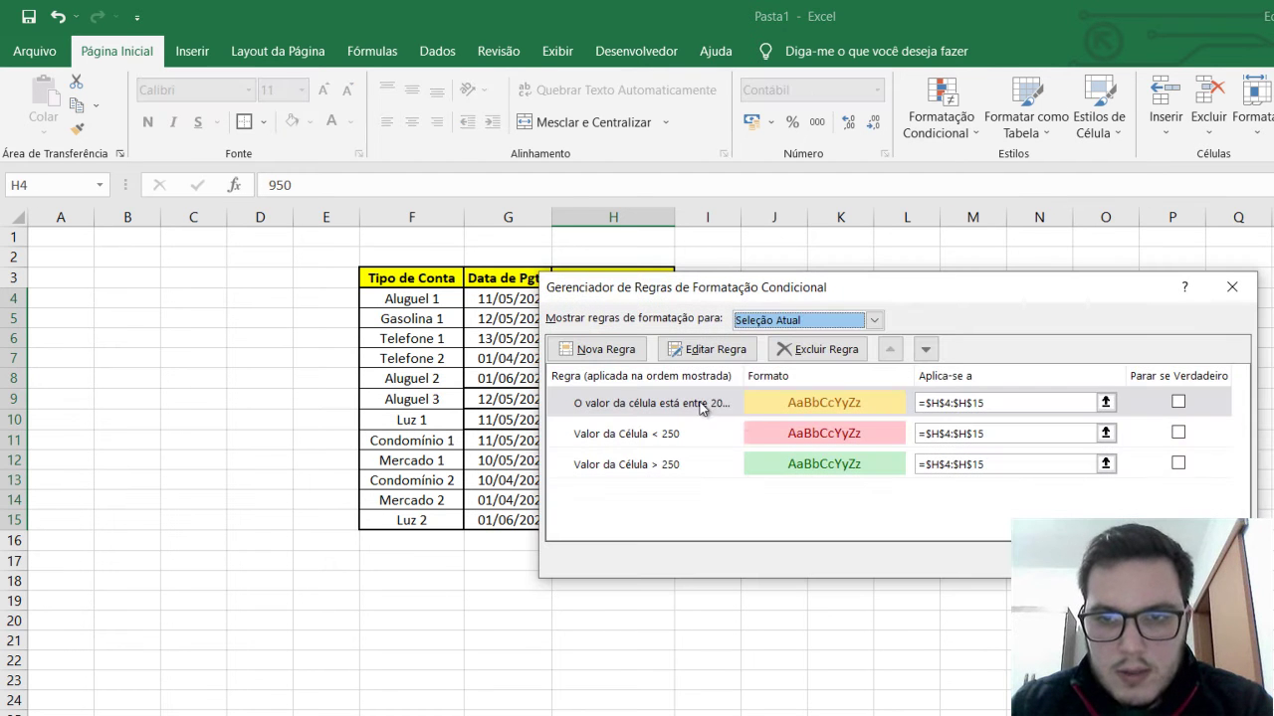
left_click(719, 408)
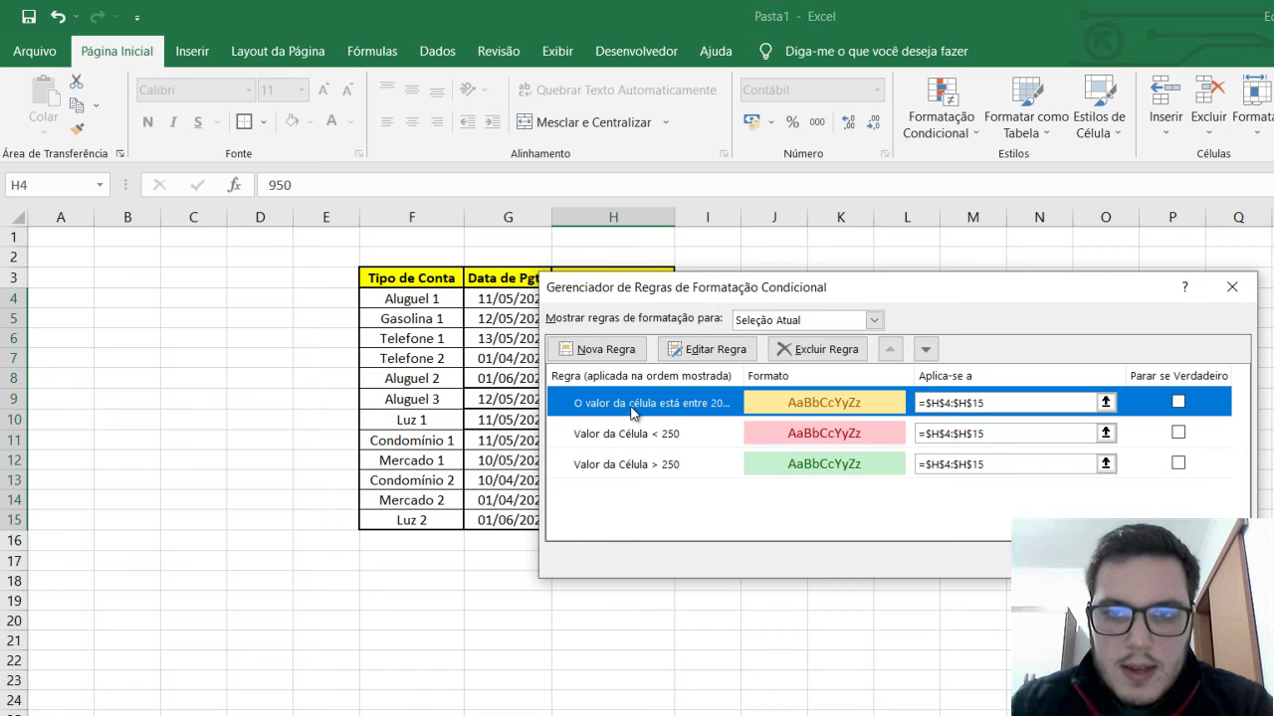
double_click(676, 411)
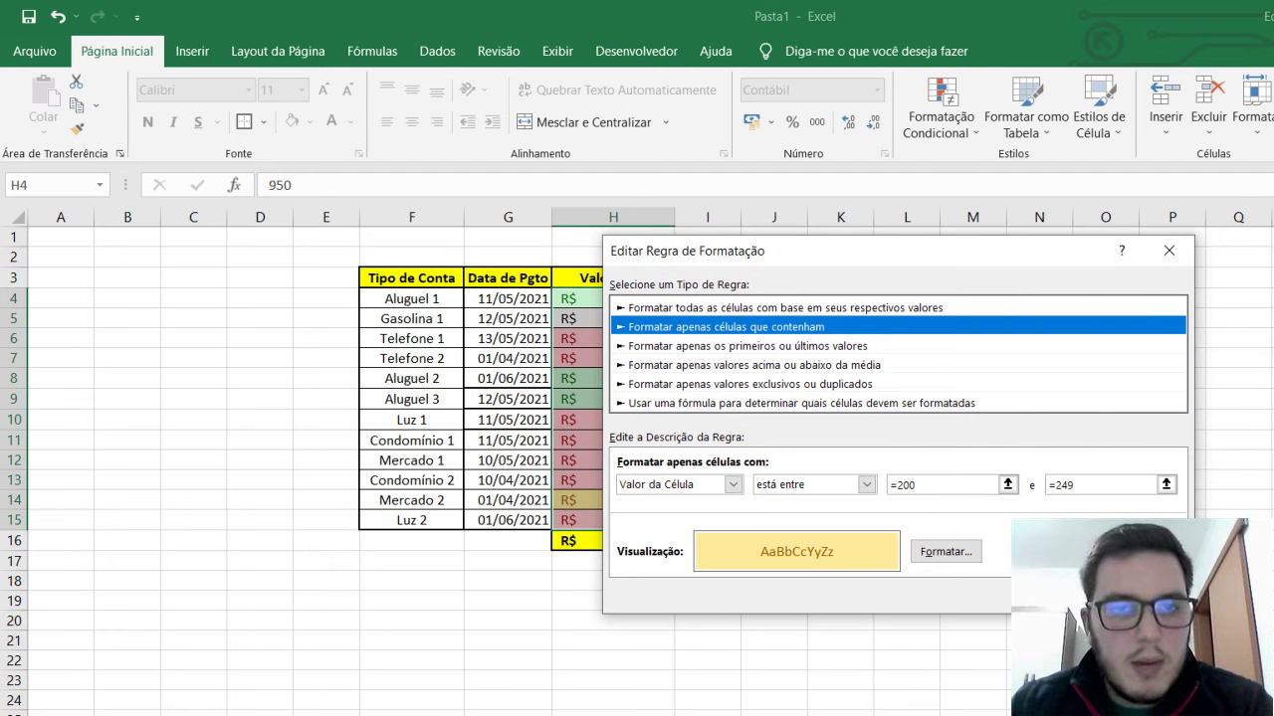
left_click(1073, 596)
left_click(1045, 560)
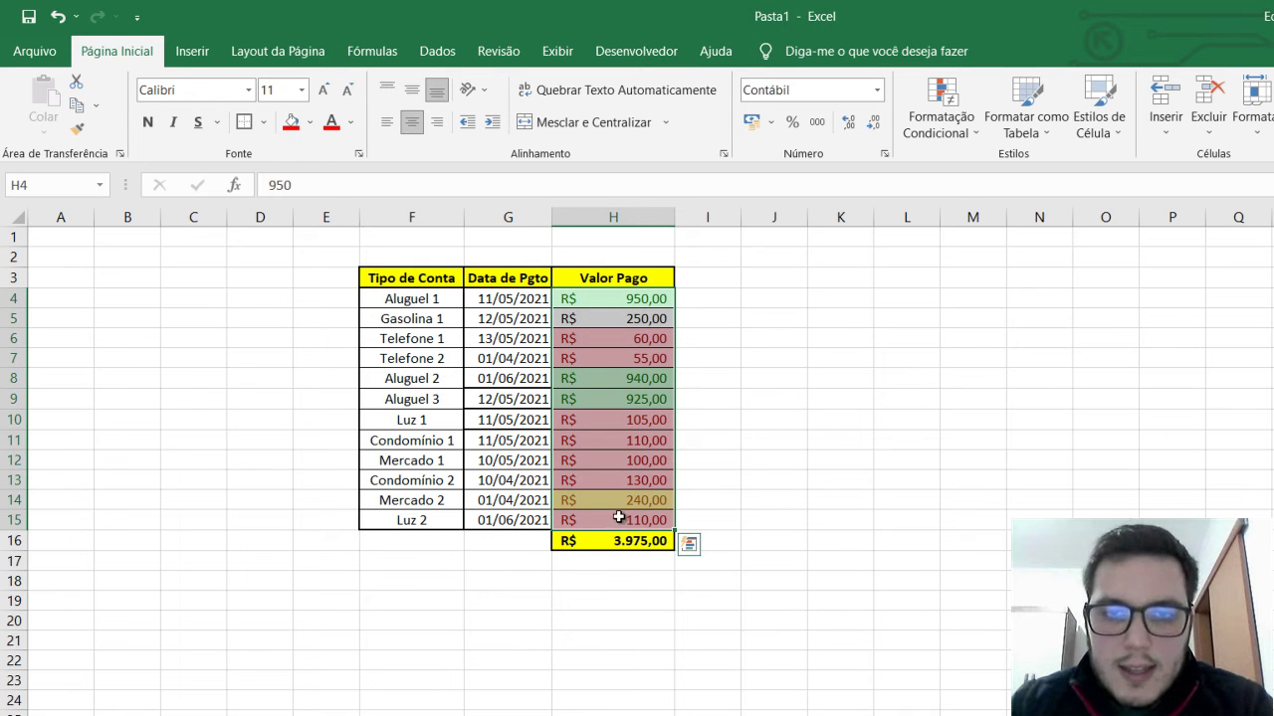
Review the list of conditional formatting rules that apply to H4:H15 in the rule manager.
left_click(930, 117)
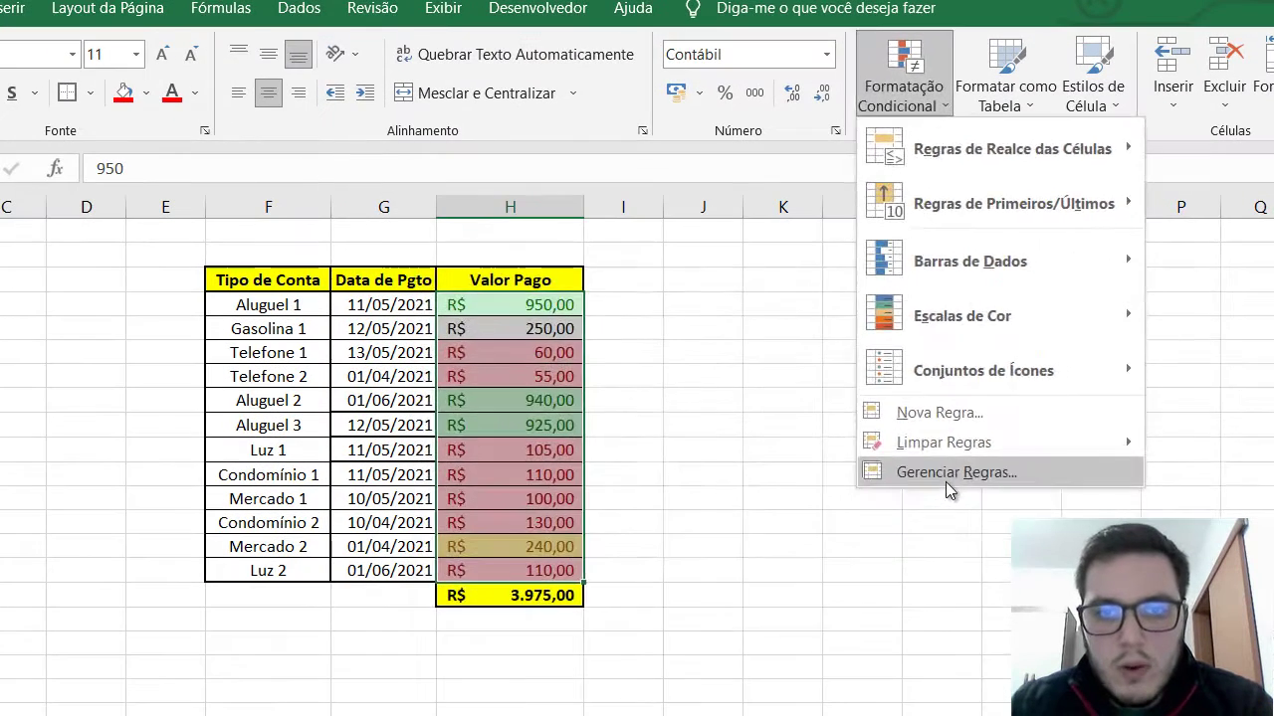
left_click(962, 463)
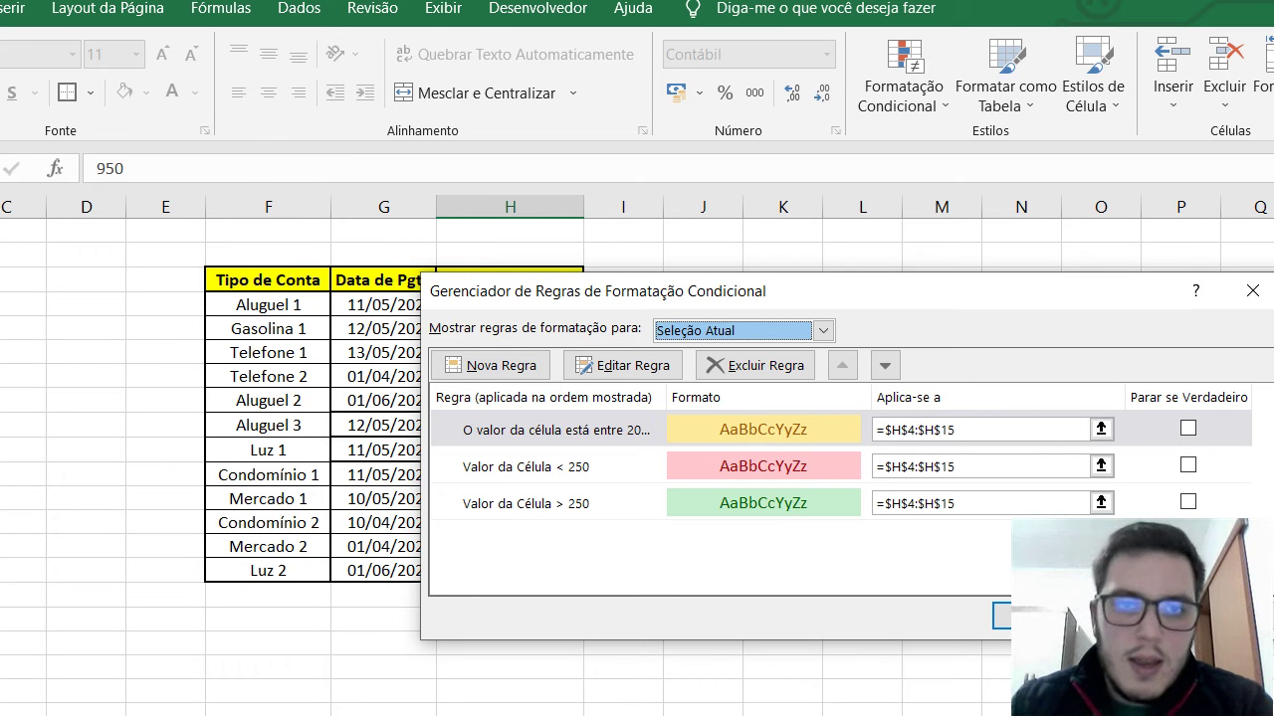
left_click(564, 429)
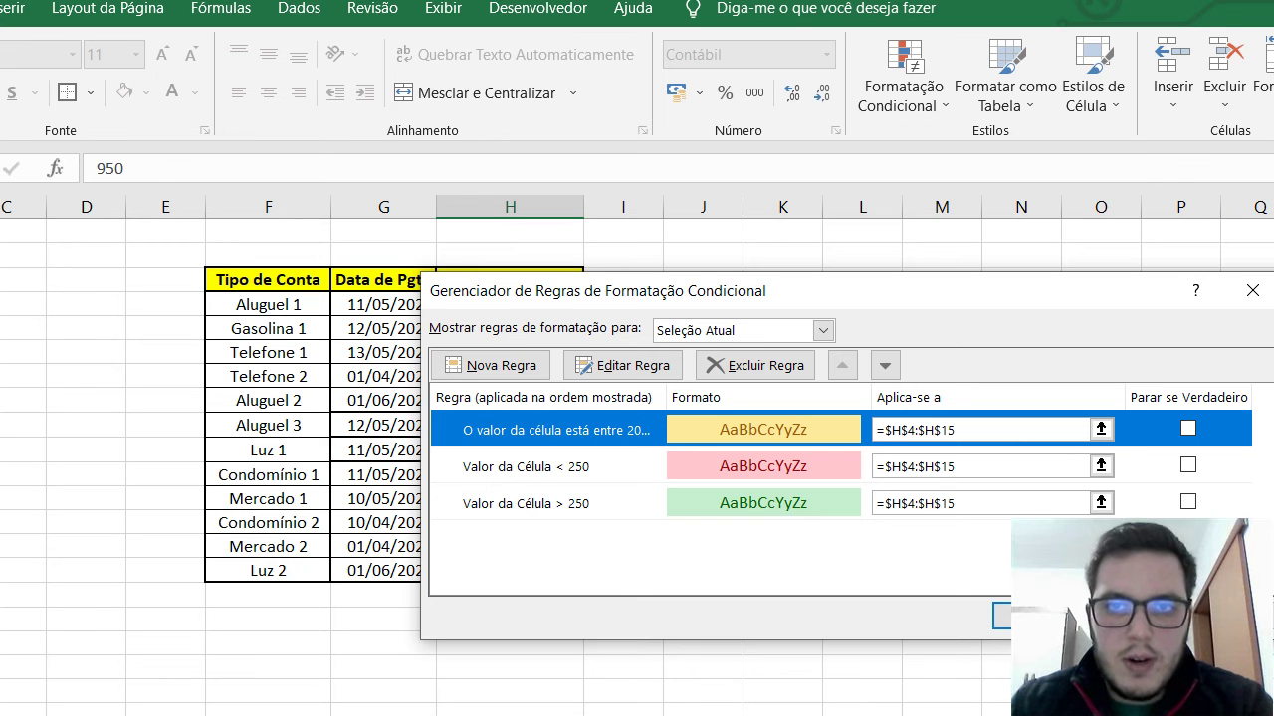
left_click(1227, 616)
left_click(1040, 616)
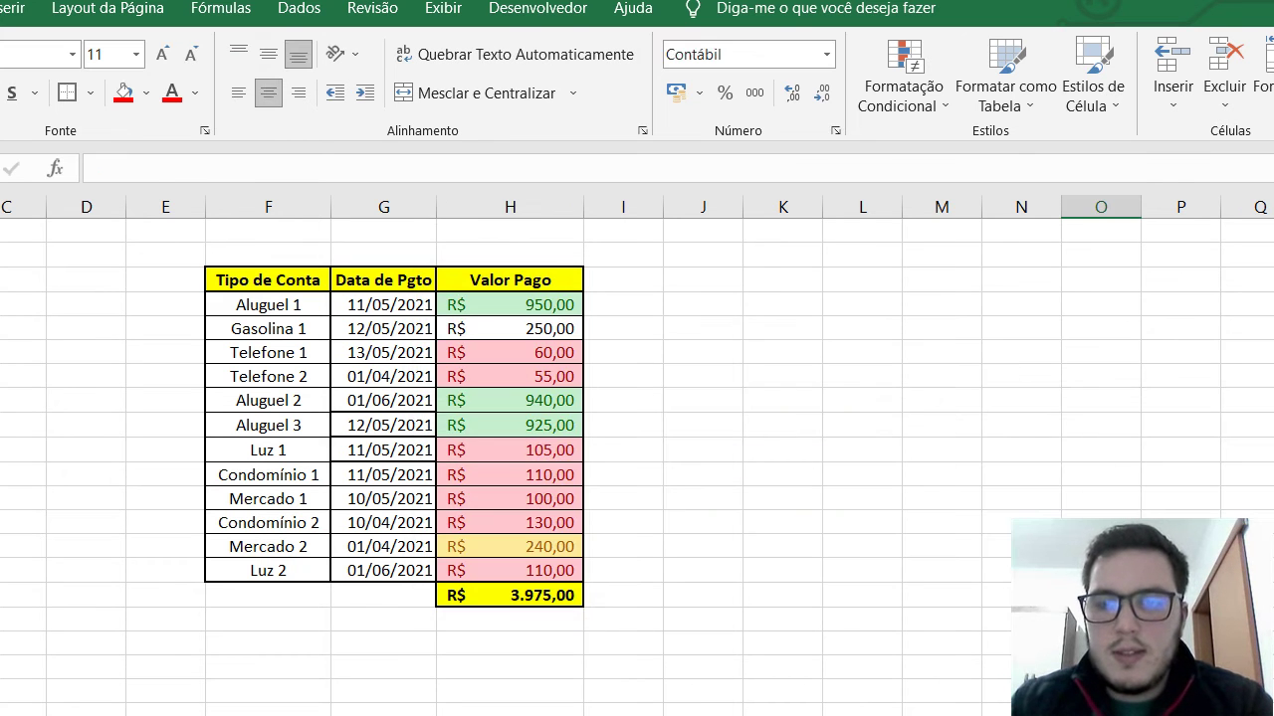
Start an "É Igual a" conditional formatting rule on the Valor Pago amounts in H4:H15 for the value 250, using a custom format.
left_click_drag(566, 312, 560, 566)
left_click(904, 89)
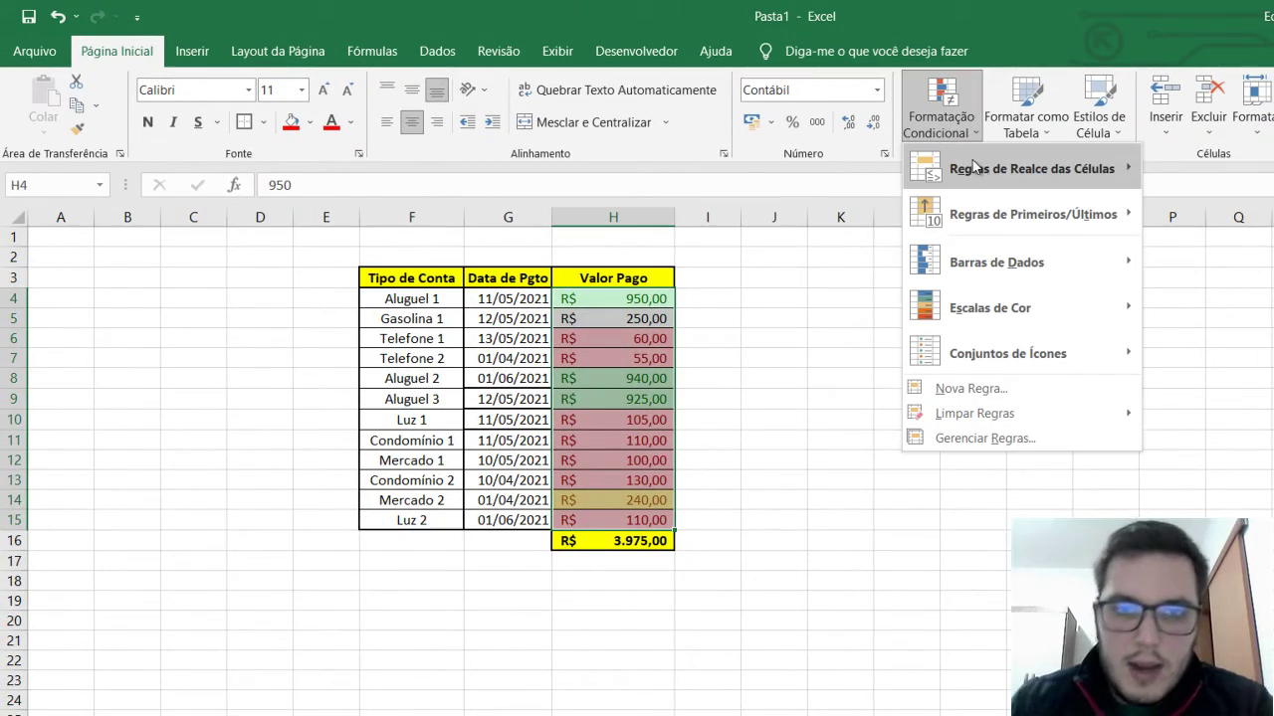
mouse_move(976, 167)
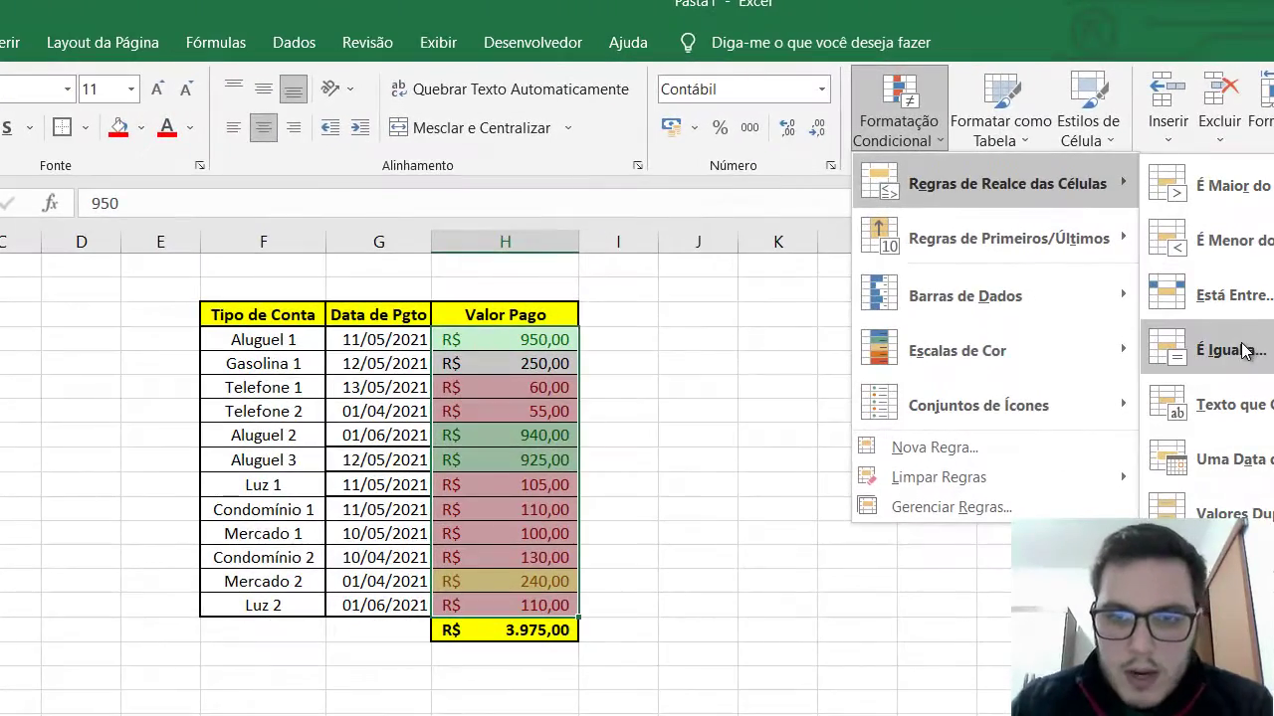
left_click(1234, 350)
type("250")
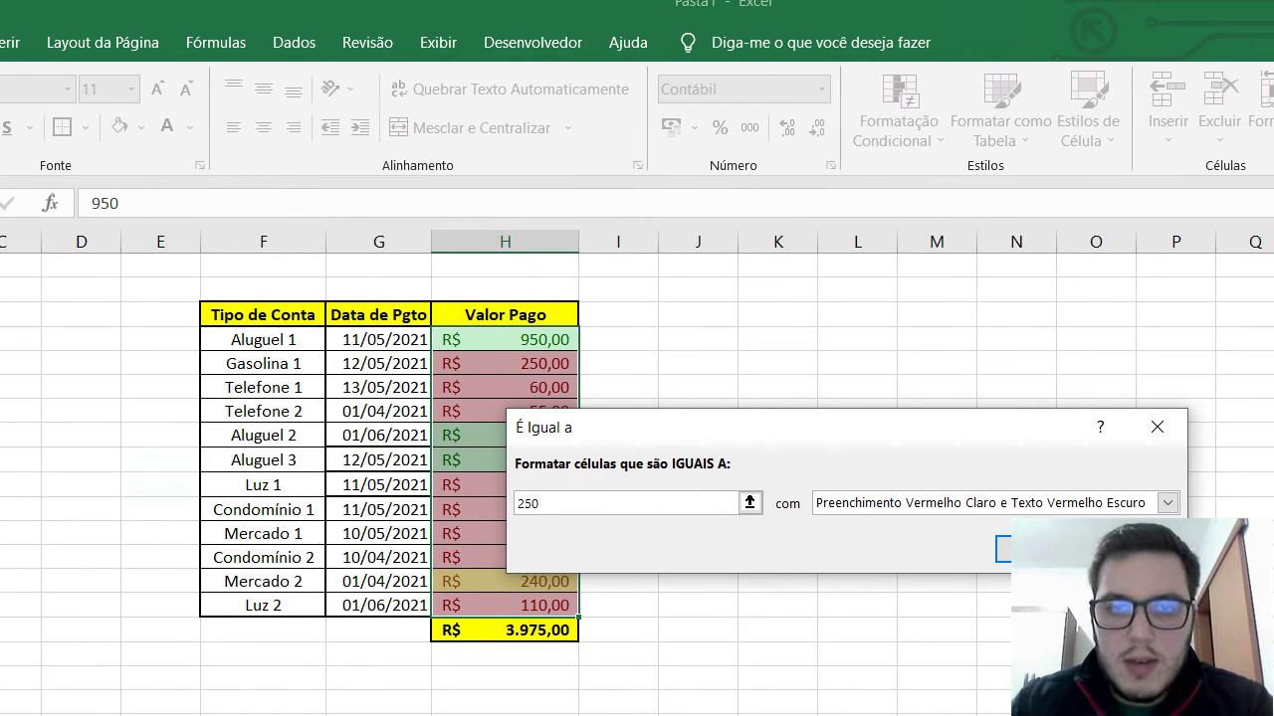
left_click(1168, 502)
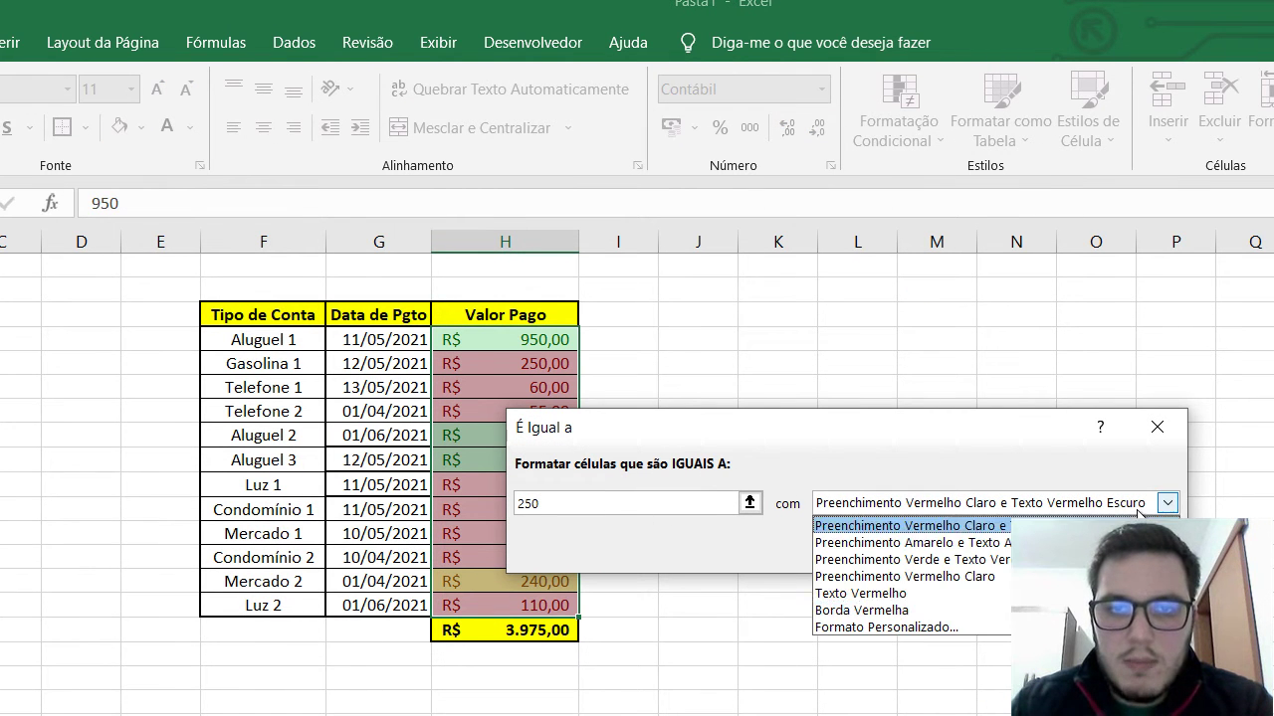
left_click(886, 628)
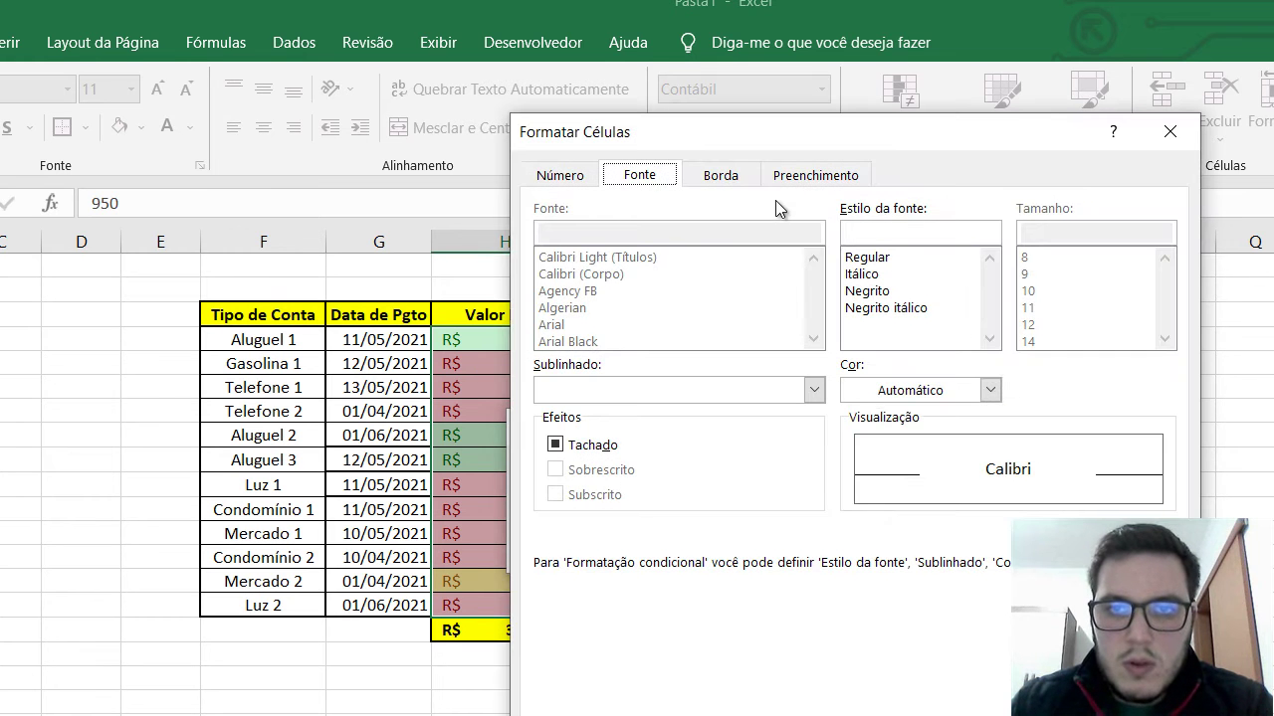
Give the custom format a pale blue fill and a light blue font colour, and apply the "É Igual a" rule.
left_click(801, 180)
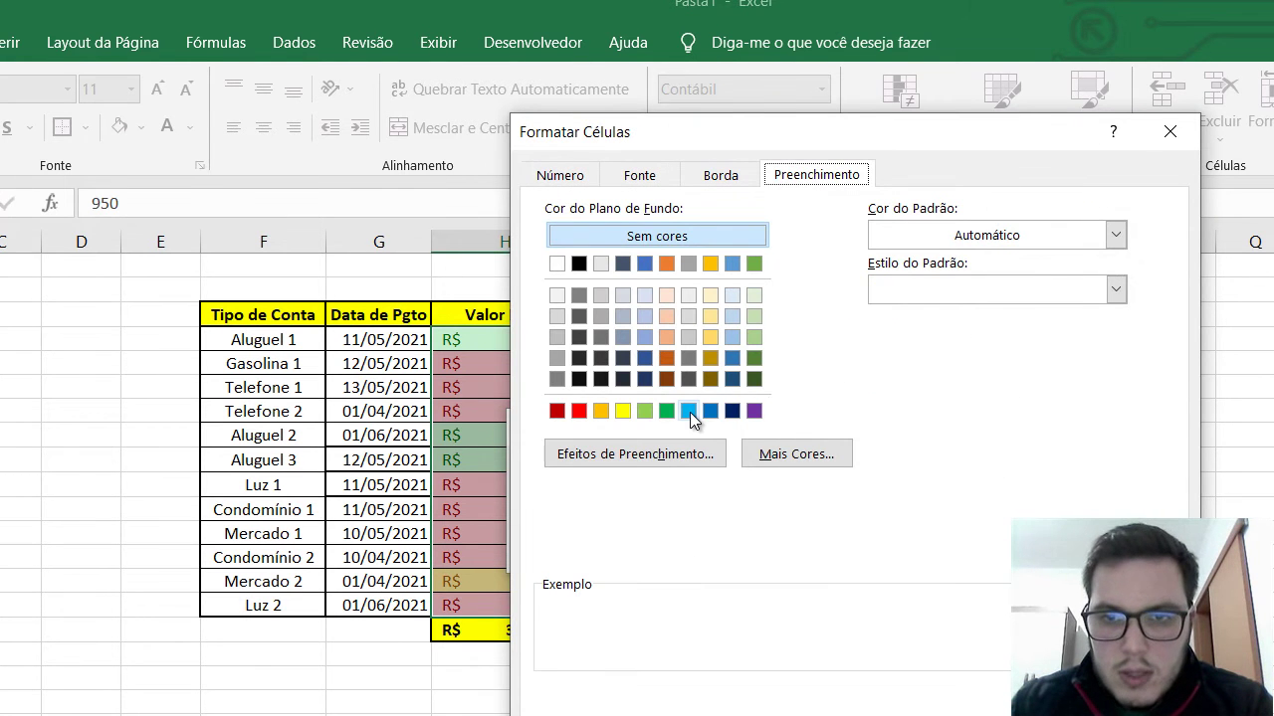
left_click(733, 316)
left_click(677, 183)
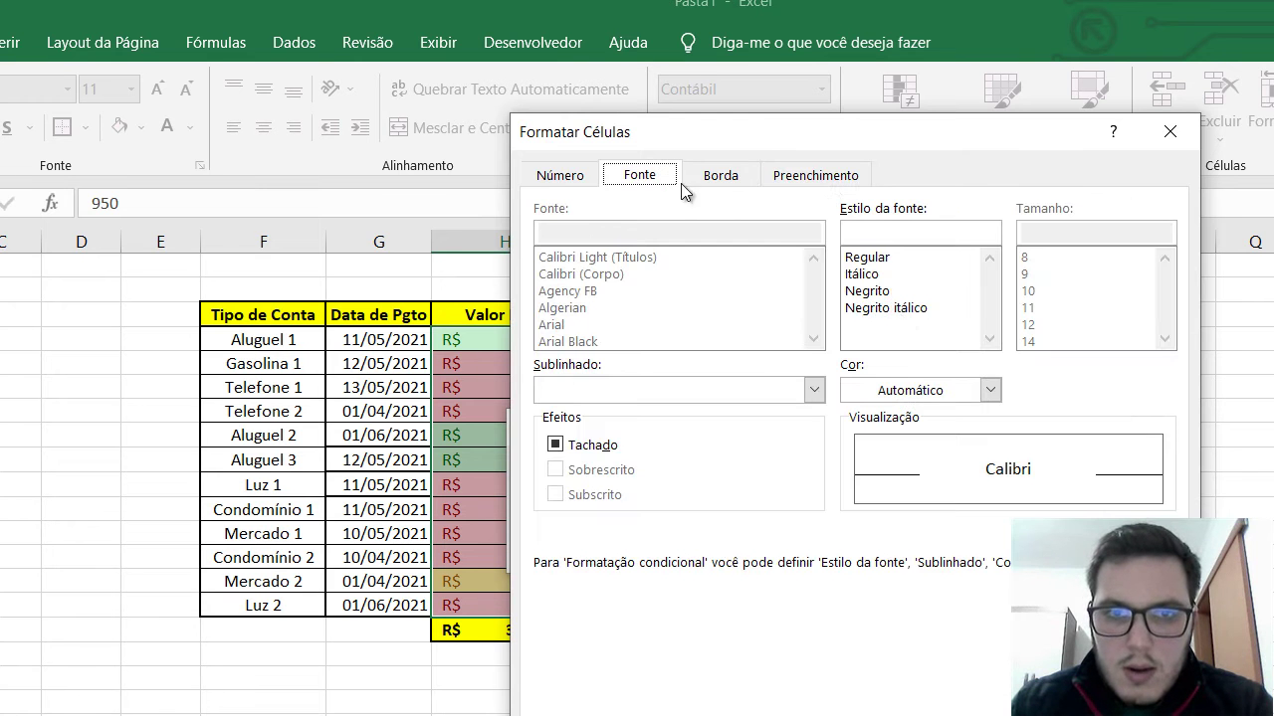
left_click(989, 390)
left_click(972, 612)
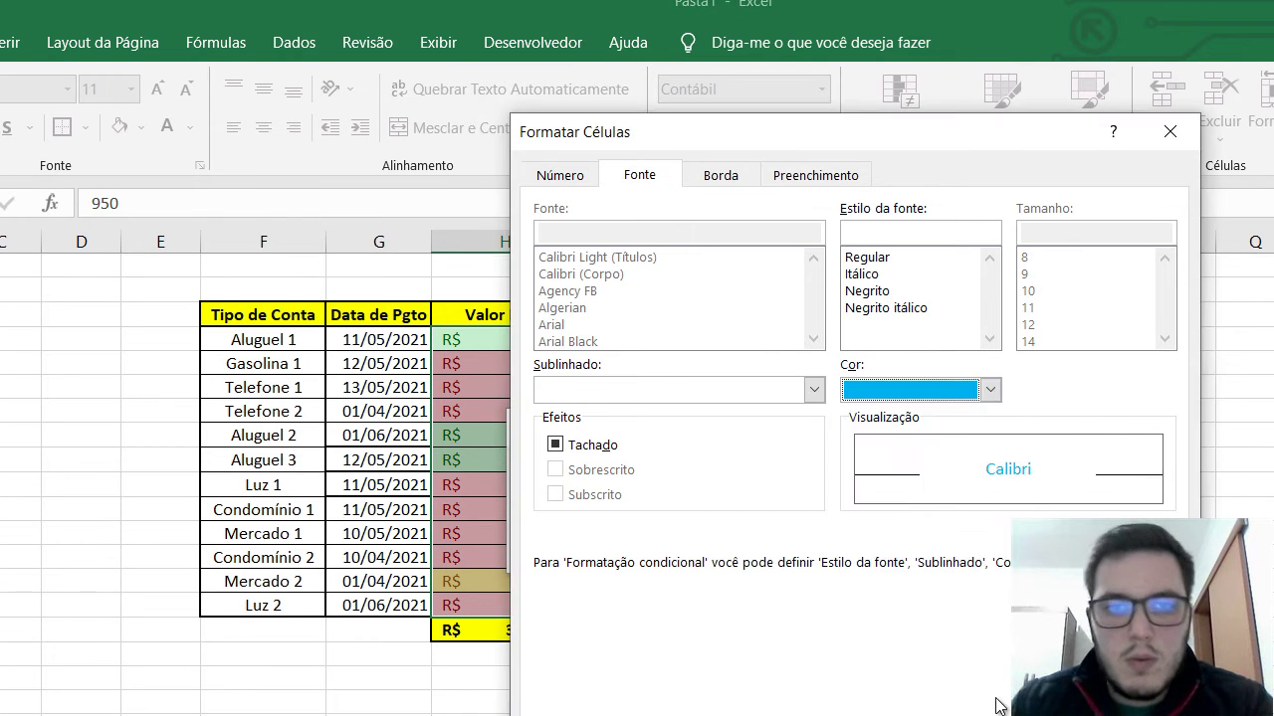
key("Return")
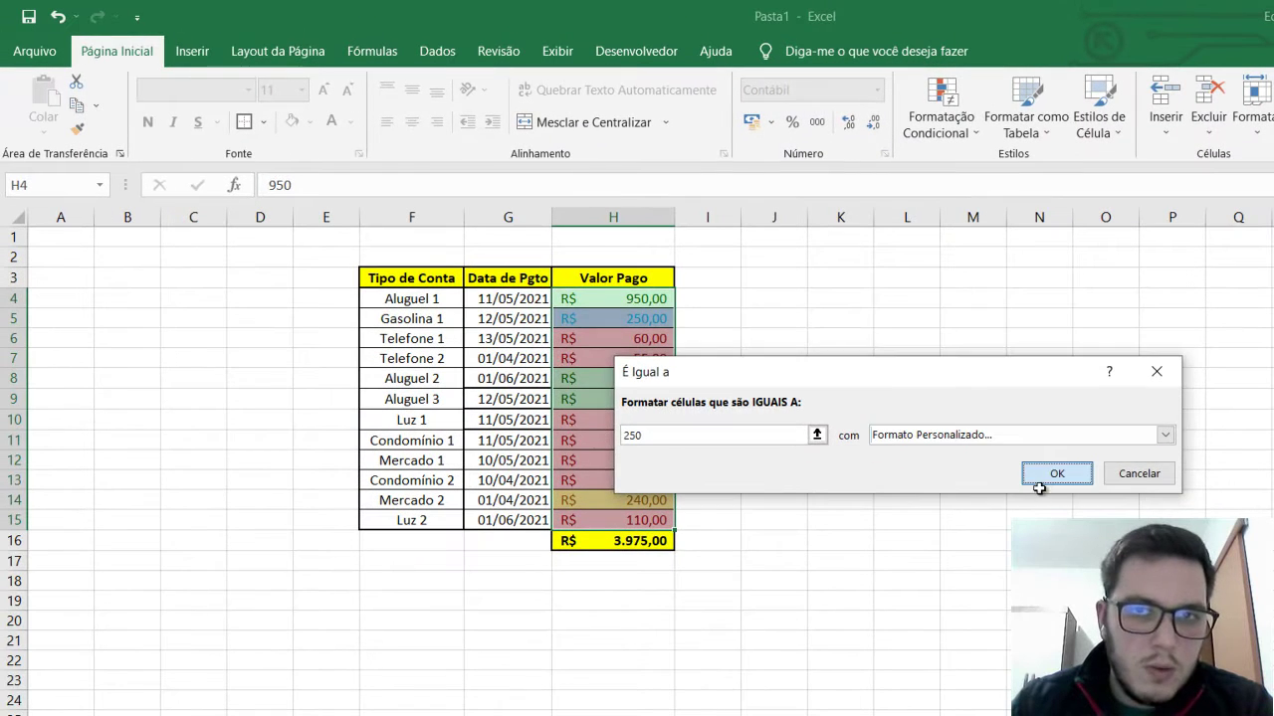
left_click(1037, 477)
left_click(980, 520)
left_click(621, 318)
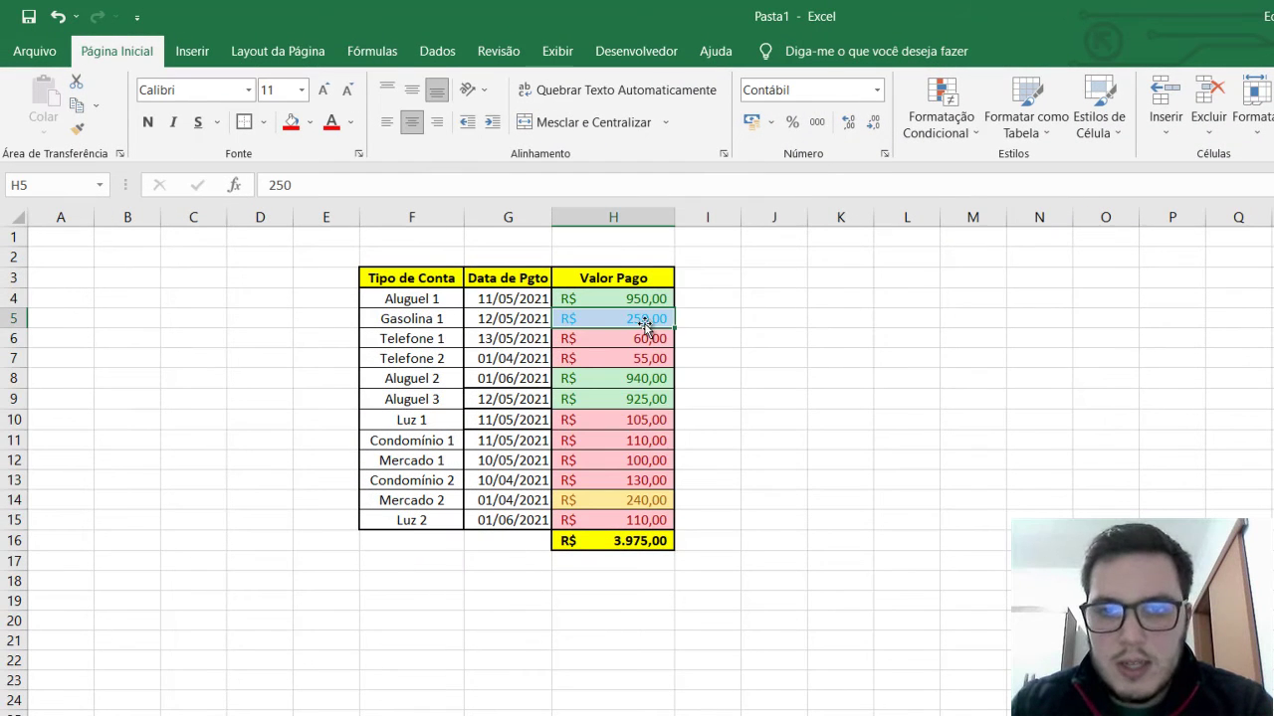
Edit the "é igual a" 250 rule for H4:H15 in the rule manager, changing its font colour to a darker blue, and apply it.
left_click_drag(647, 299, 651, 519)
left_click(937, 120)
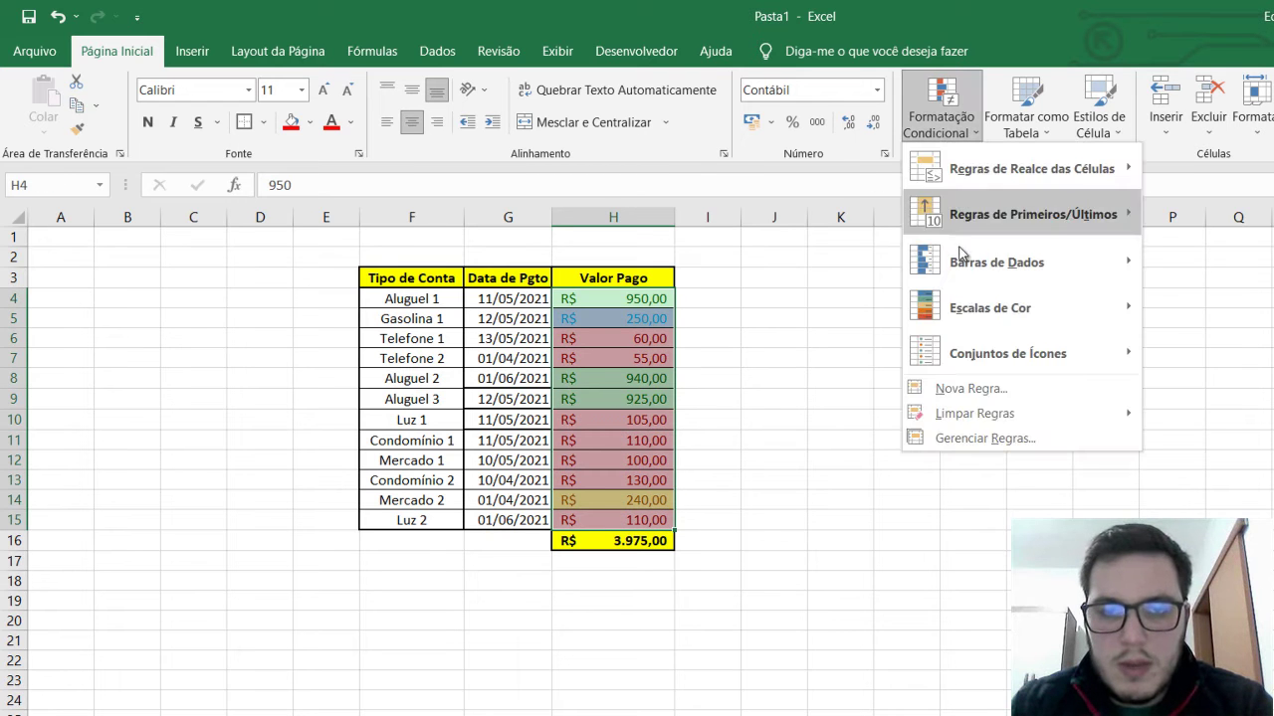
left_click(991, 435)
double_click(806, 408)
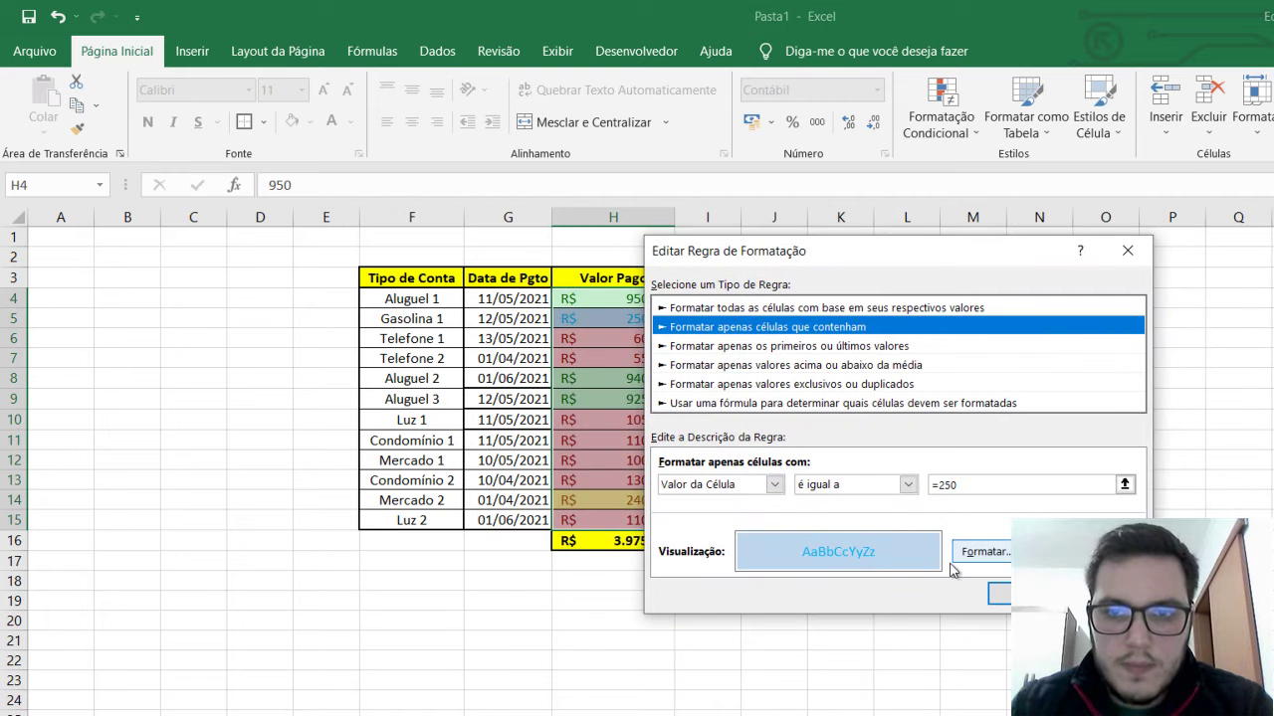
left_click(980, 552)
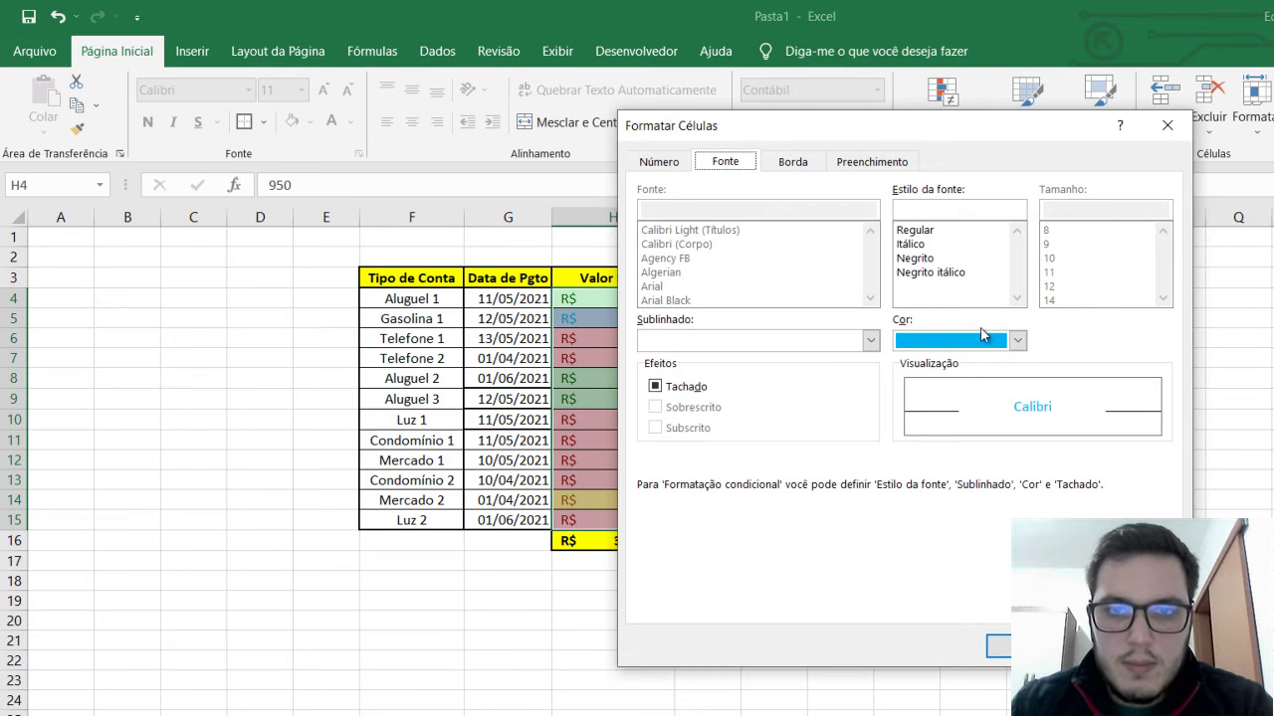
left_click(1016, 340)
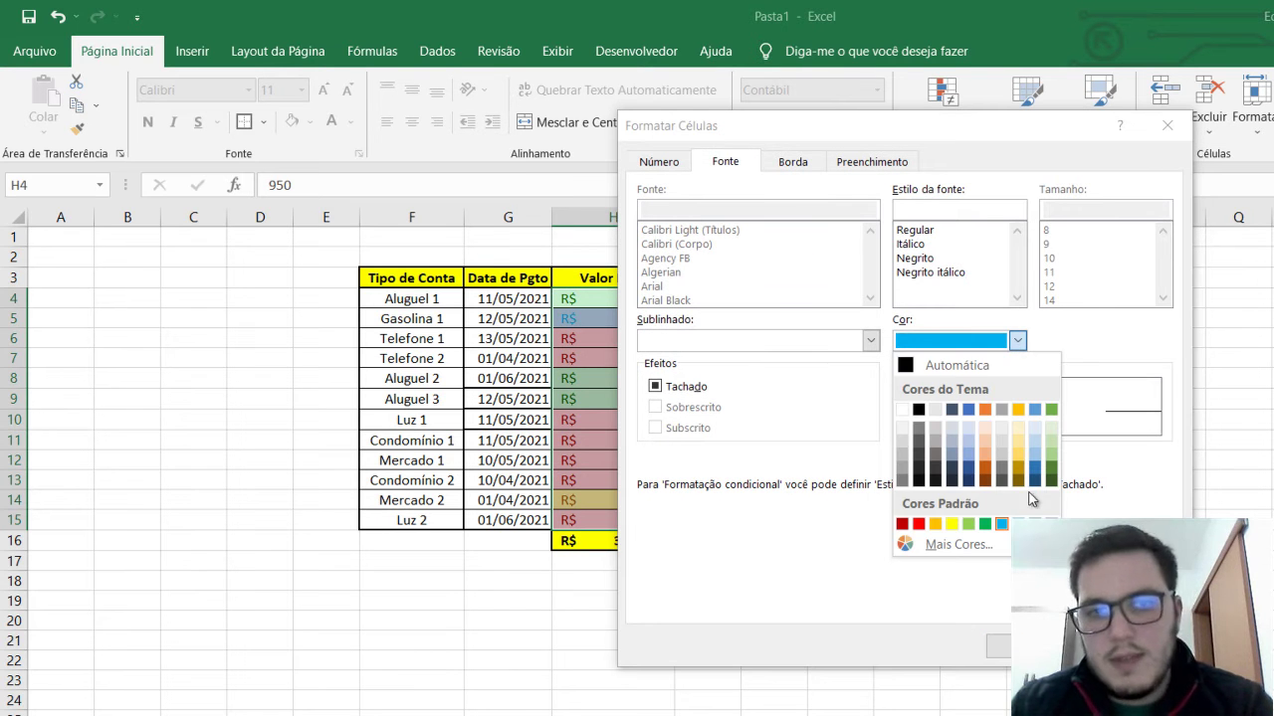
left_click(1001, 525)
left_click(998, 645)
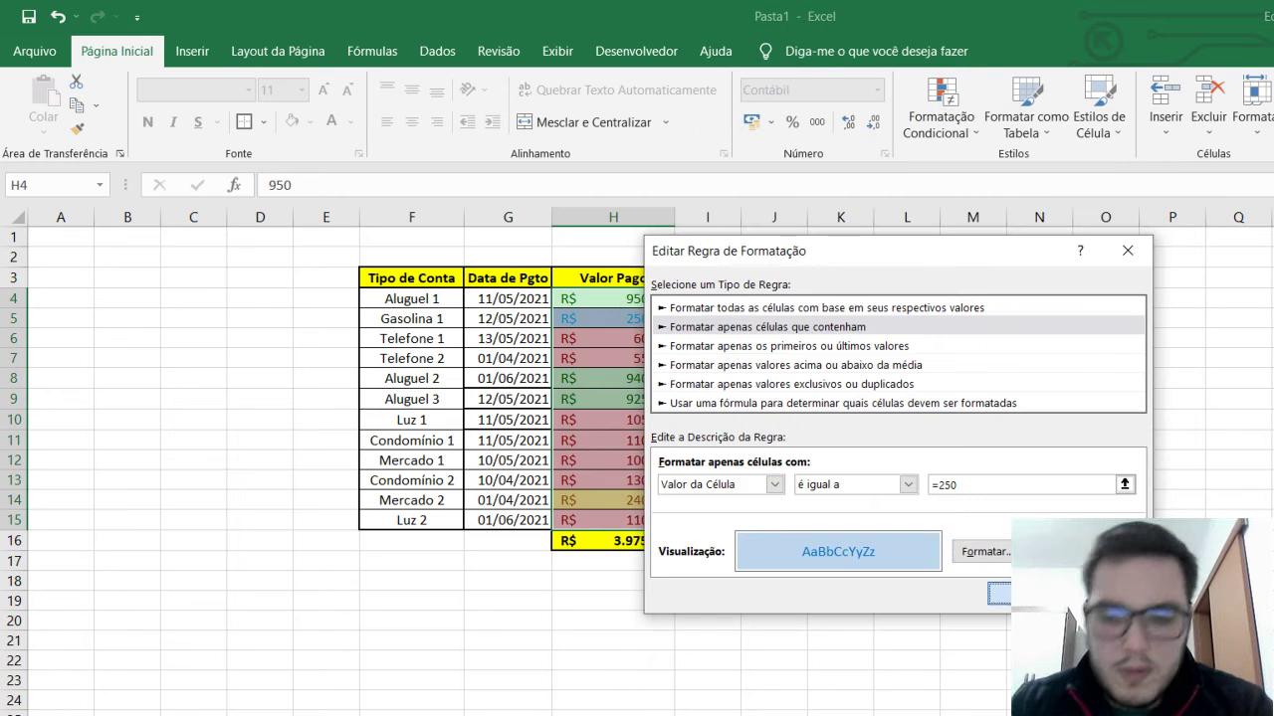
left_click(1023, 595)
left_click(1045, 557)
left_click(840, 500)
left_click(637, 301)
Test the rules by entering 250 for Telefone 2 and 600 for Aluguel 2, and undo both entries.
left_click(656, 359)
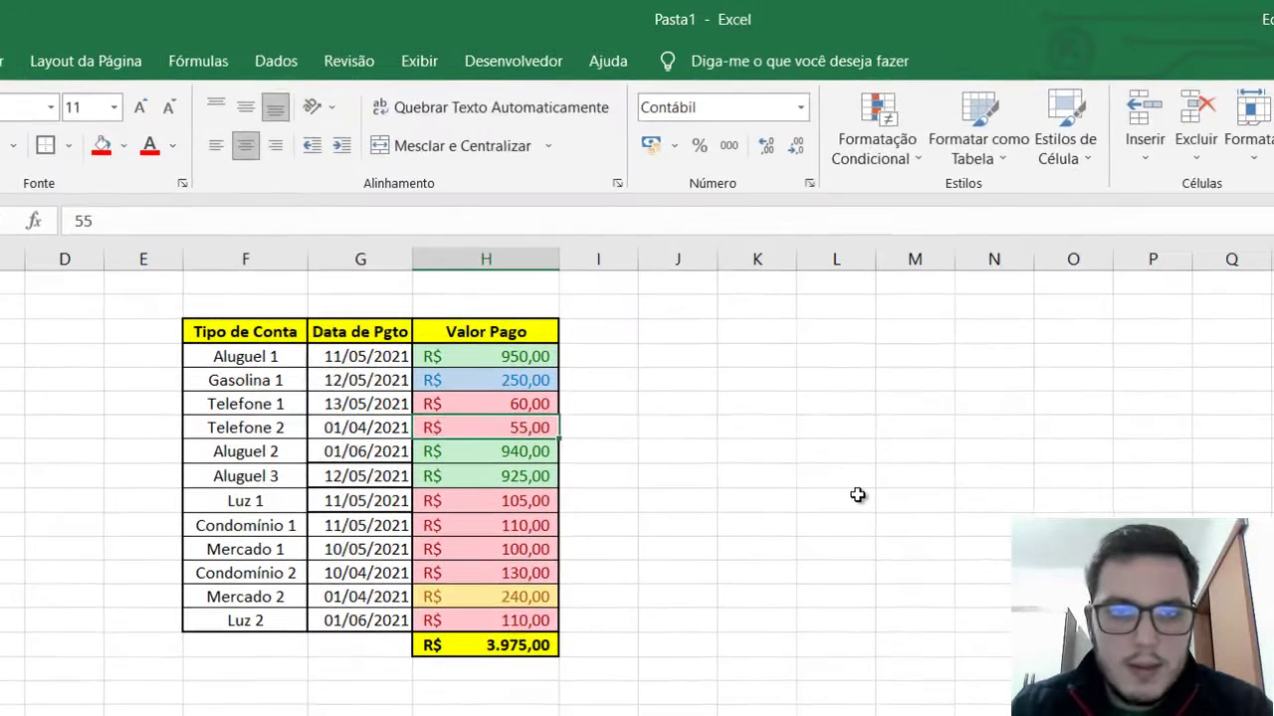
type("25")
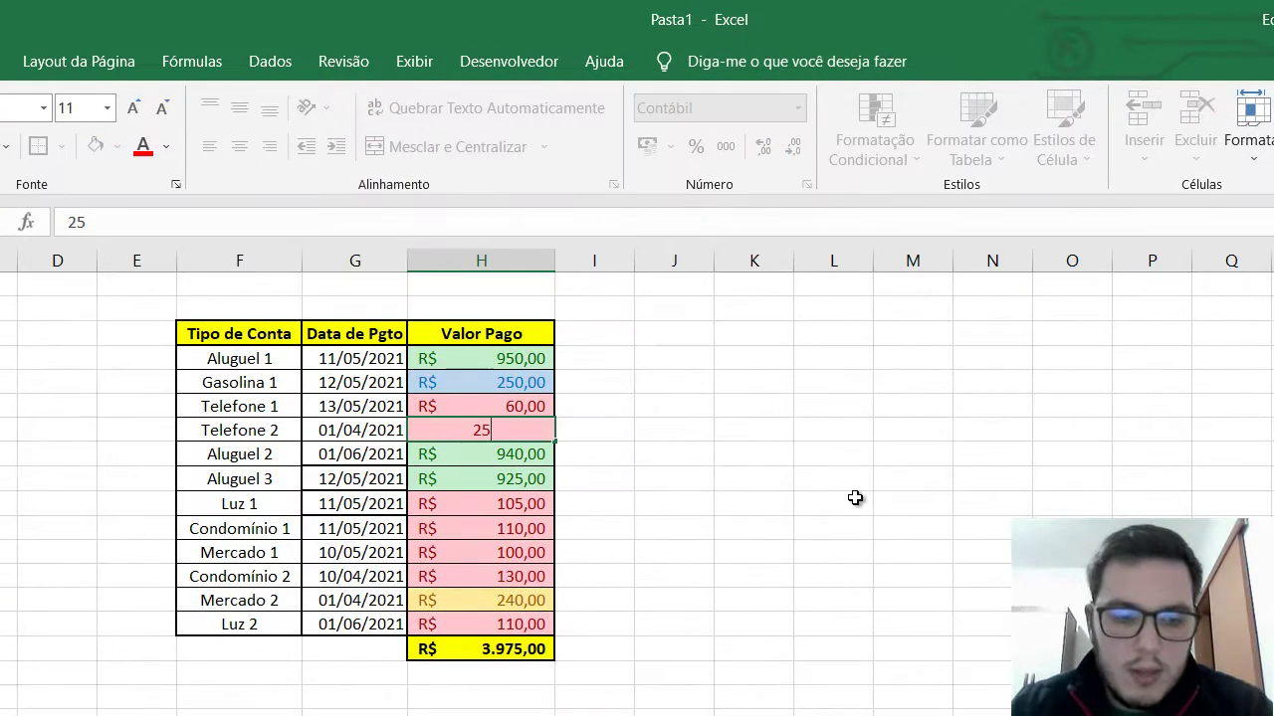
type("0")
key("Return")
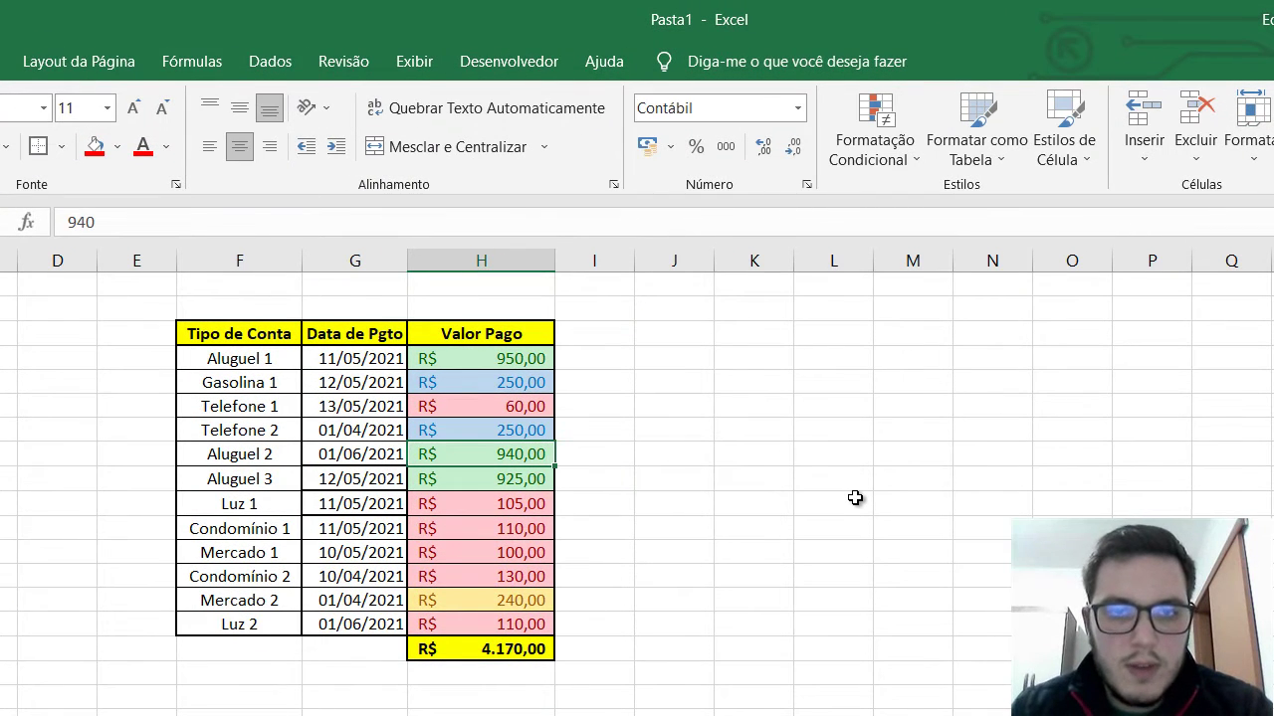
type("600")
key("Return")
key("ctrl+z")
key("ctrl+z")
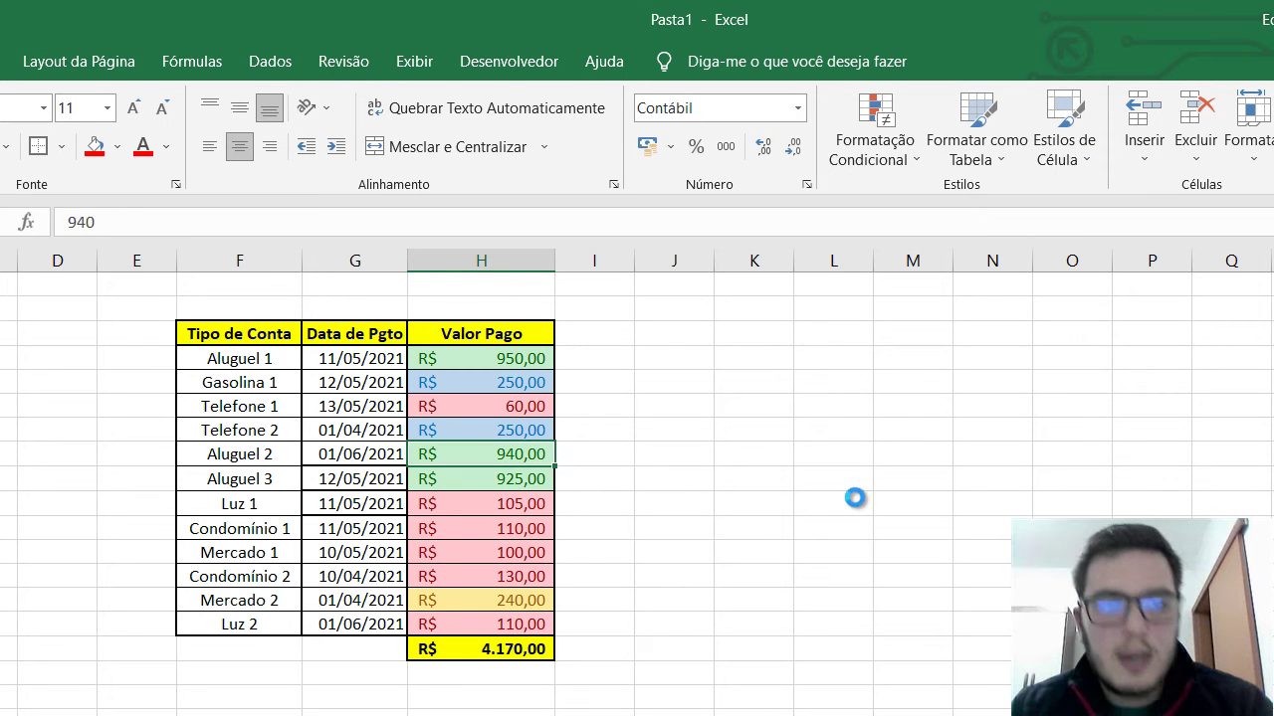
left_click(502, 599)
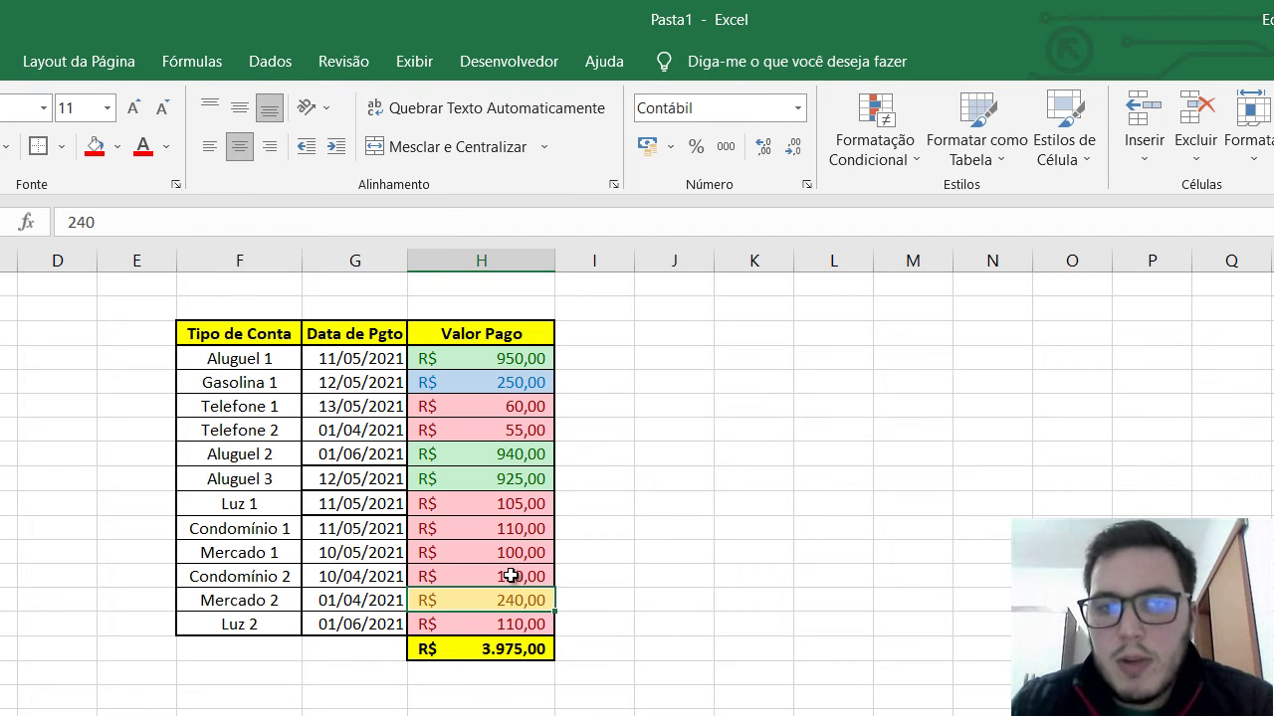
left_click(916, 112)
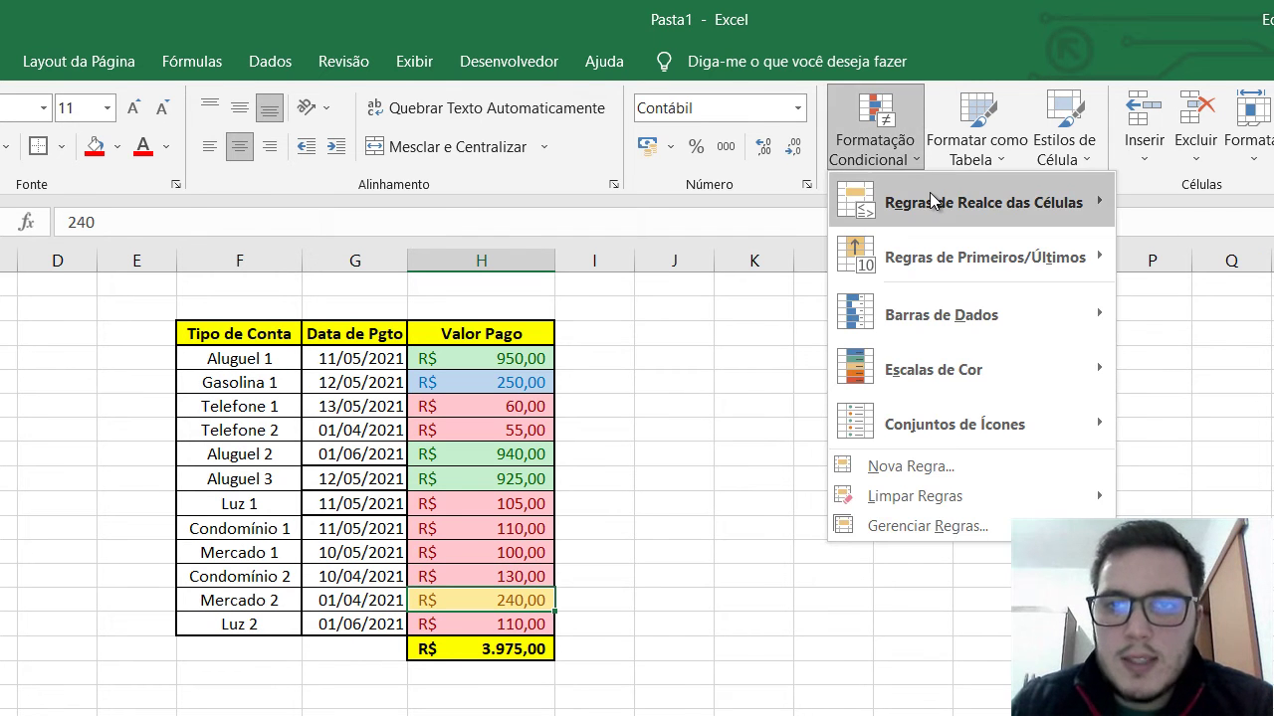
mouse_move(934, 202)
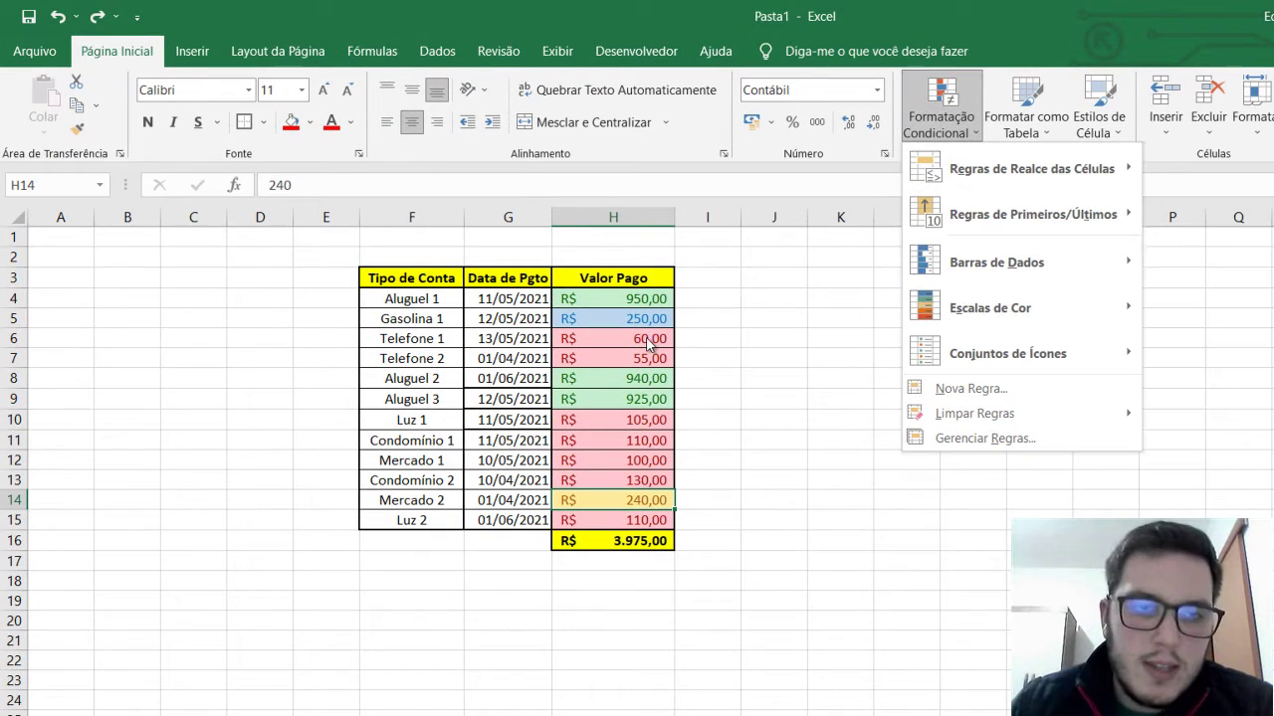
left_click(647, 342)
left_click(940, 105)
mouse_move(940, 169)
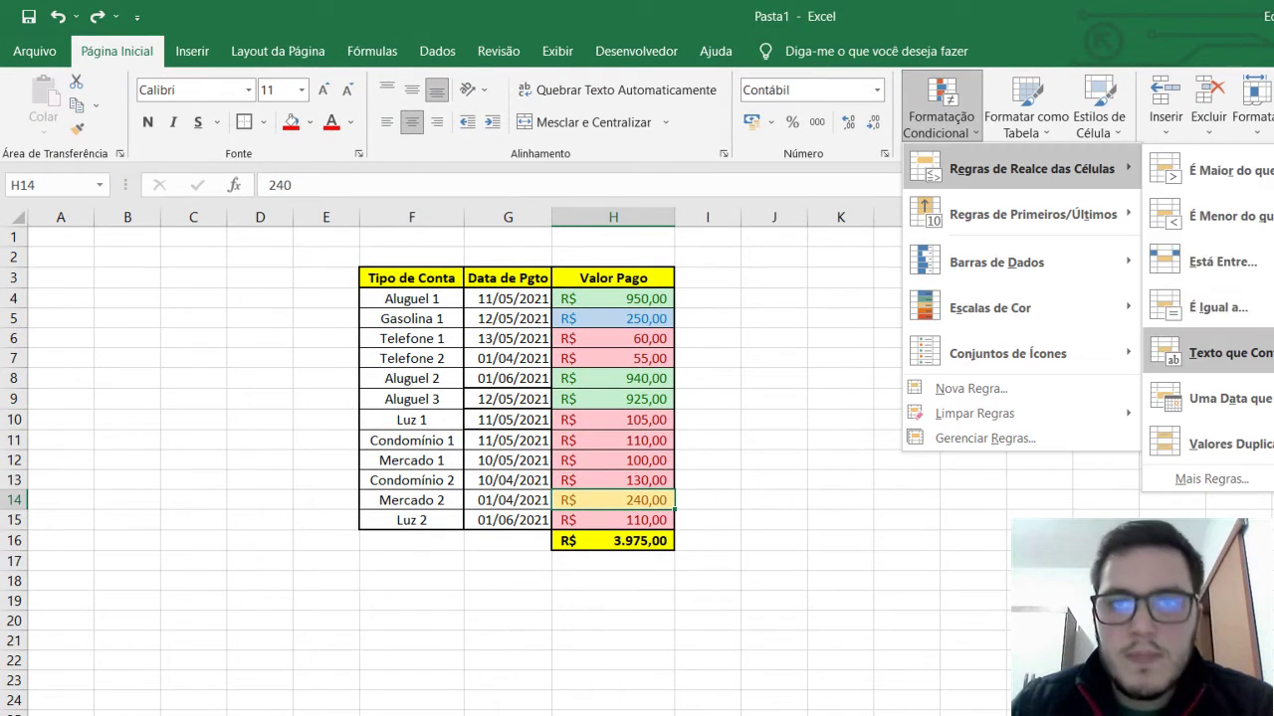
left_click(596, 387)
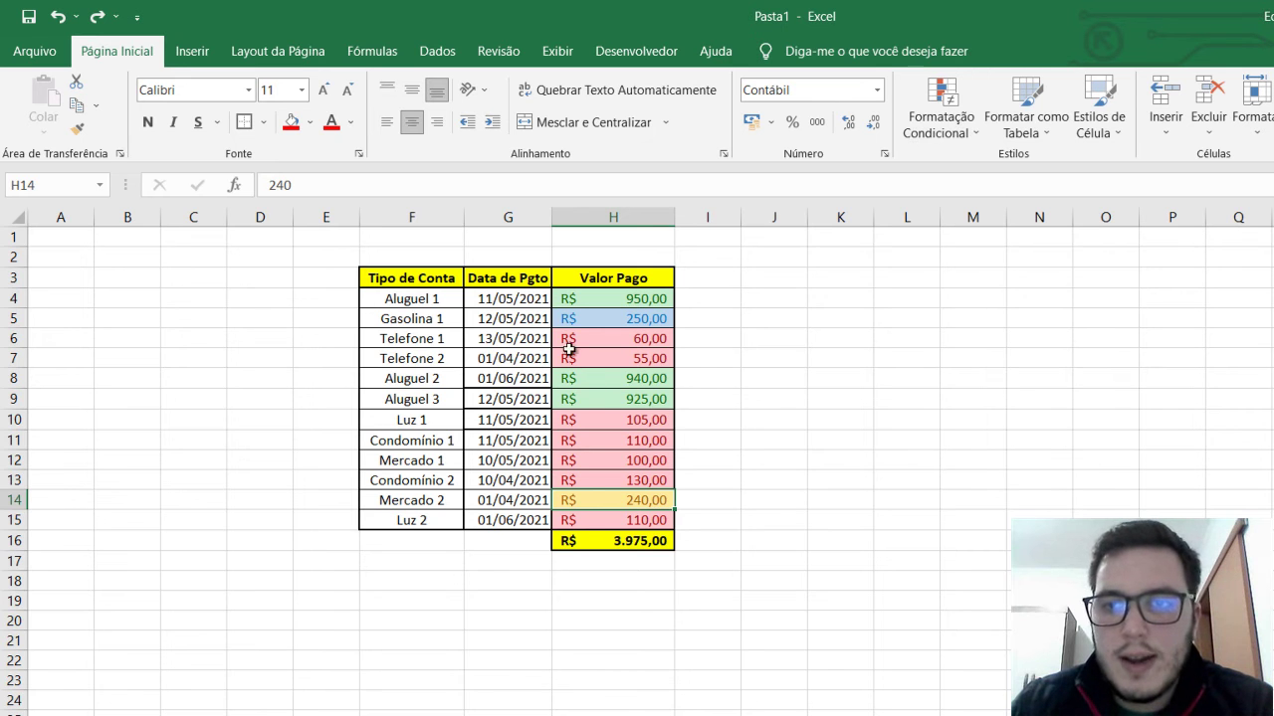
Start a "Texto que Contém" conditional formatting rule on the Tipo de Conta cells F4:F15 with the text "Aluguel".
left_click_drag(449, 299, 423, 518)
left_click(940, 107)
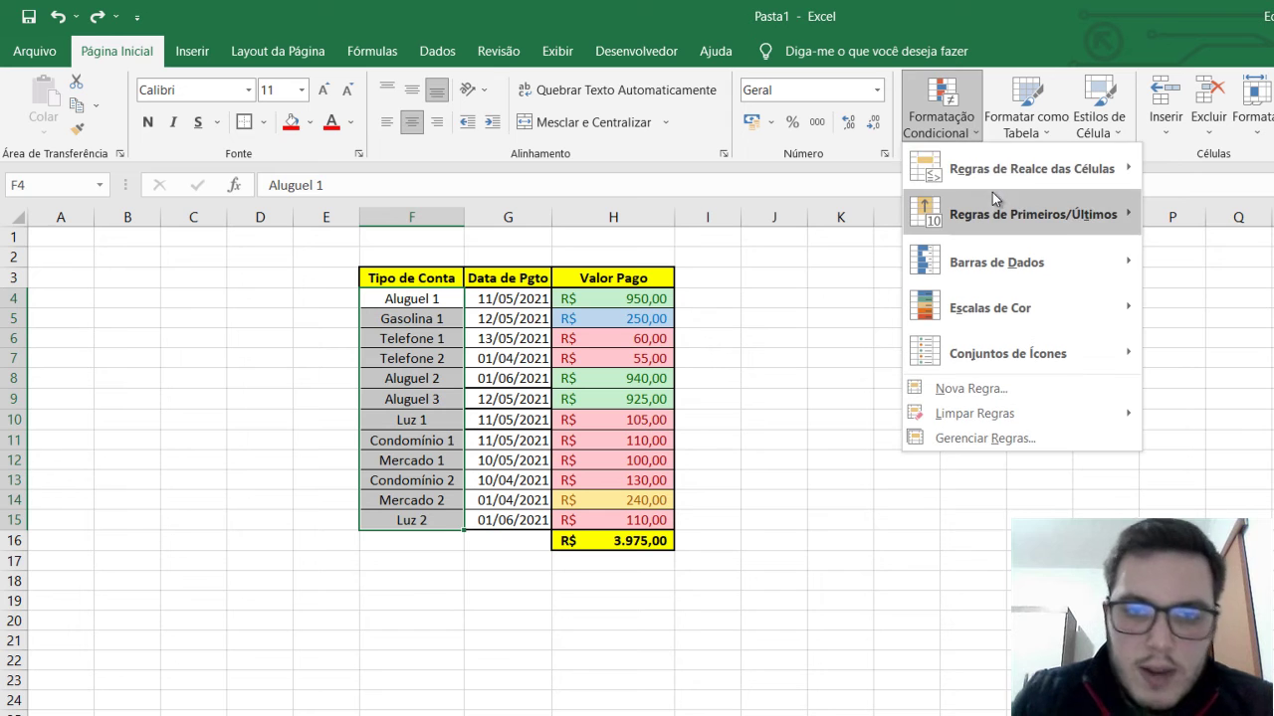
mouse_move(1031, 185)
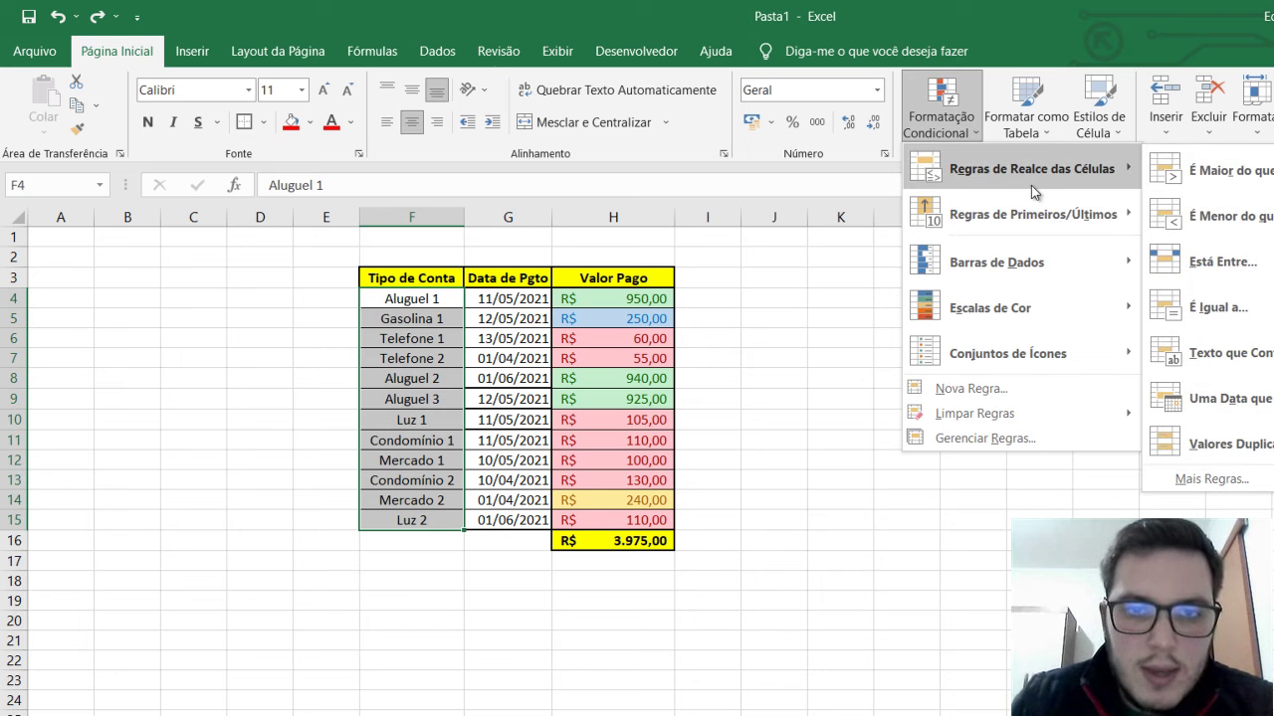
left_click(1262, 358)
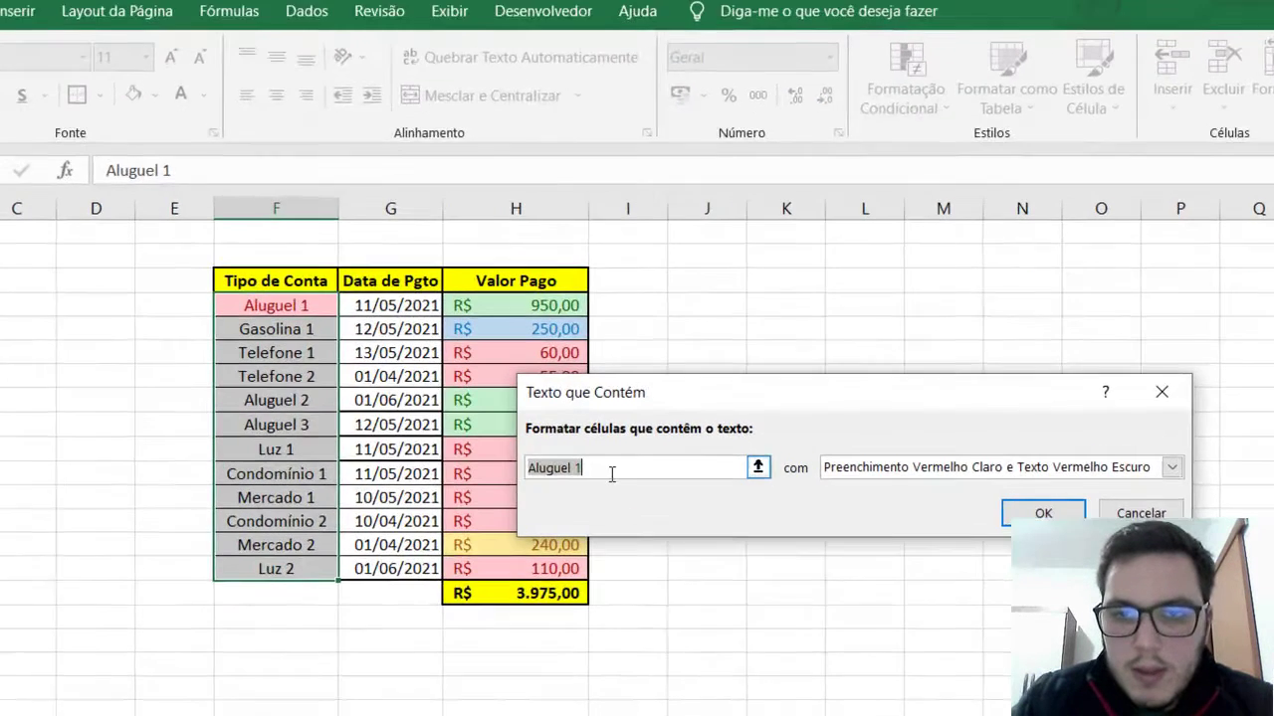
key("BackSpace")
key("BackSpace")
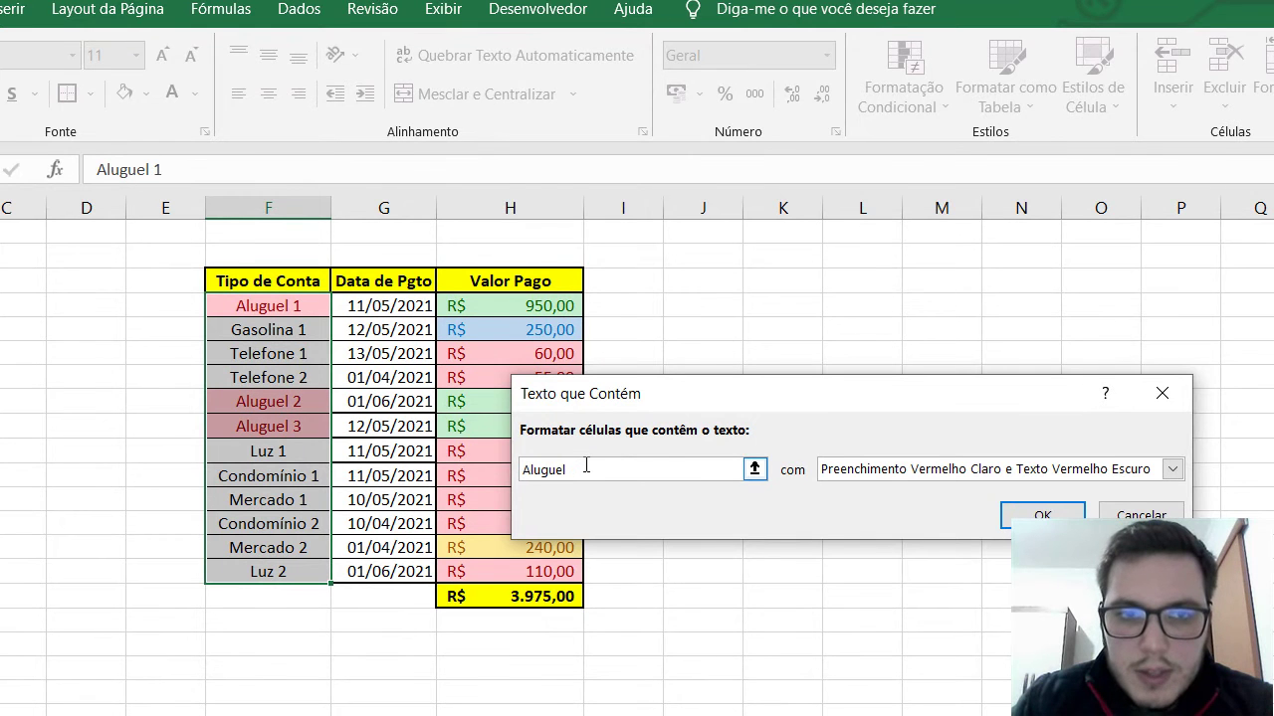
Give the "Texto que Contém" rule the preset format "Preenchimento Vermelho Claro" and apply it.
left_click(926, 472)
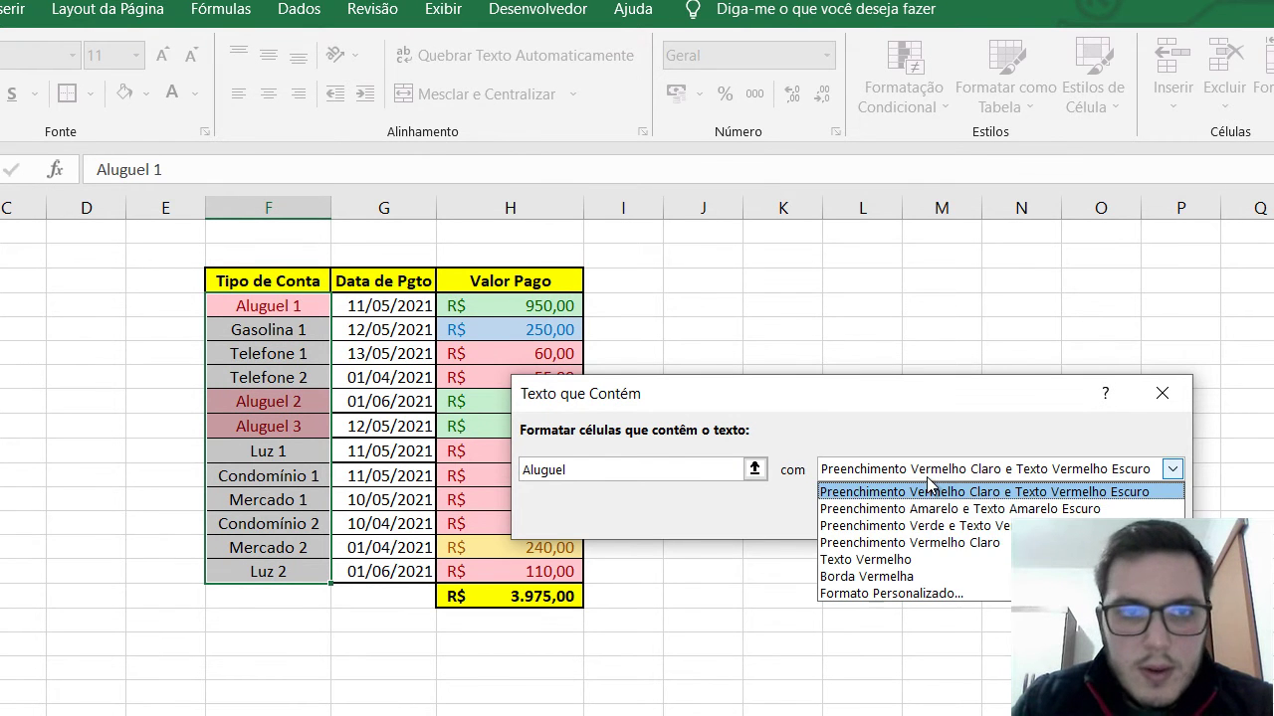
left_click(964, 543)
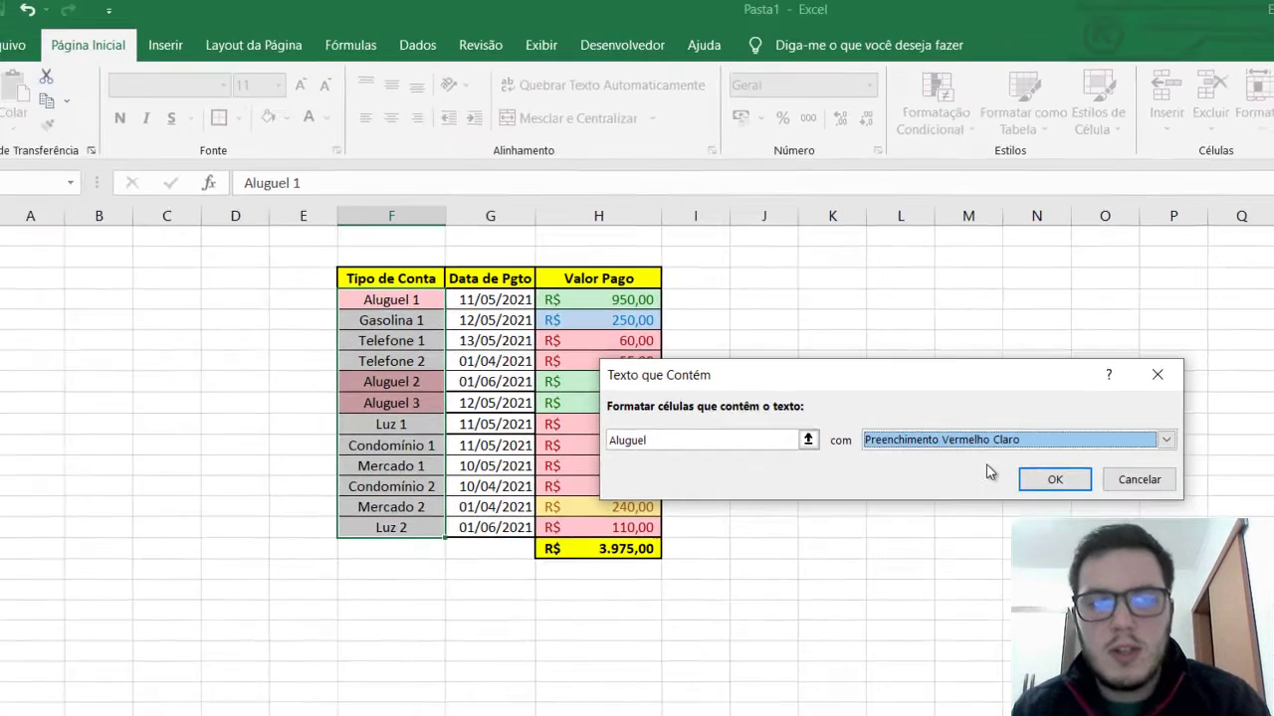
left_click(1056, 479)
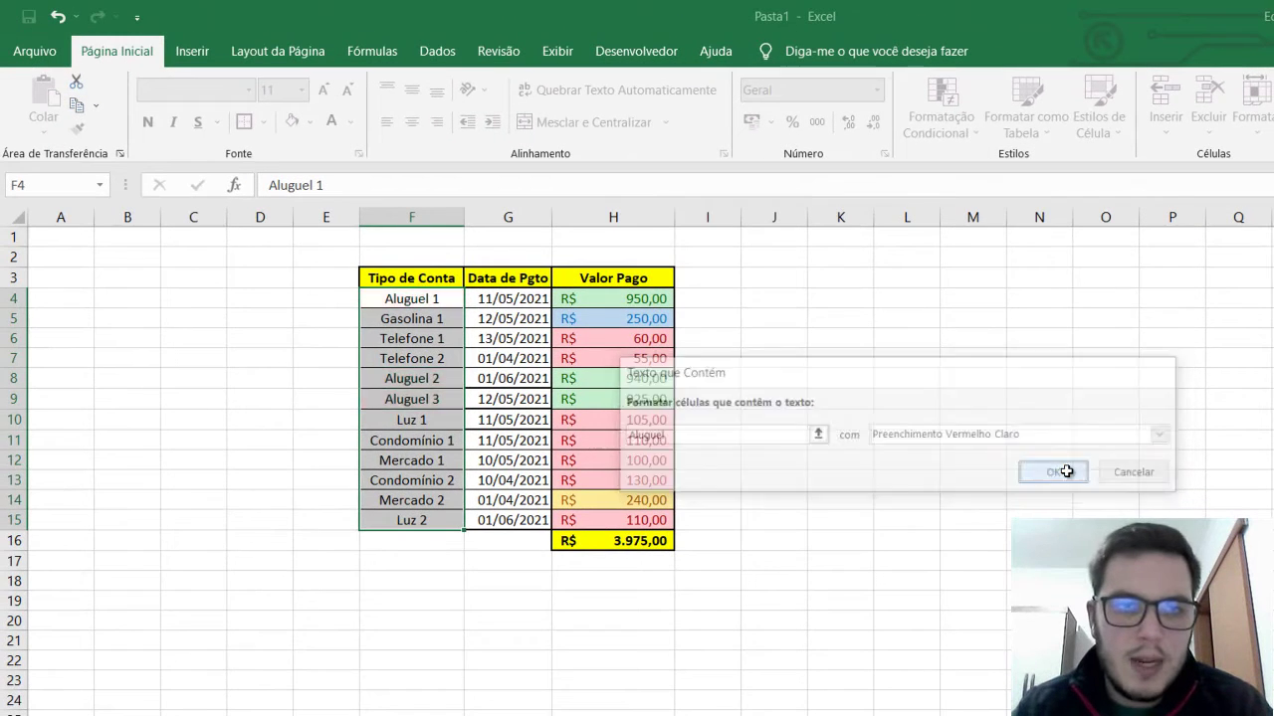
left_click(433, 382)
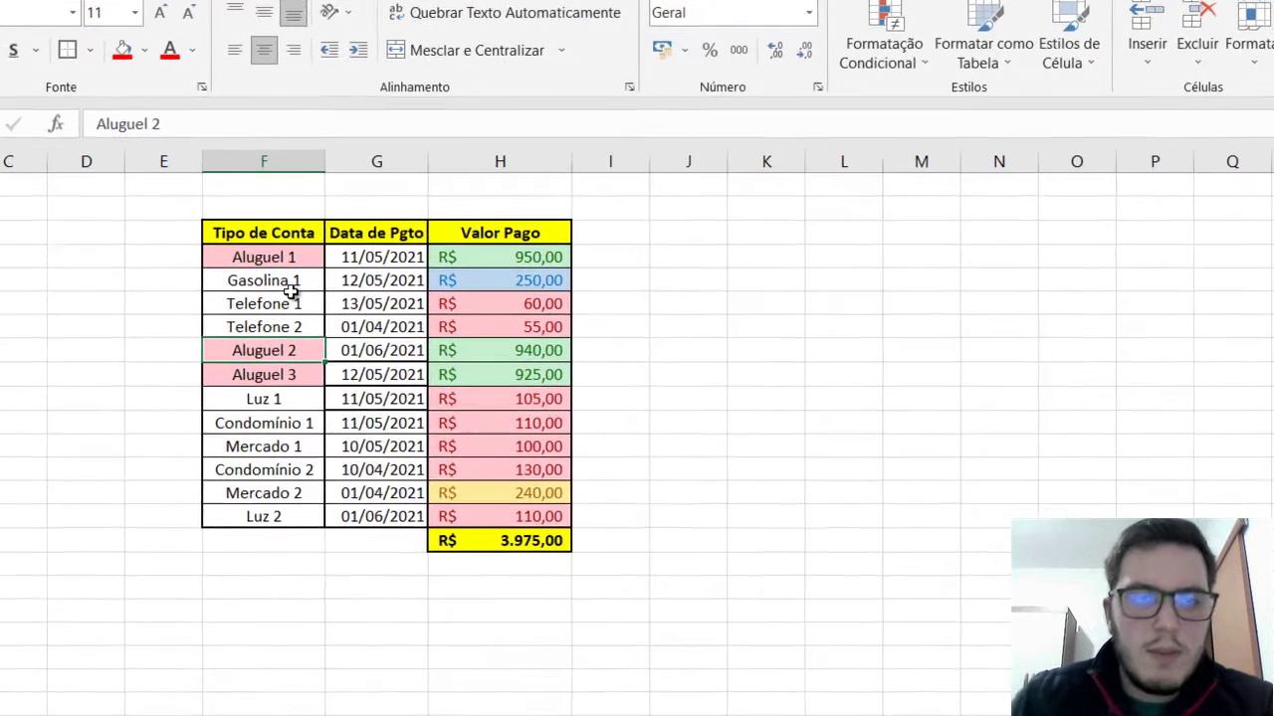
Test the text rule by adding "aluguel" to the Gasolina 1 label in F5, and restore the label to "Gasolina 1".
left_click(439, 319)
double_click(274, 276)
type("asolina aluguel")
key("Return")
left_click(271, 276)
left_click(182, 115)
left_click_drag(142, 117, 131, 125)
key("BackSpace")
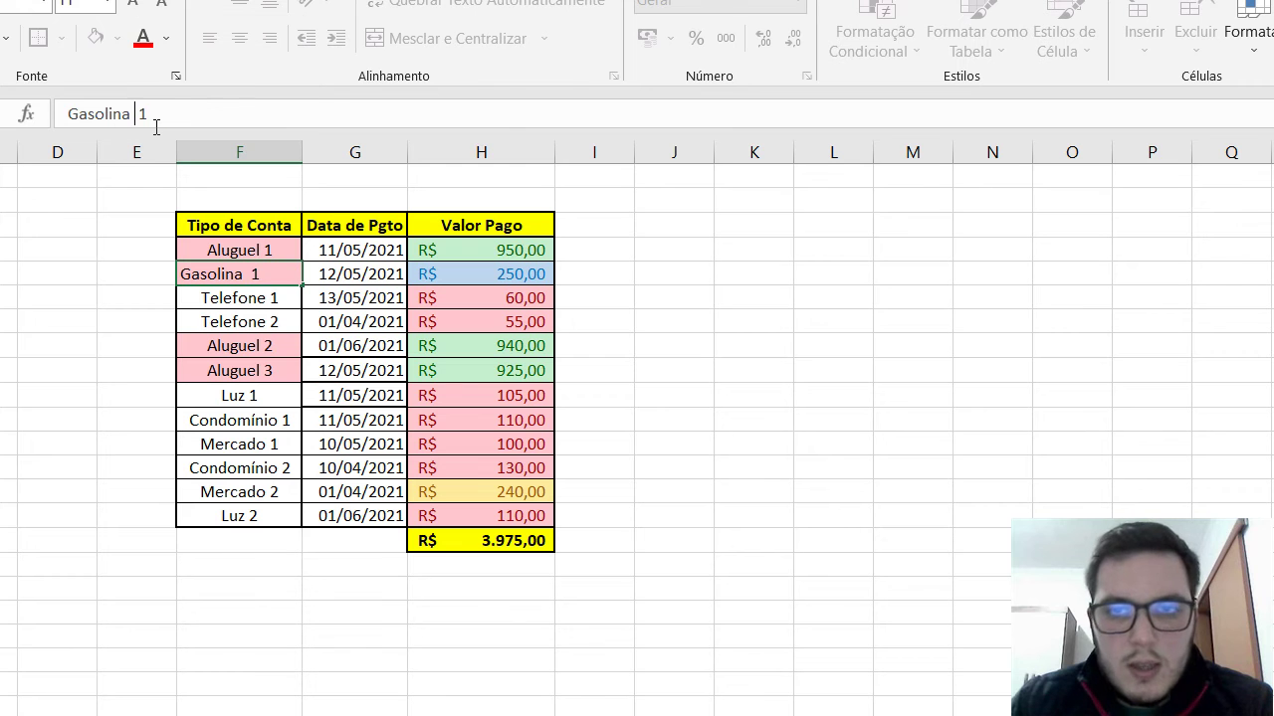
key("Return")
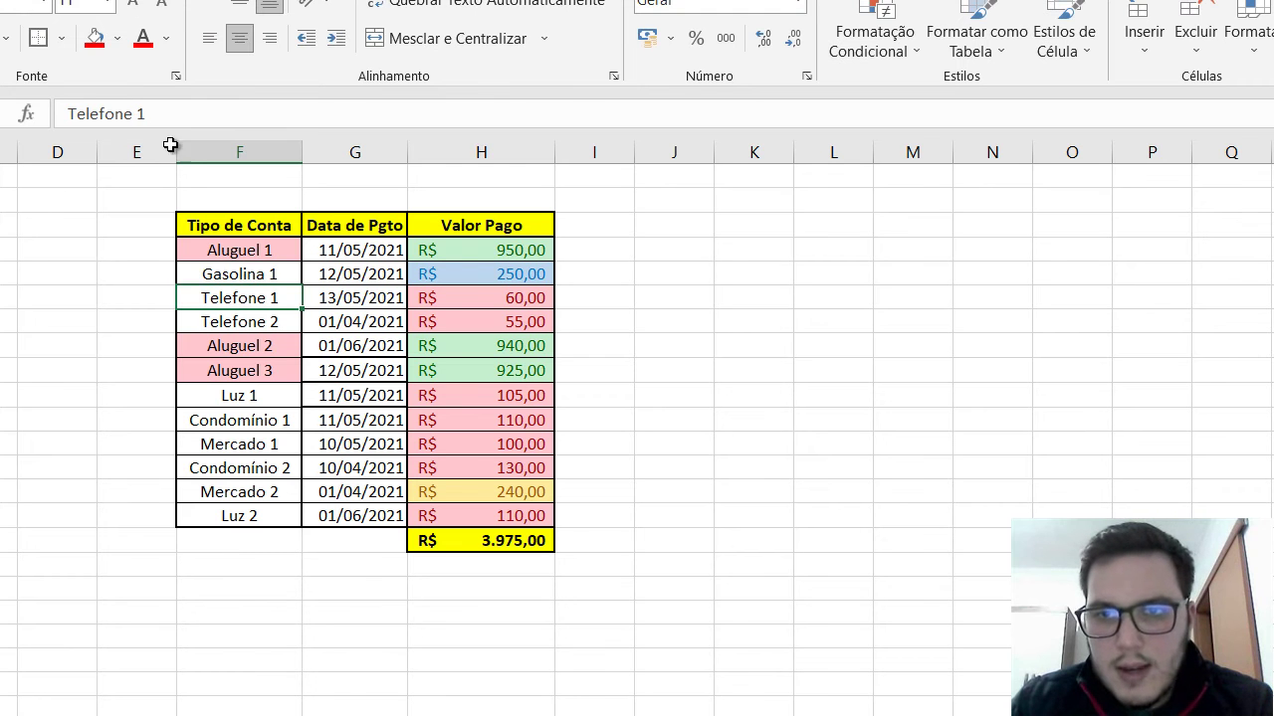
Add a "Texto que Contém" conditional formatting rule to F4:F15 for the text "Telefone", with a custom orange fill.
left_click_drag(222, 250, 244, 513)
left_click(873, 39)
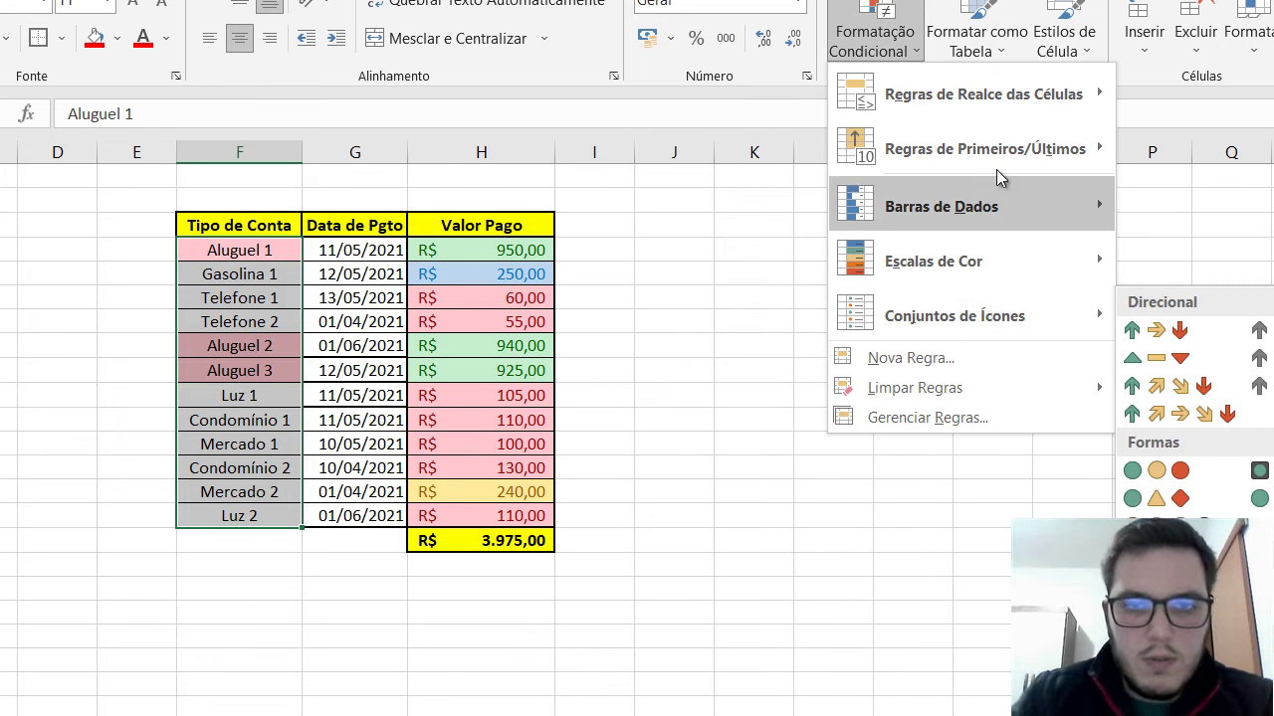
mouse_move(1004, 102)
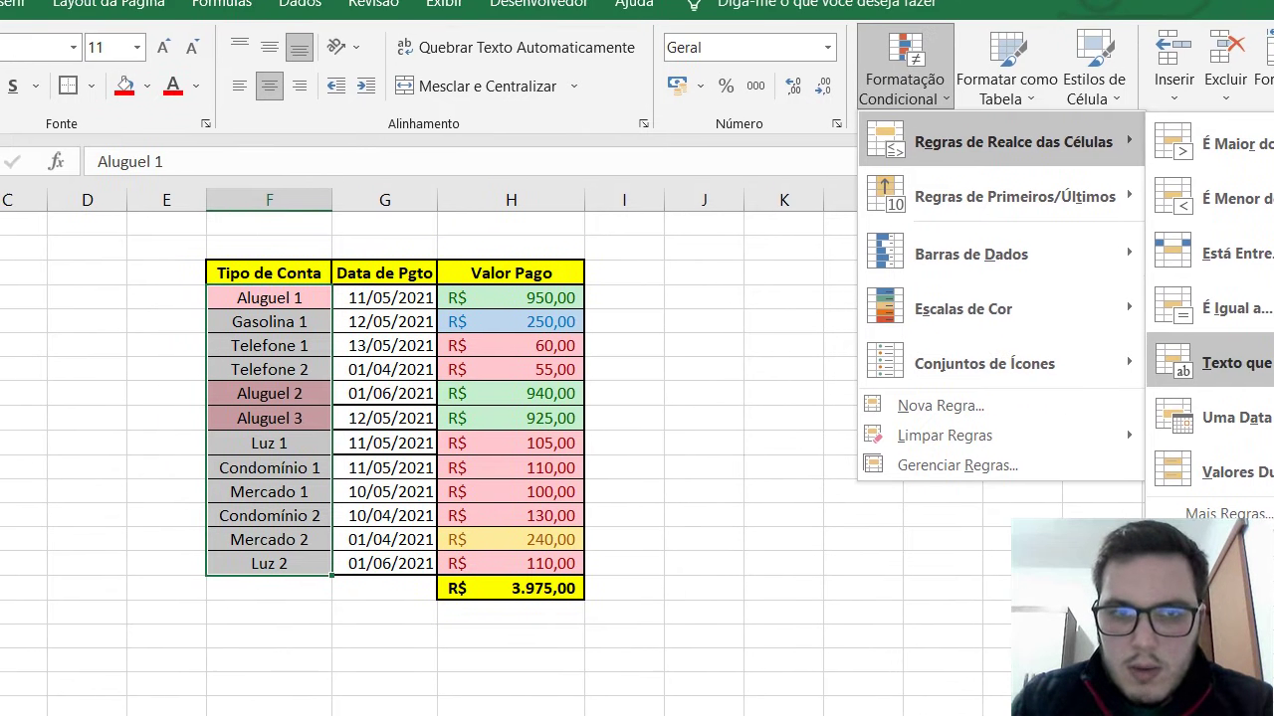
left_click(1214, 396)
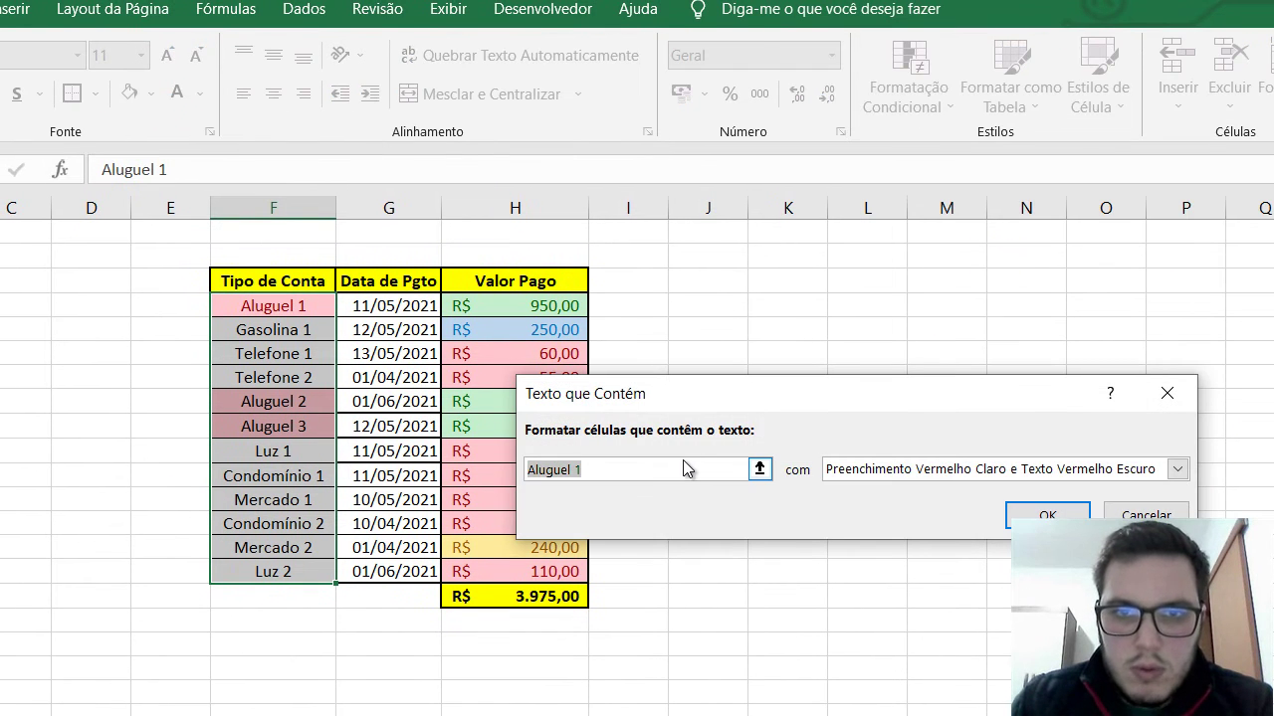
type("Telefone")
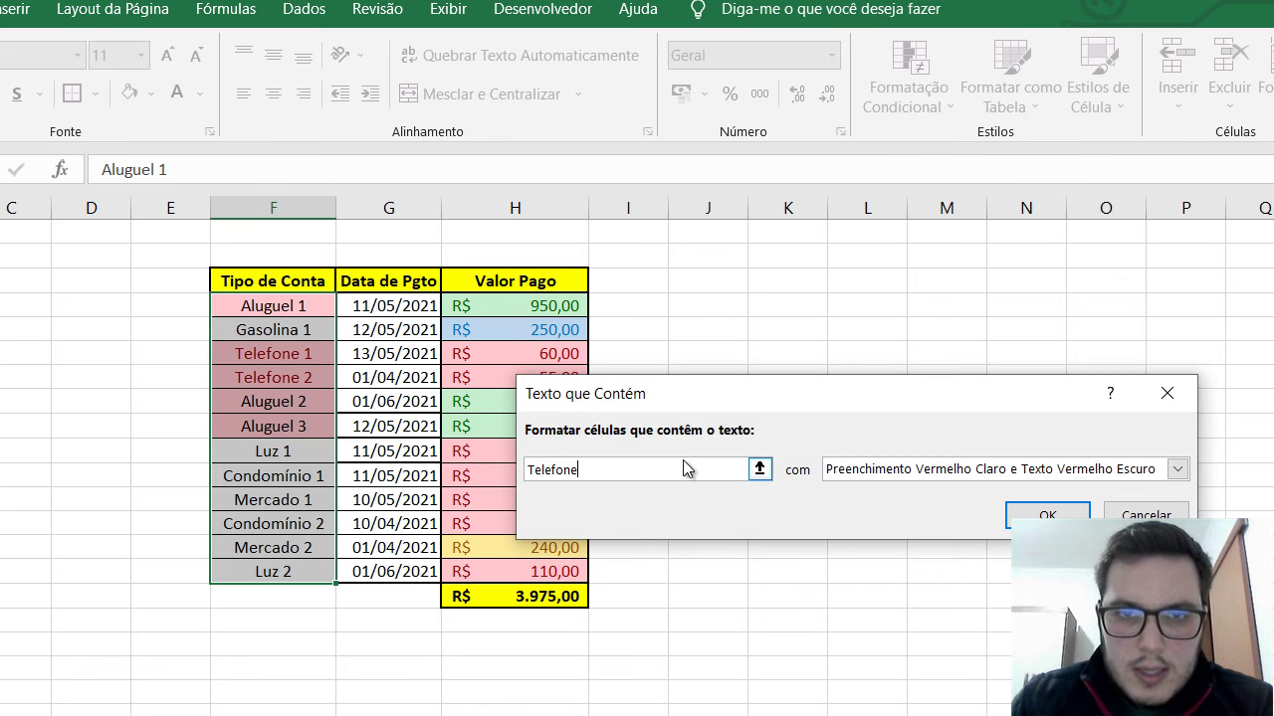
left_click(884, 472)
left_click(953, 595)
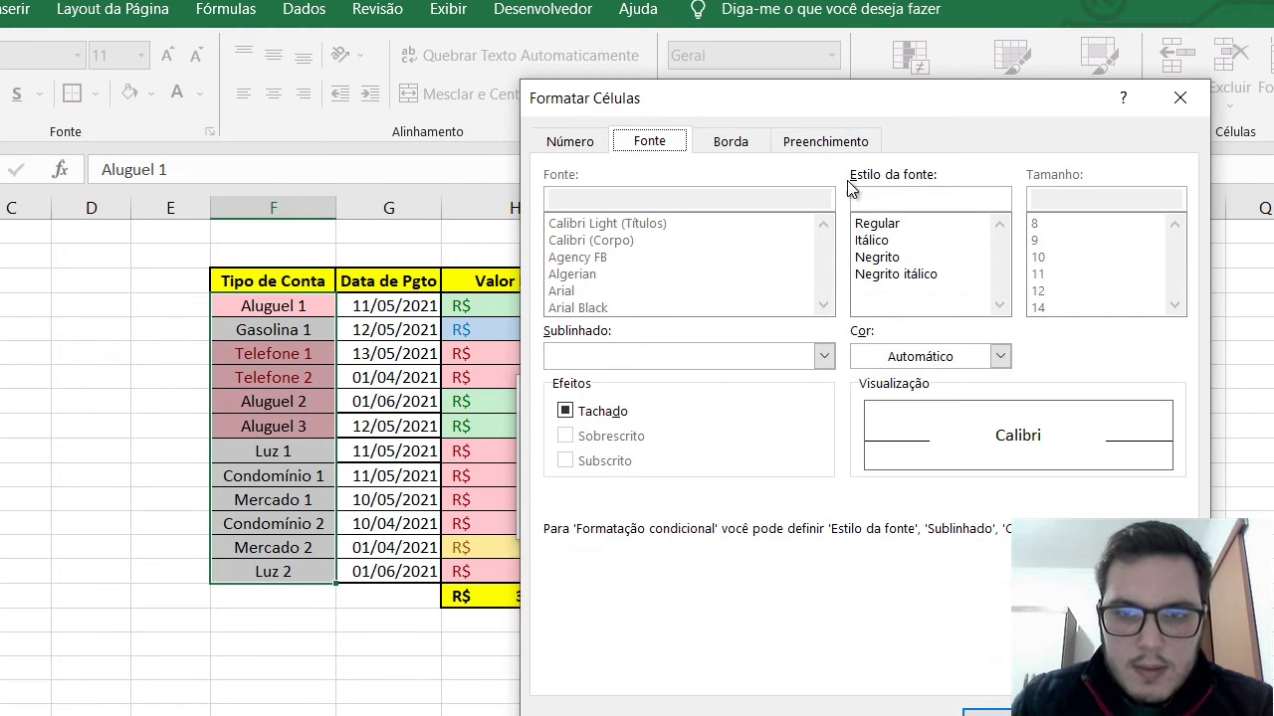
left_click(832, 144)
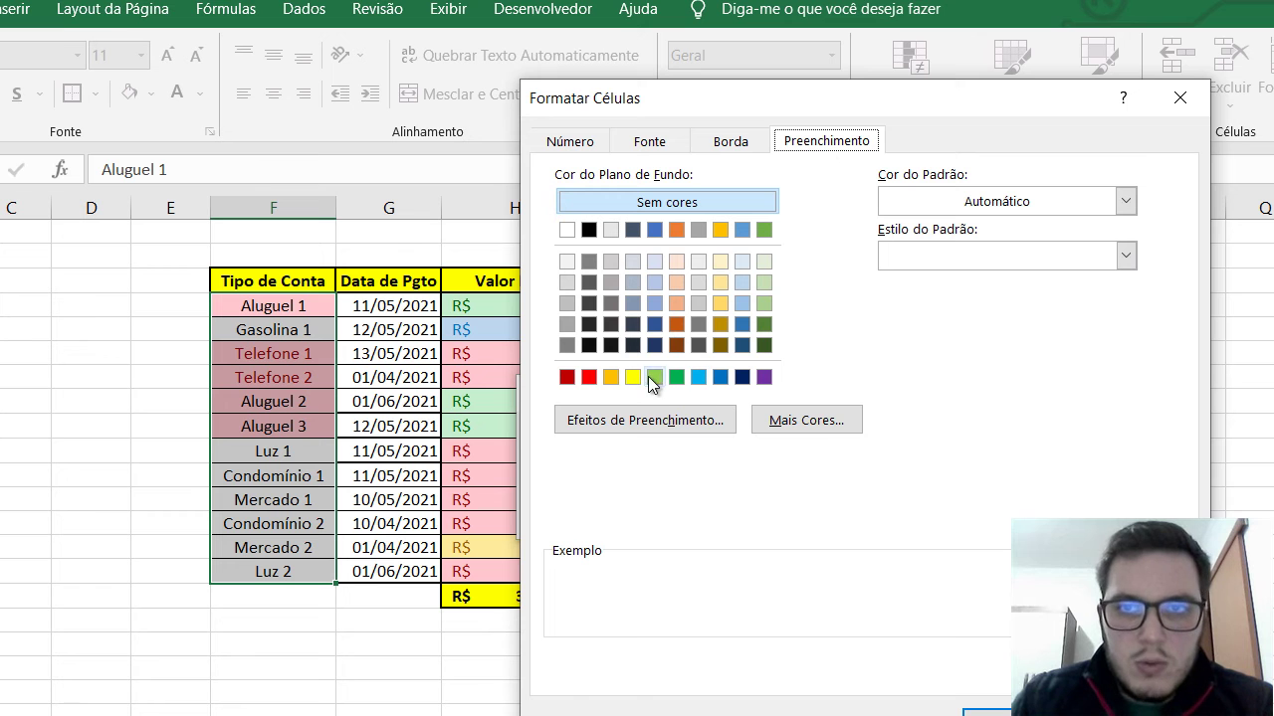
left_click(610, 377)
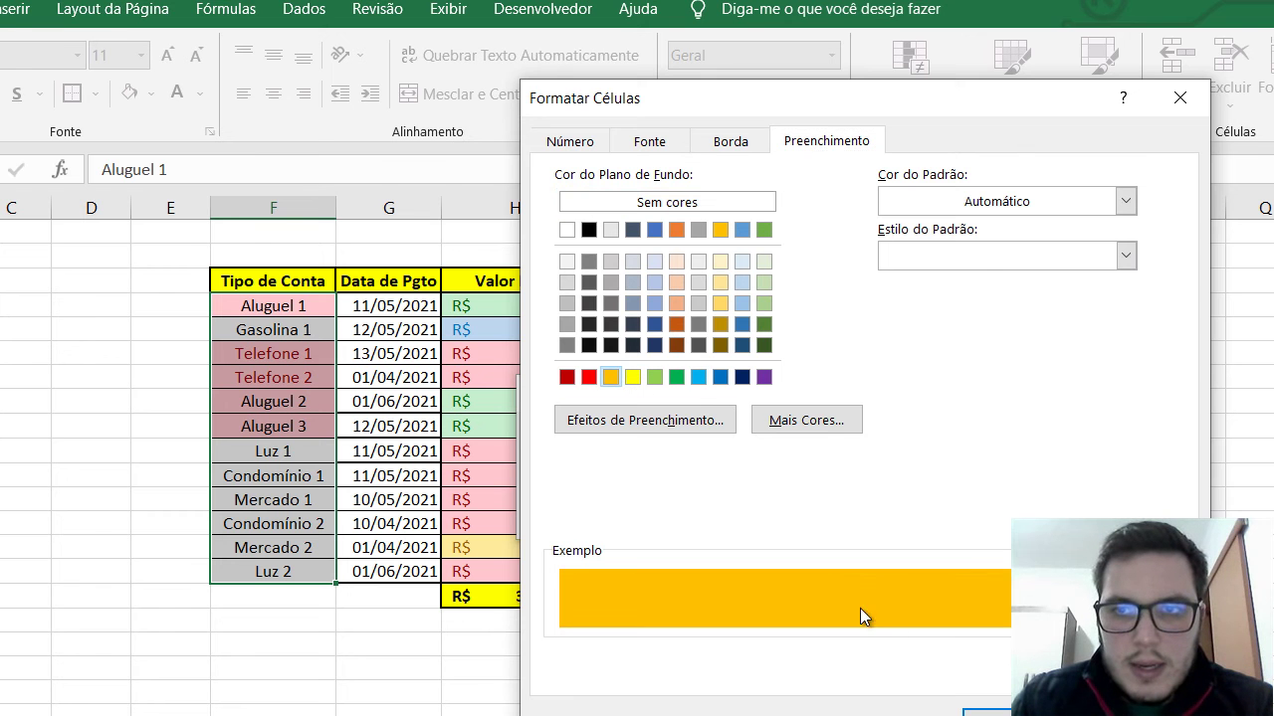
left_click(985, 713)
key("Return")
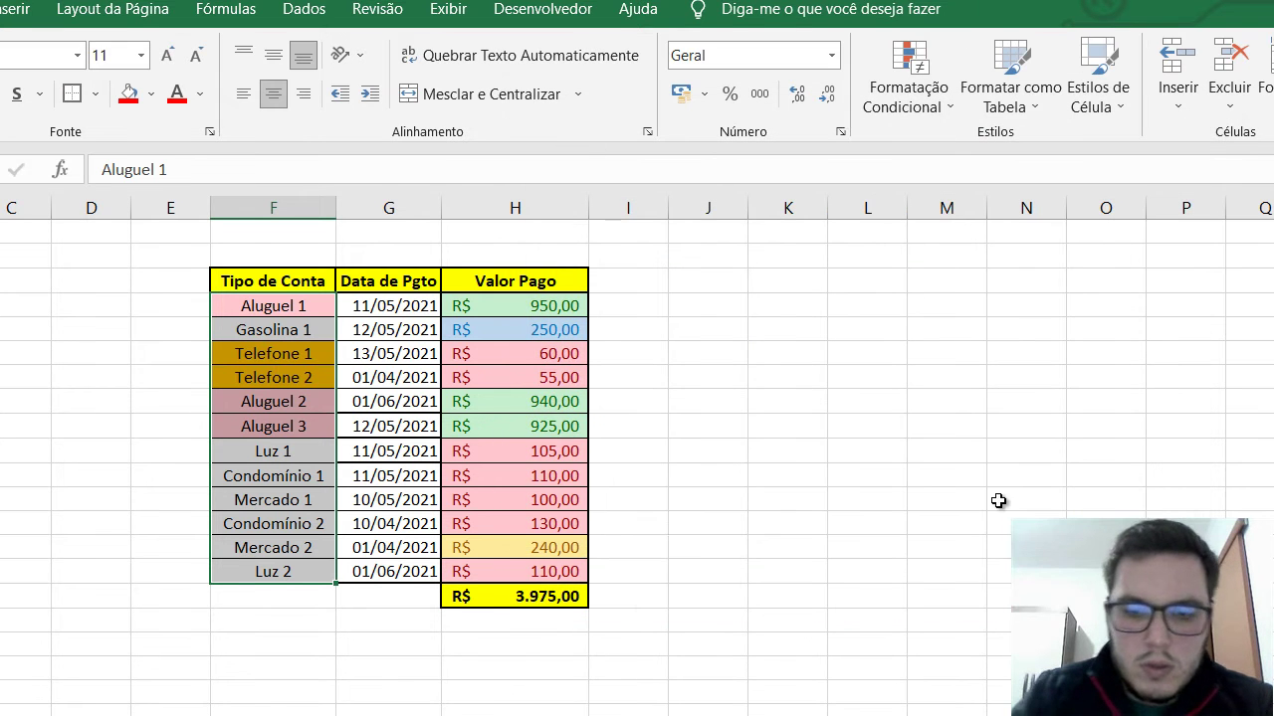
Add a "Texto que Contém" rule to F4:F15 for the text "Luz", with a custom purple fill.
left_click(933, 68)
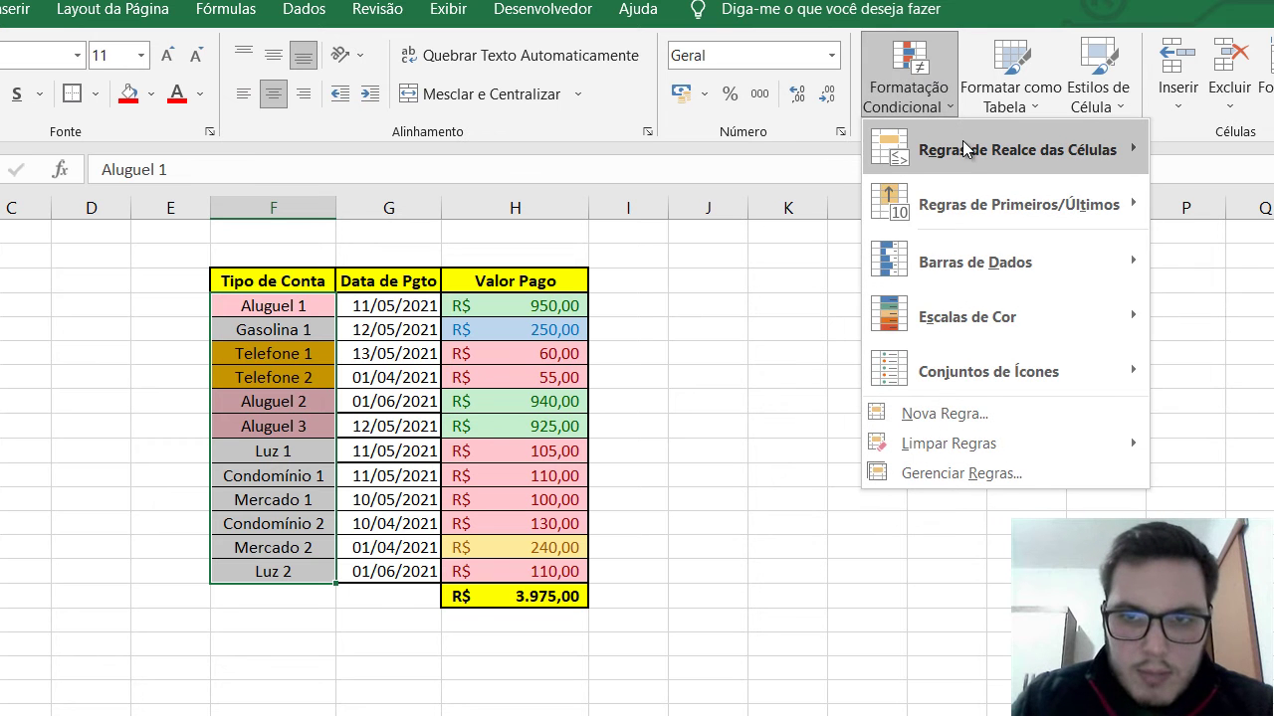
mouse_move(980, 152)
left_click(1267, 373)
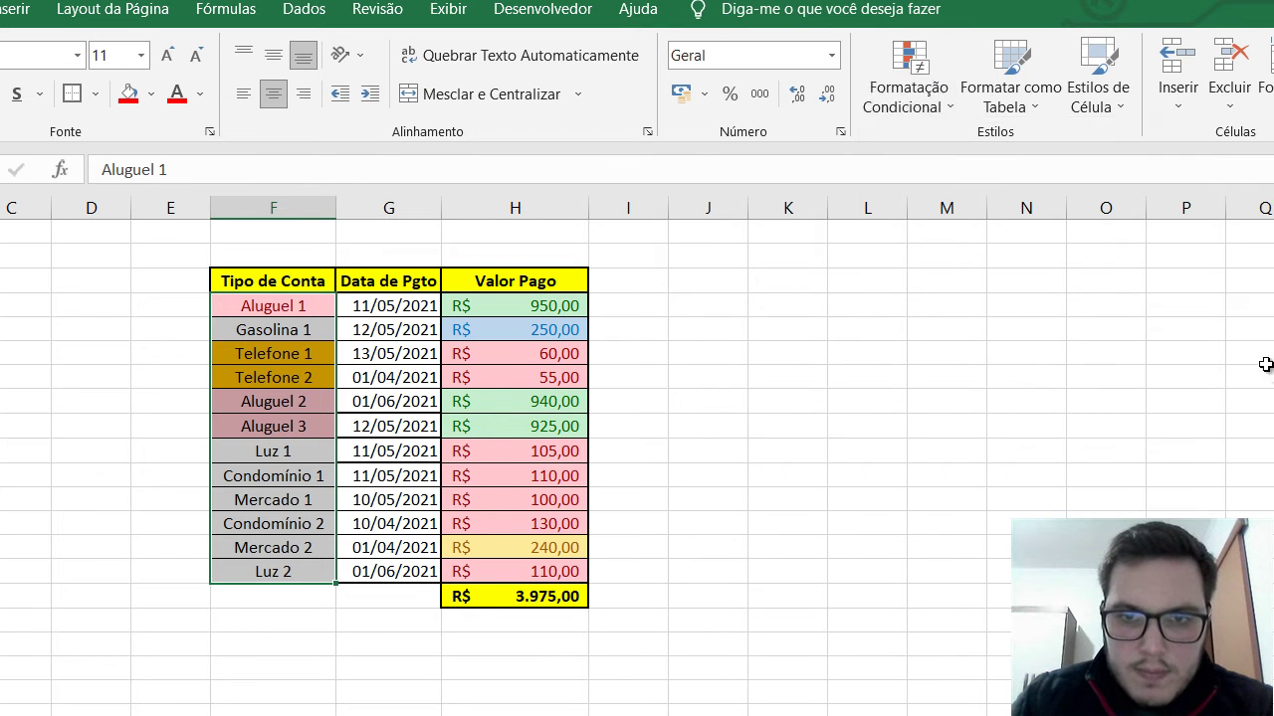
type("Luz")
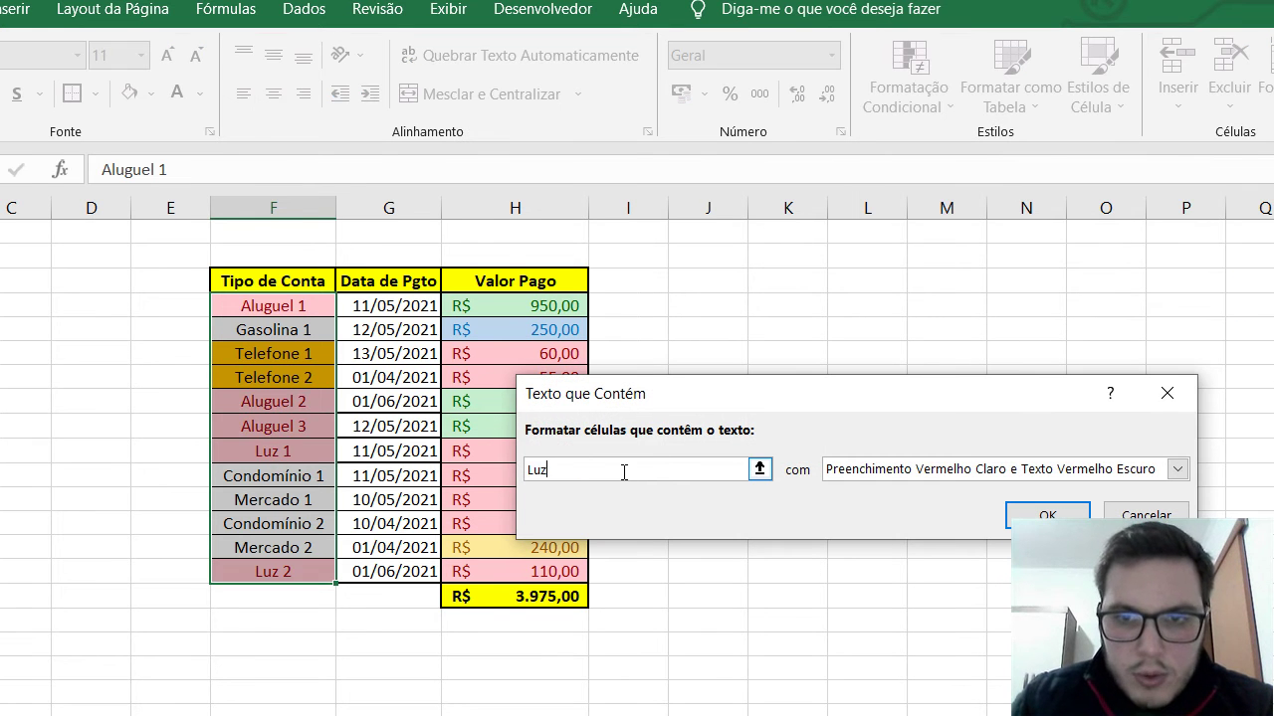
left_click(1176, 469)
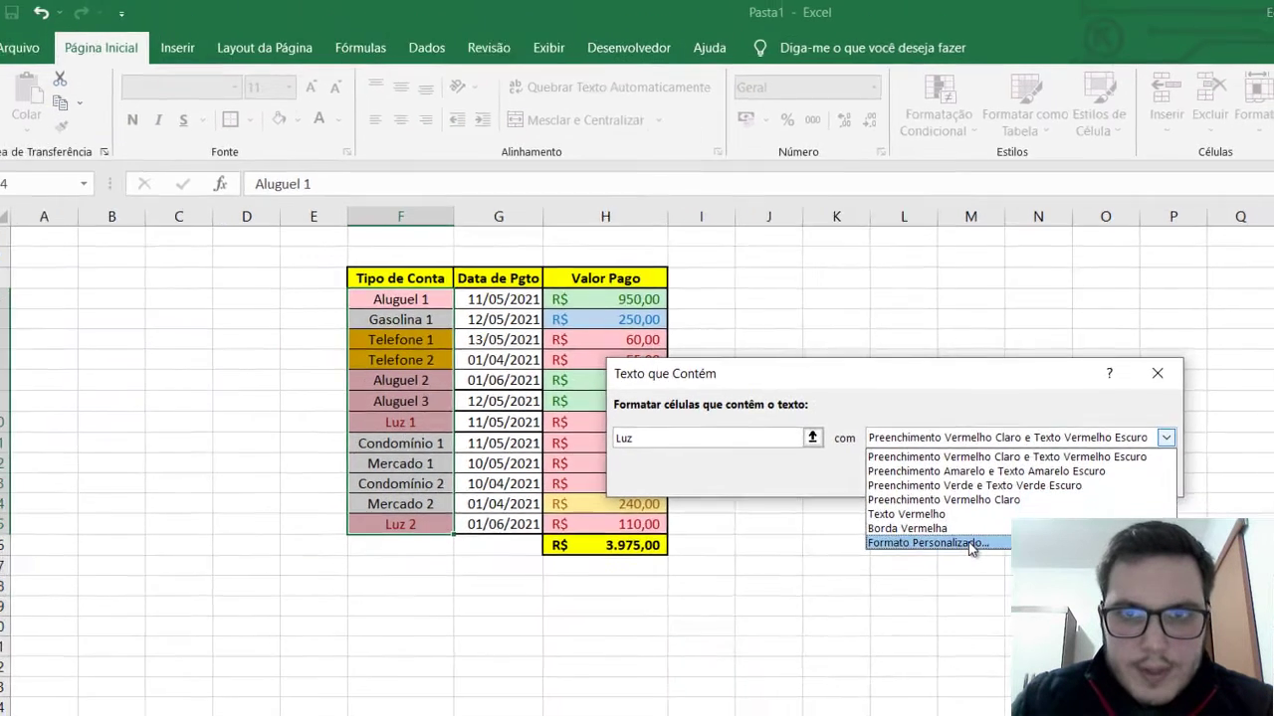
left_click(955, 592)
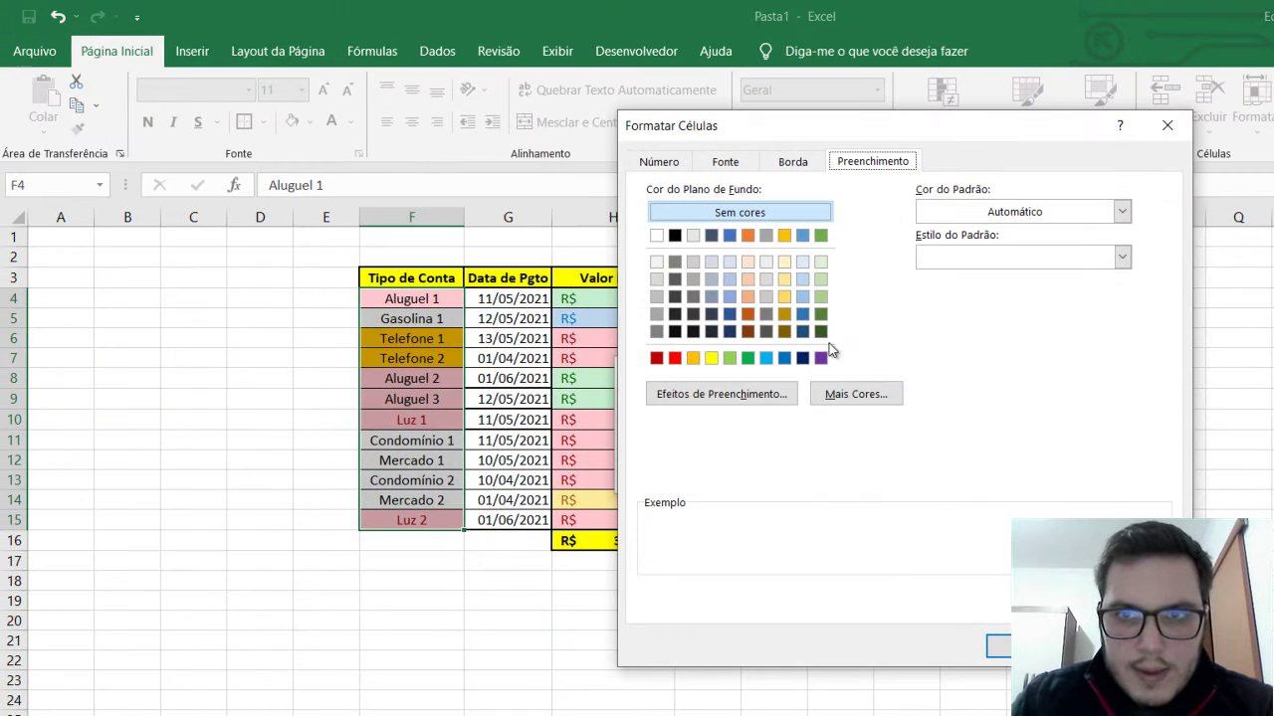
left_click(820, 358)
left_click(998, 647)
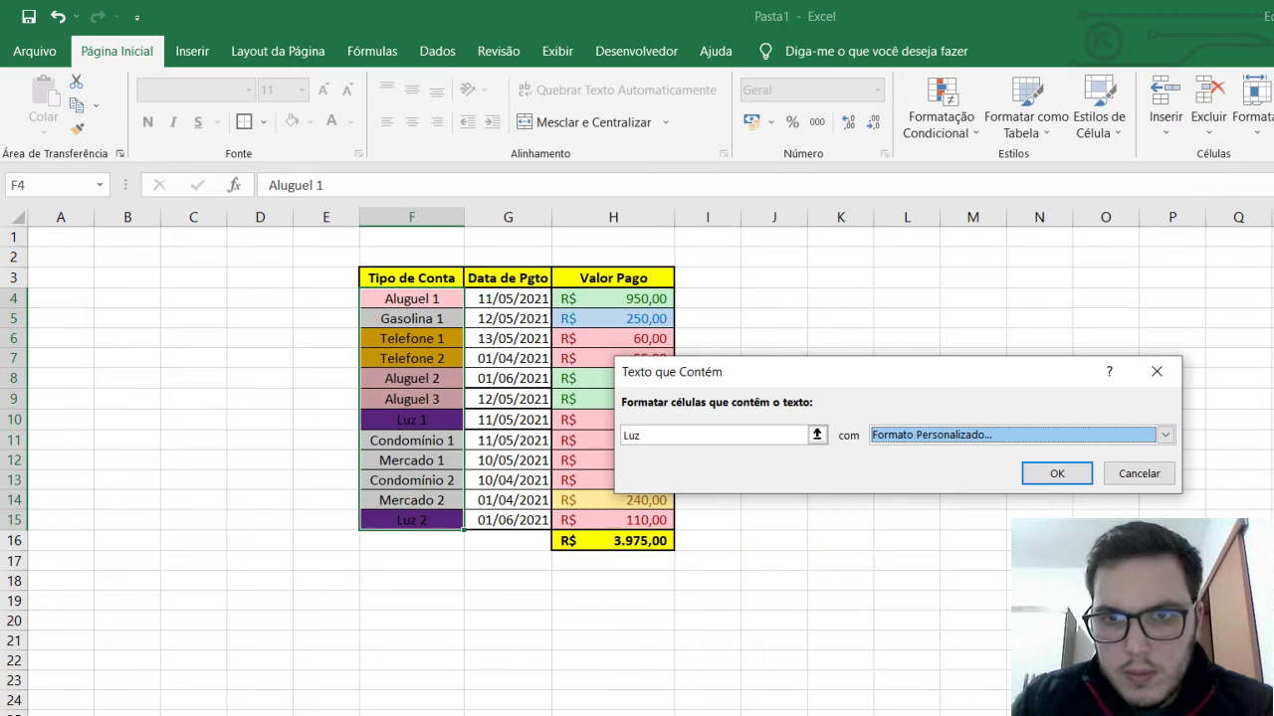
left_click(1055, 474)
Add a "Texto que Contém" rule to F4:F15 for the text "Condomínio", with a custom red fill.
left_click(942, 115)
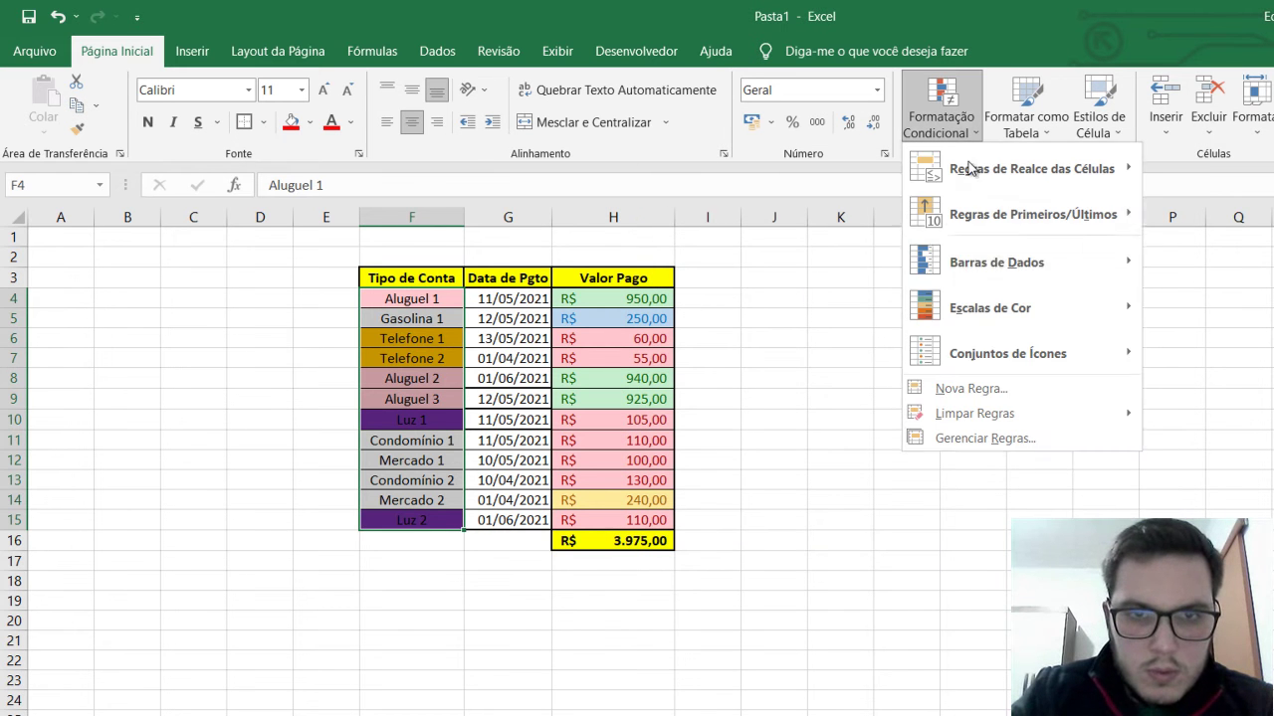
mouse_move(1115, 169)
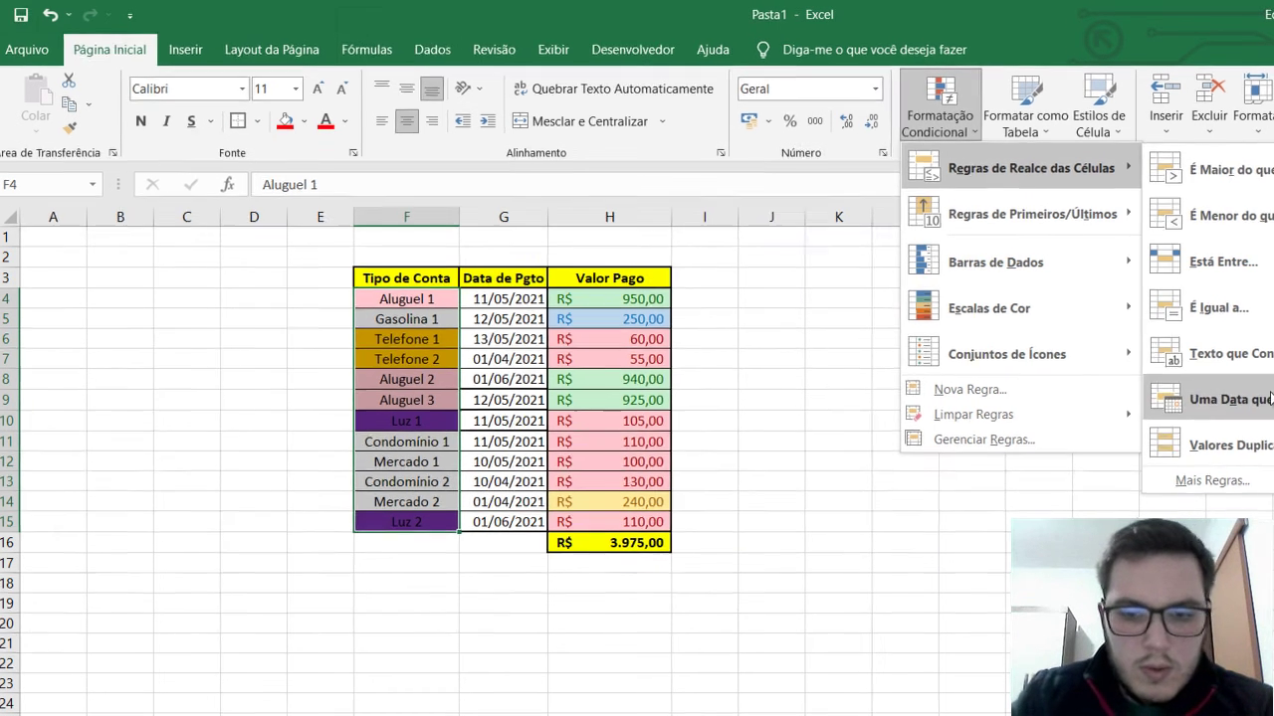
left_click(1226, 352)
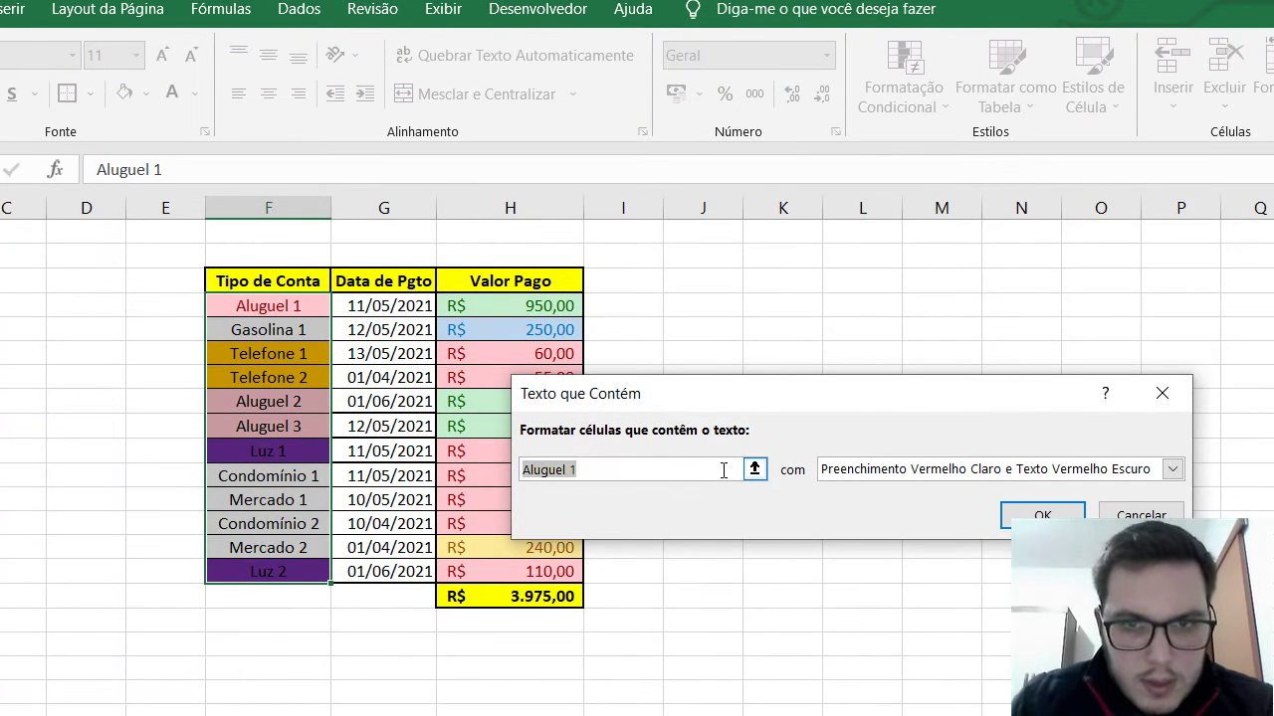
type("Condomin")
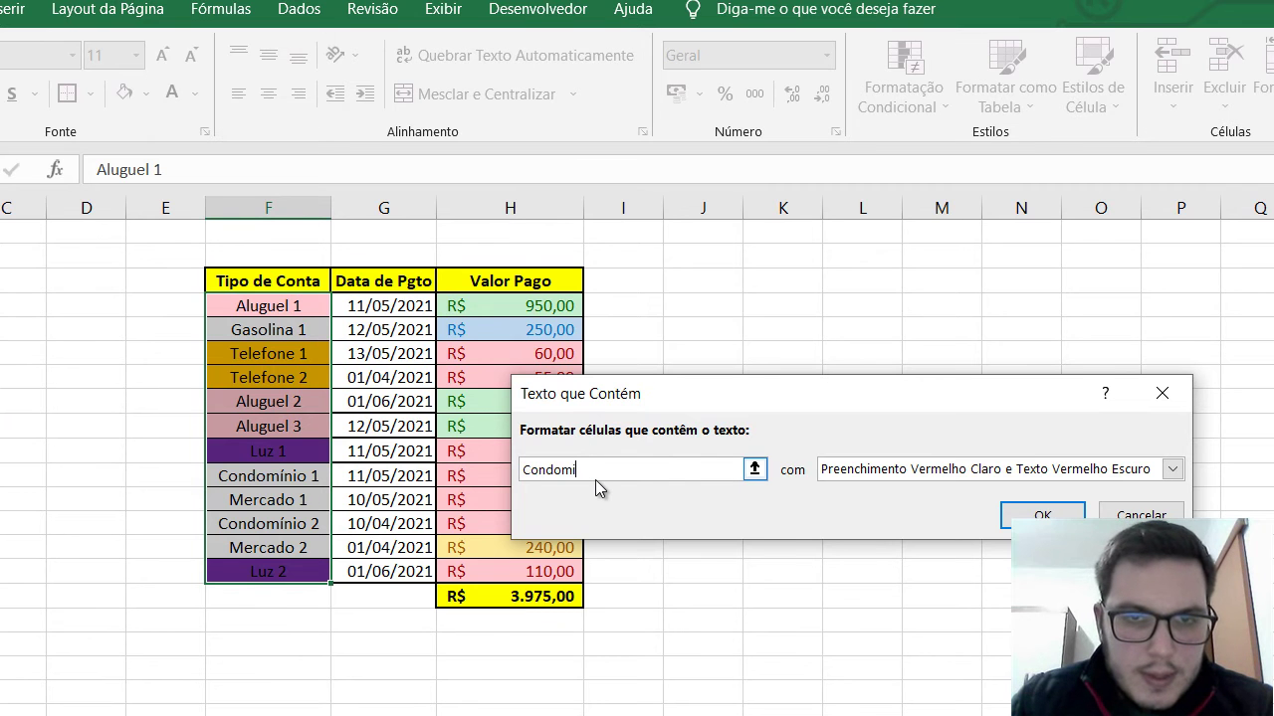
key("BackSpace")
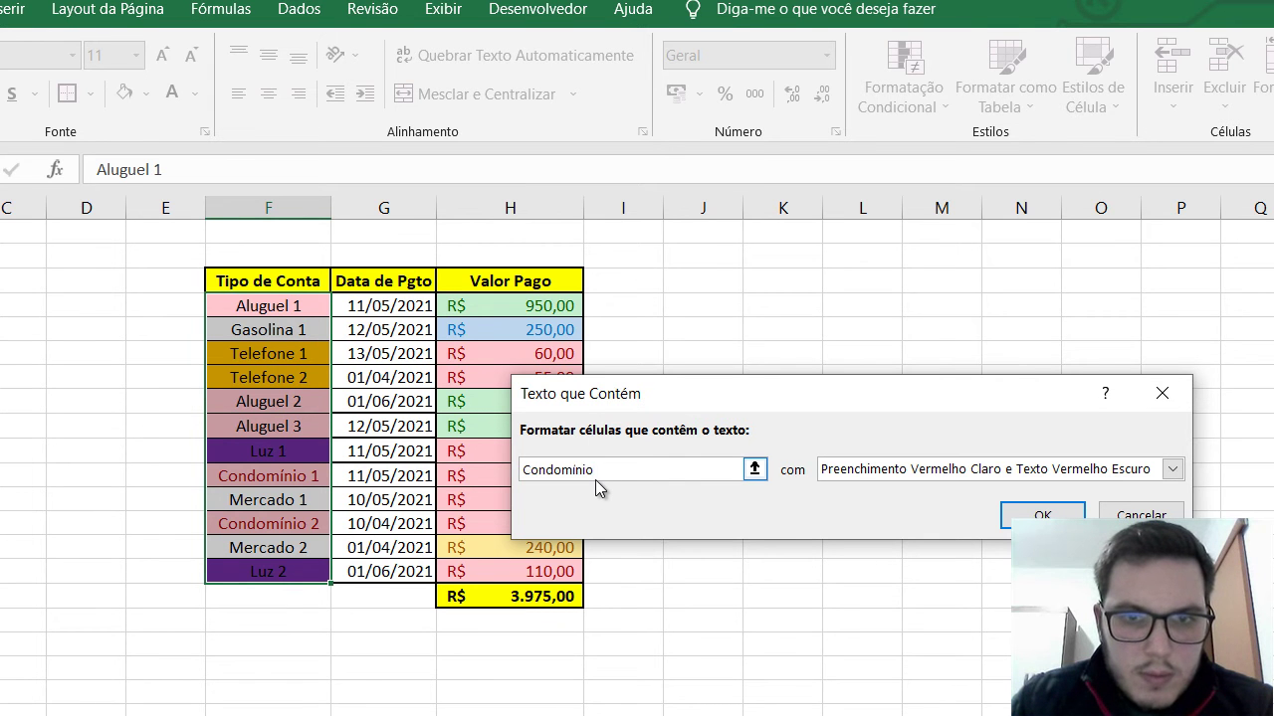
left_click(844, 472)
left_click(885, 594)
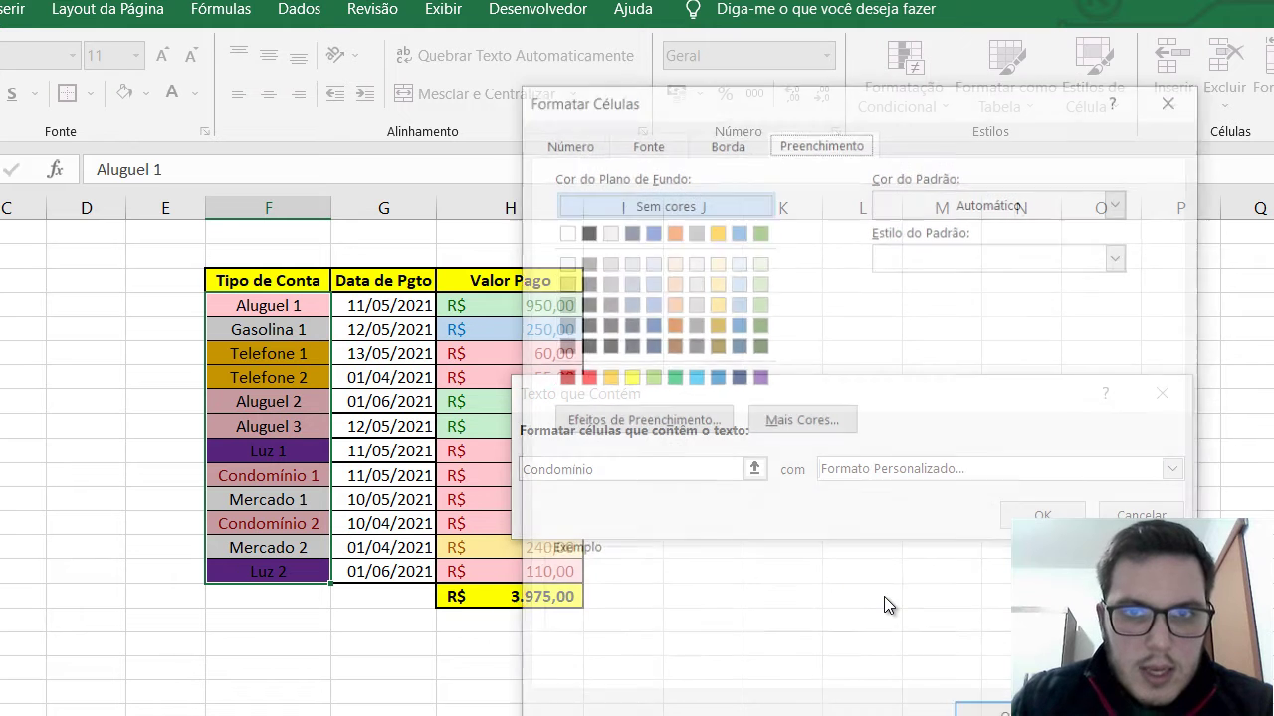
left_click(584, 381)
left_click(983, 669)
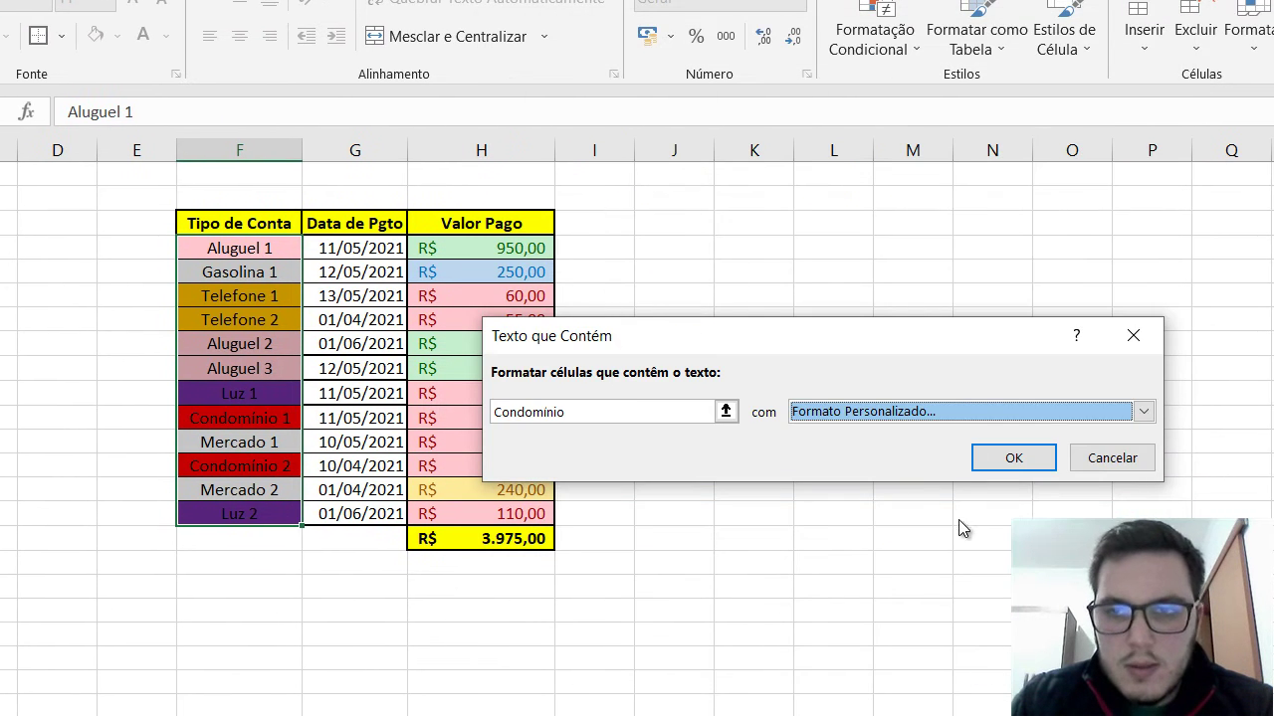
left_click(1005, 459)
Add a "Texto que Contém" rule to F4:F15 for the text "Mercado", with the preset format "Preenchimento Vermelho Claro".
left_click(861, 47)
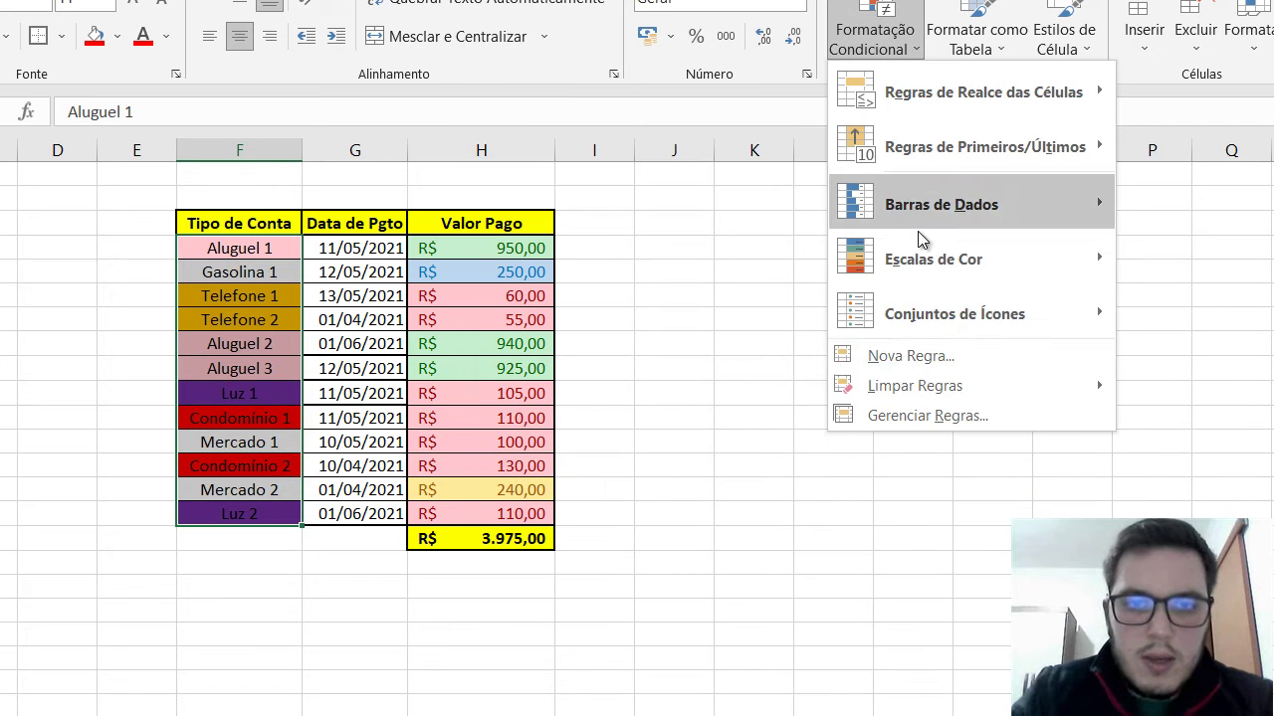
mouse_move(976, 105)
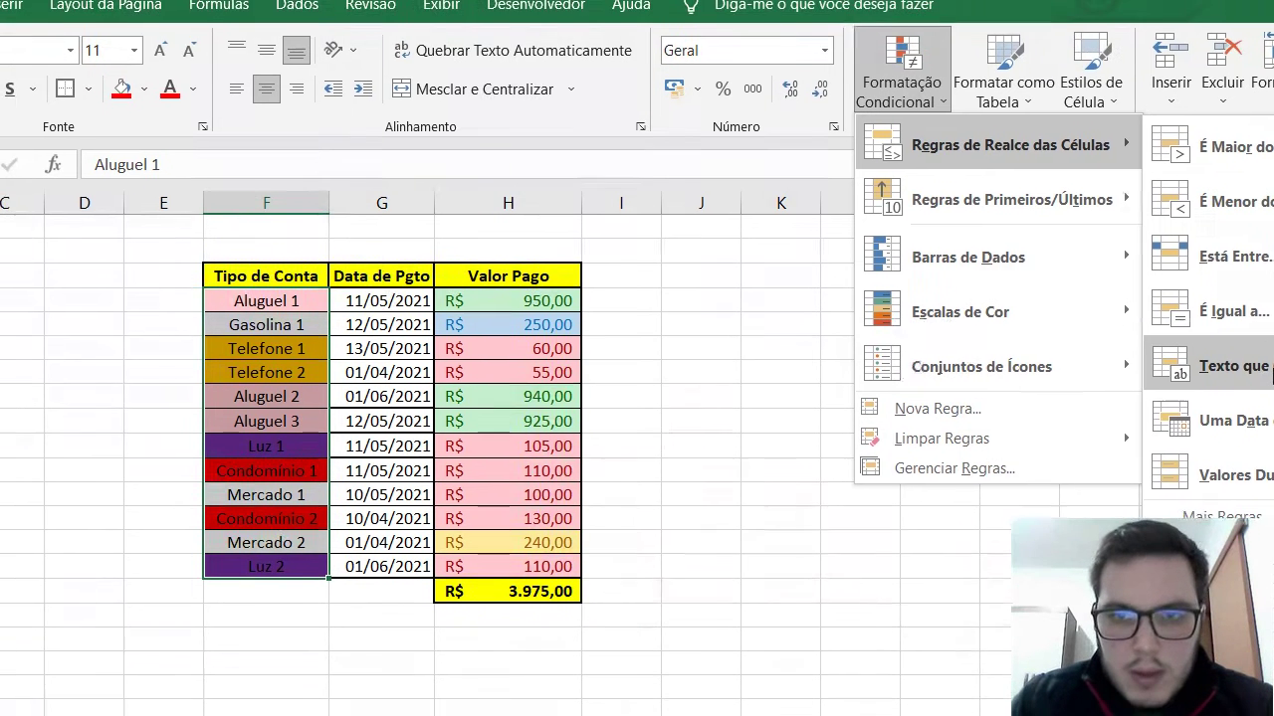
left_click(1214, 310)
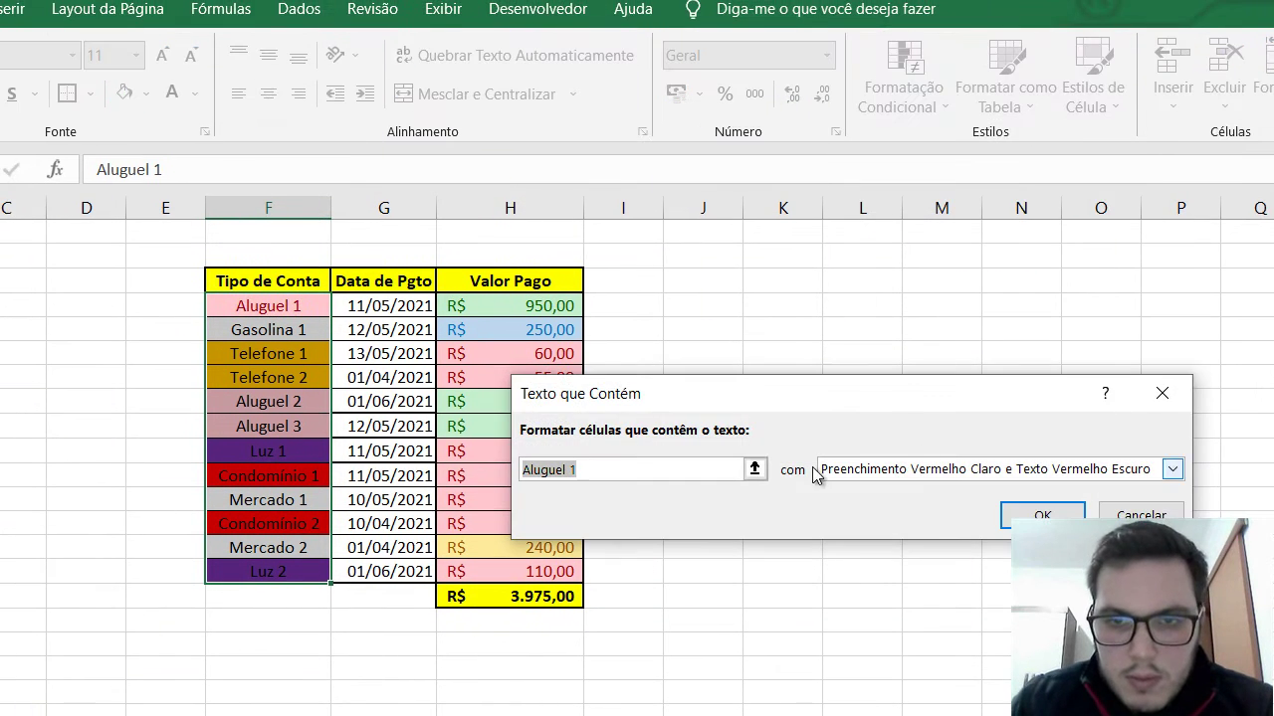
type("Mercado")
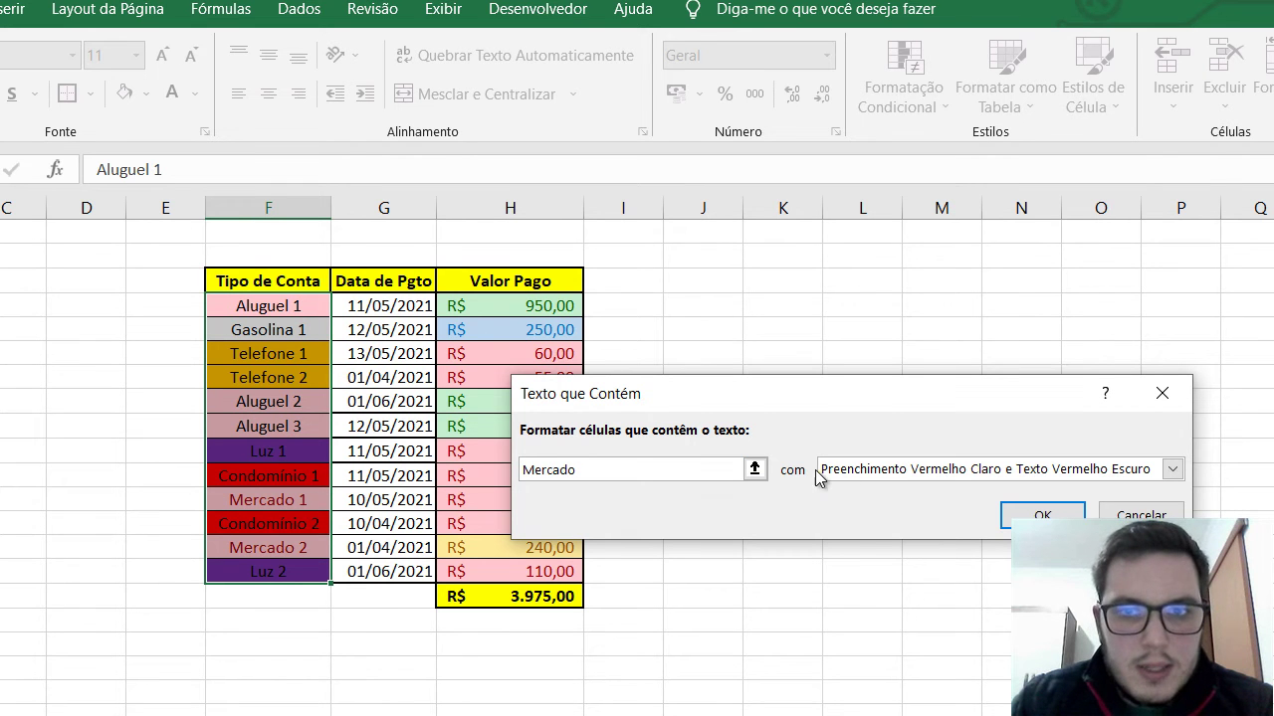
left_click(866, 471)
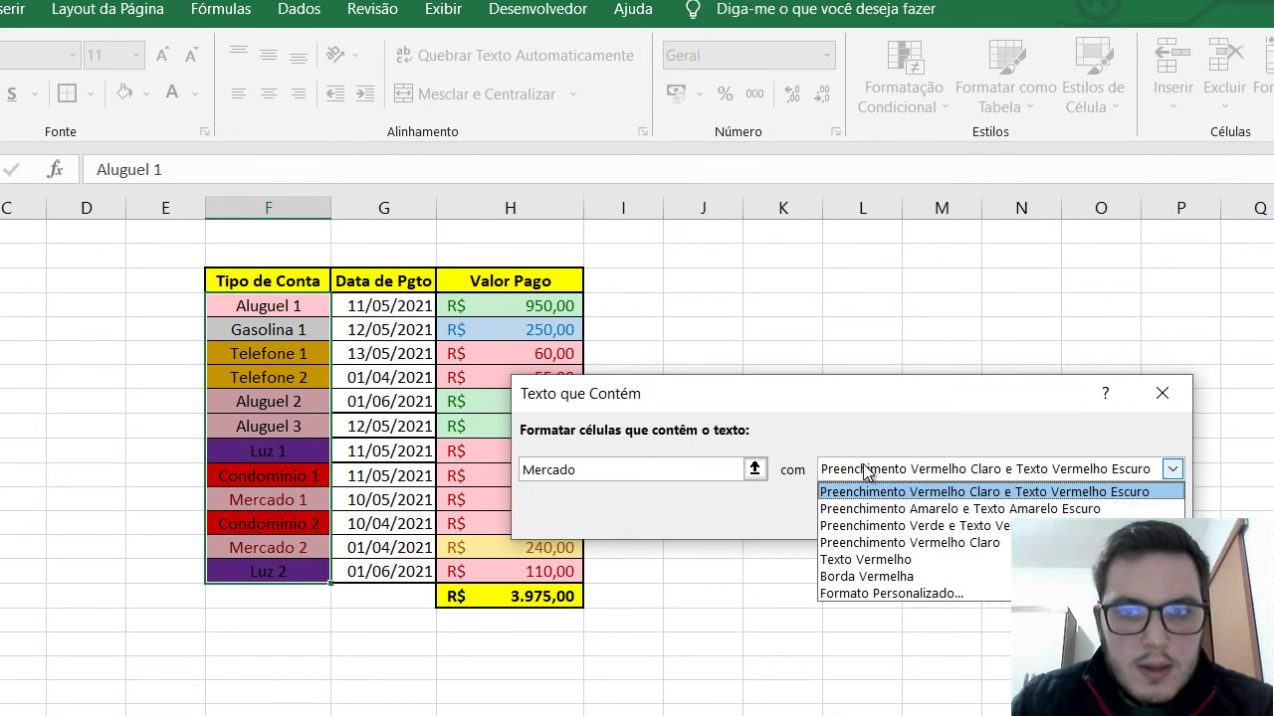
left_click(906, 543)
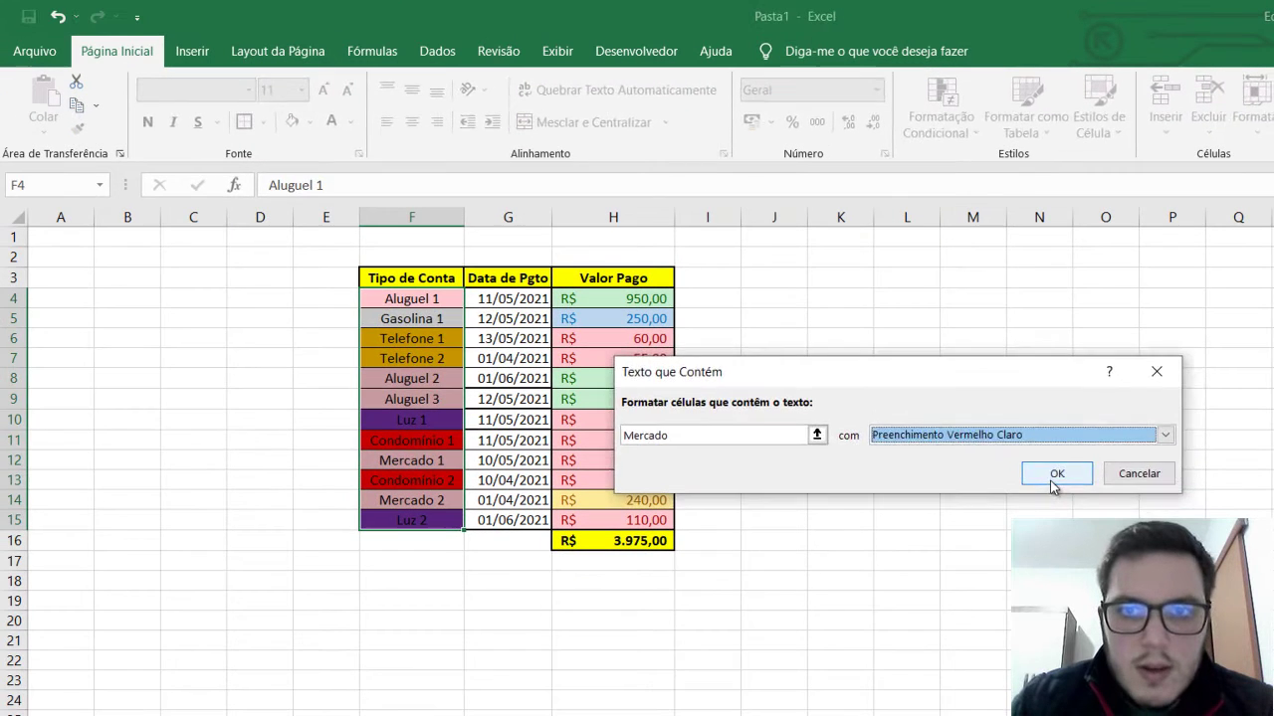
left_click(1051, 498)
left_click(814, 513)
Edit the existing "Mercado" conditional formatting rule on F4:F15 to use a light green fill, and apply the change.
left_click_drag(428, 519, 433, 300)
left_click(925, 124)
left_click(976, 437)
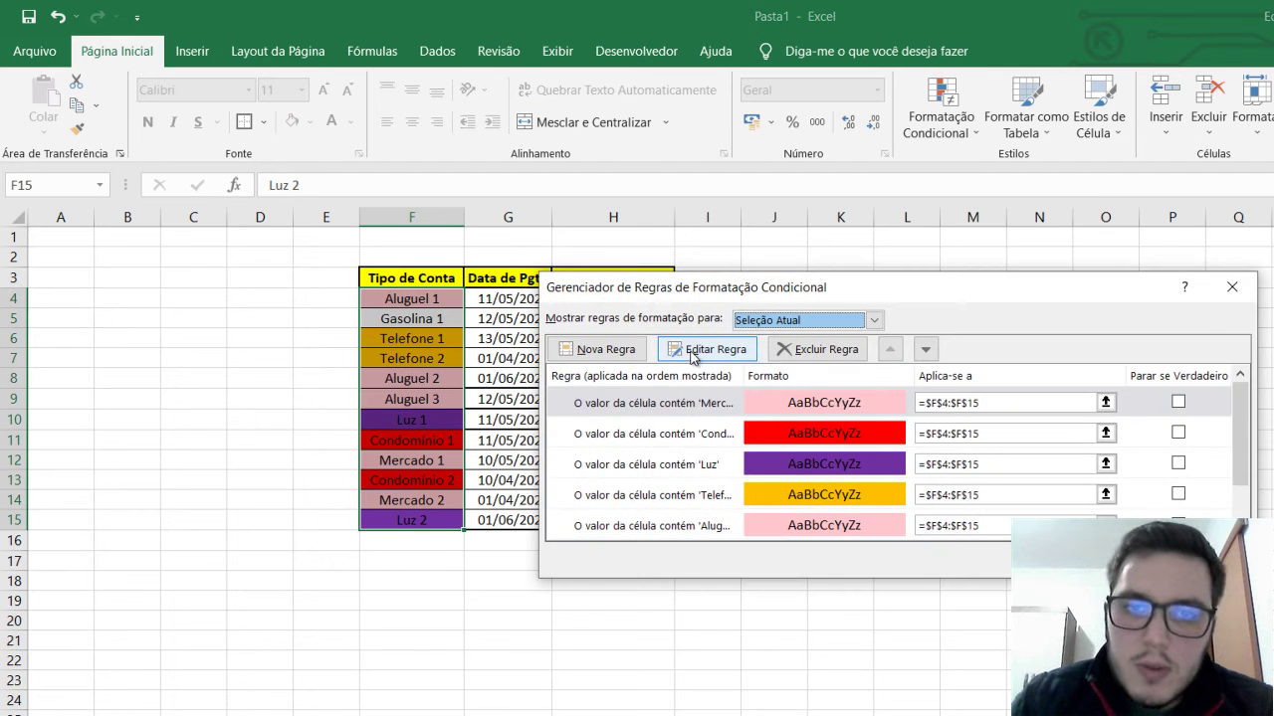
double_click(685, 403)
left_click(985, 553)
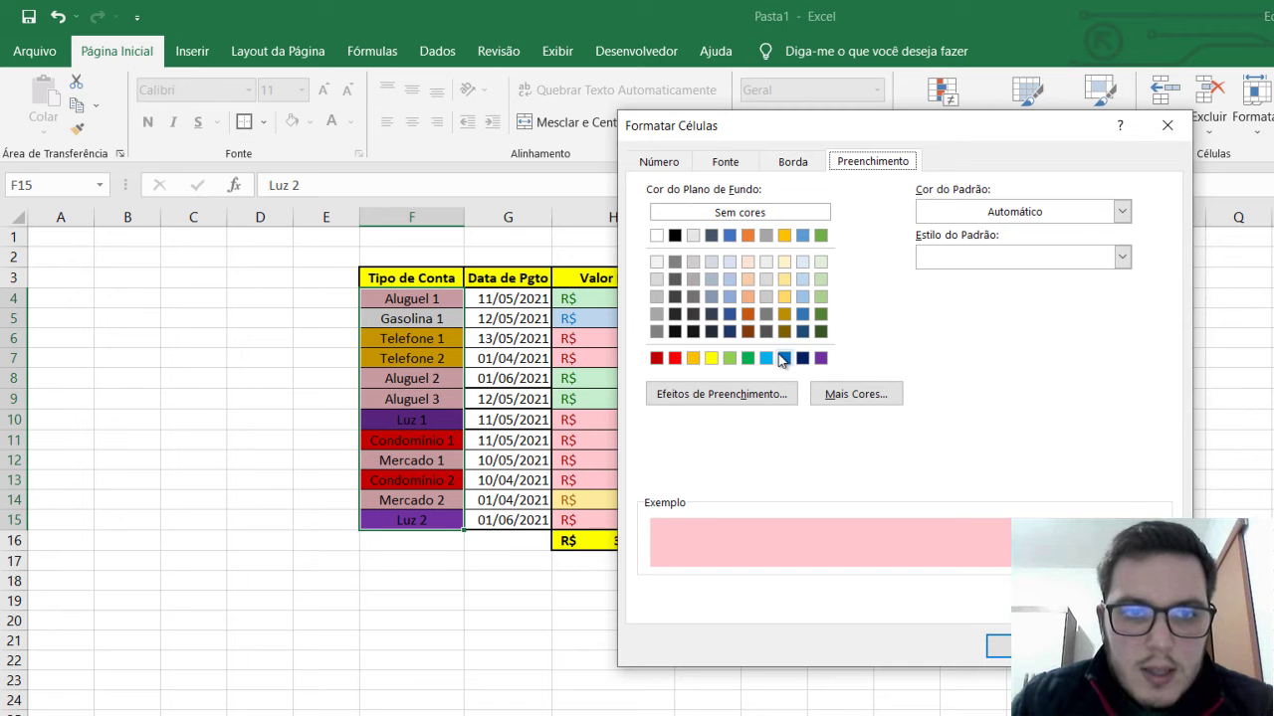
left_click(730, 358)
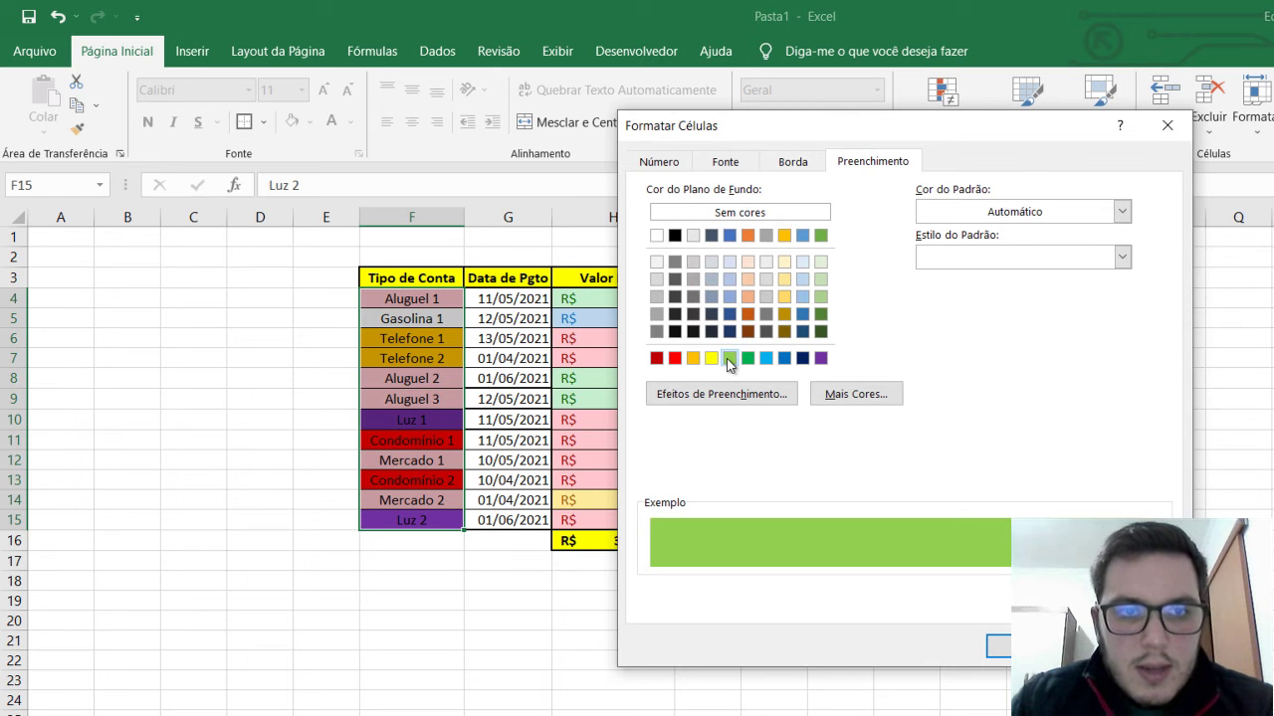
key("Return")
key("Return")
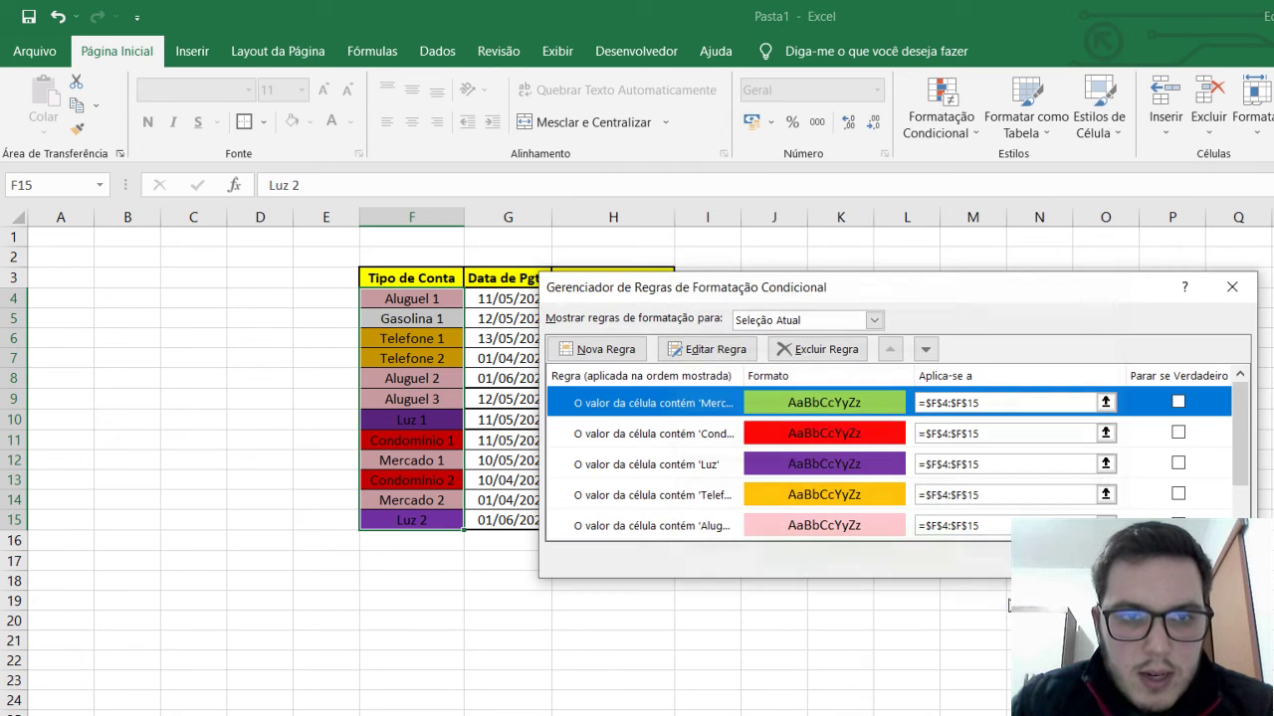
key("Return")
left_click(720, 562)
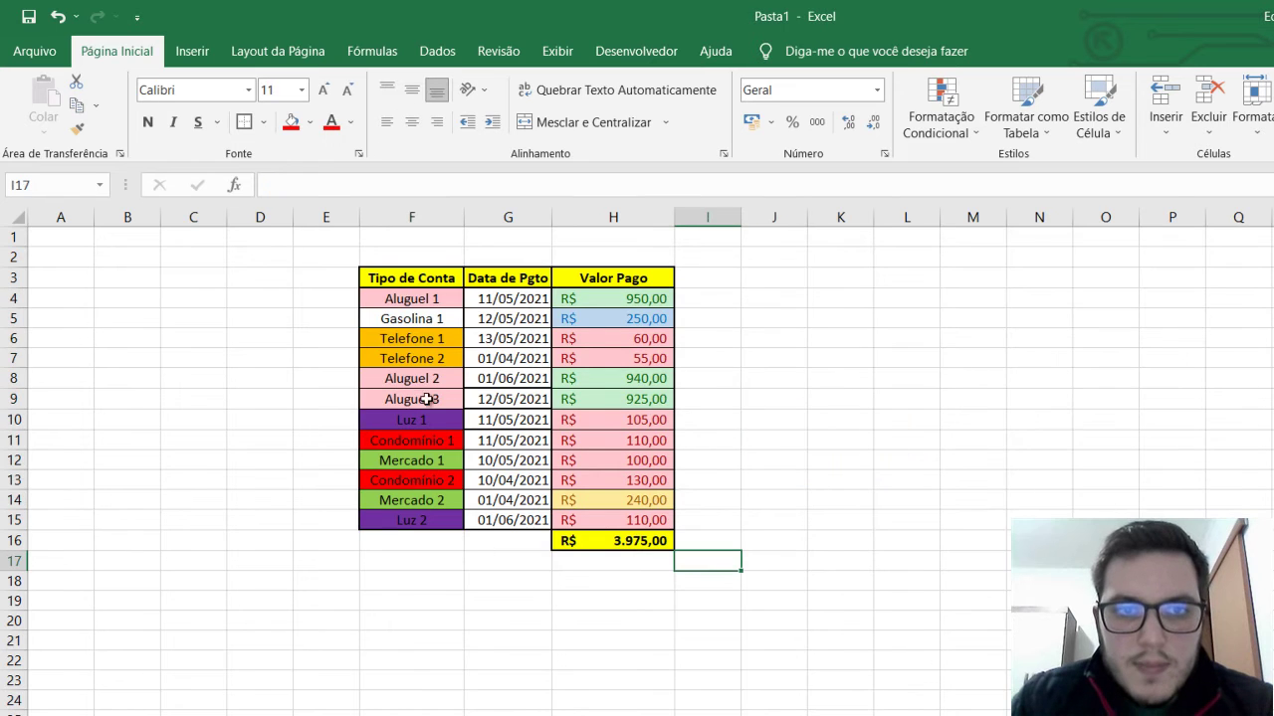
Add a "Texto que Contém" rule to F4:F15 for the text "Gasolina", with a custom yellow fill.
left_click(442, 319)
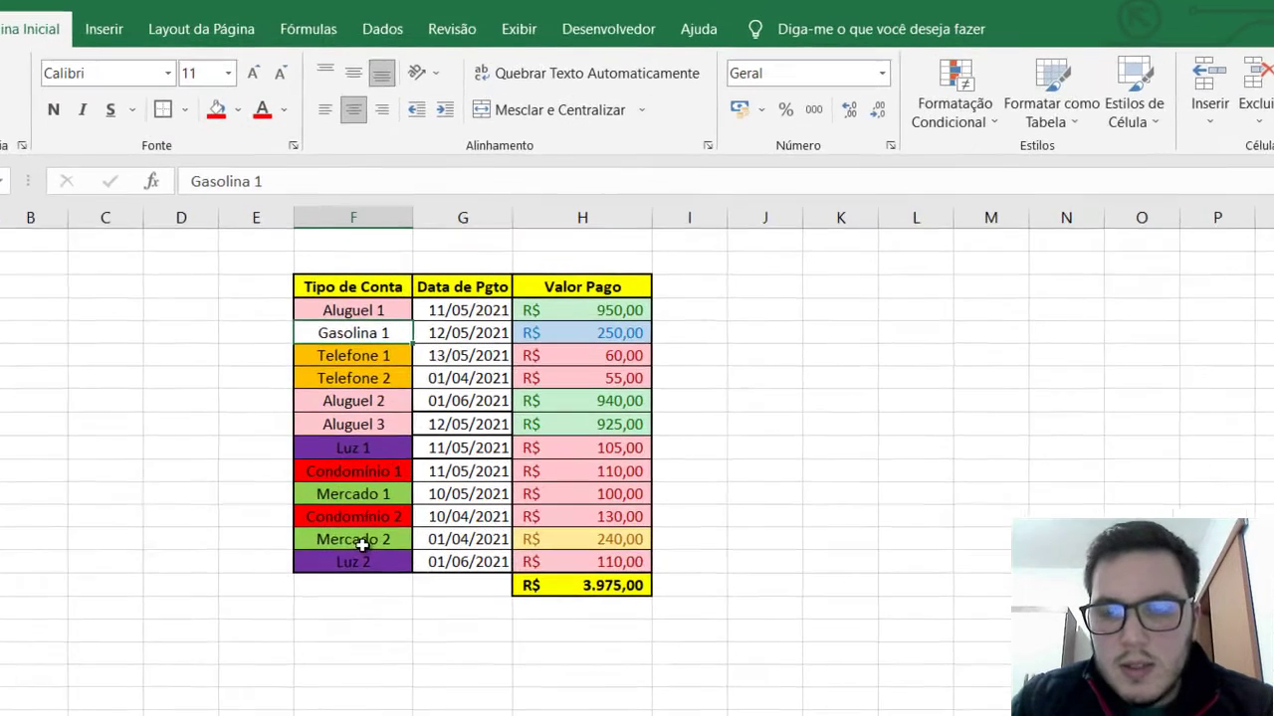
left_click_drag(411, 521, 428, 306)
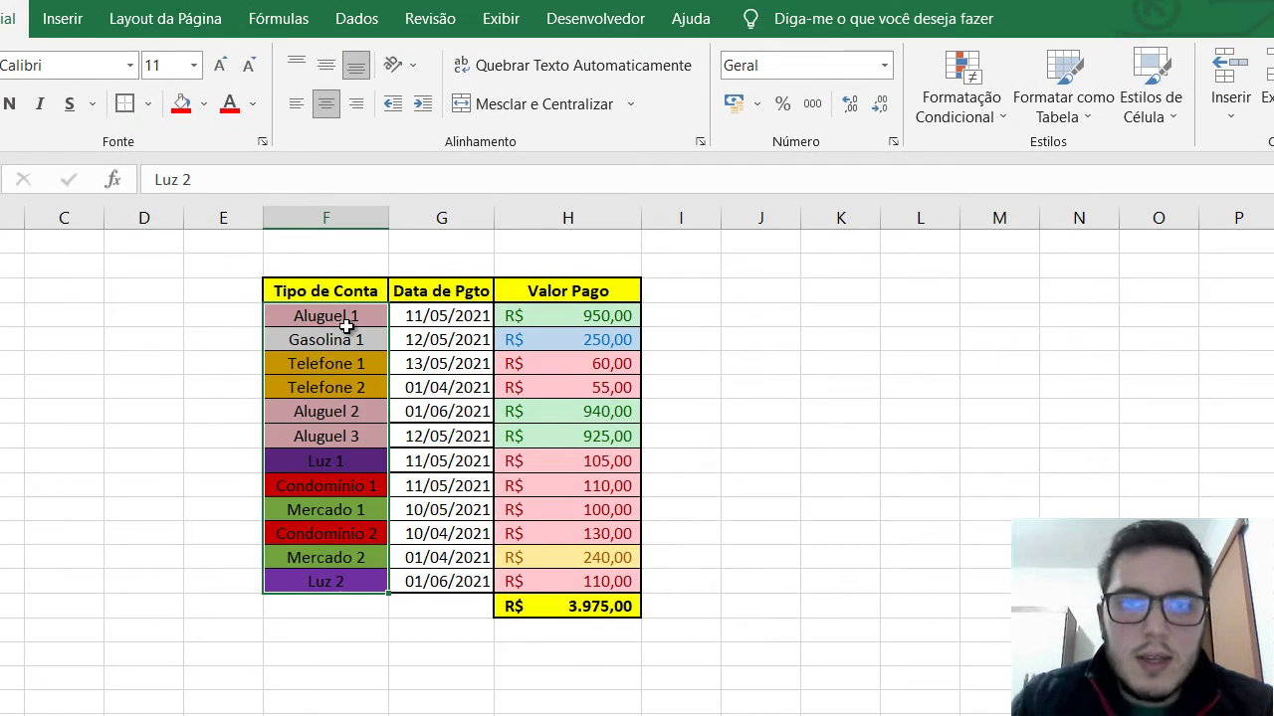
left_click(980, 84)
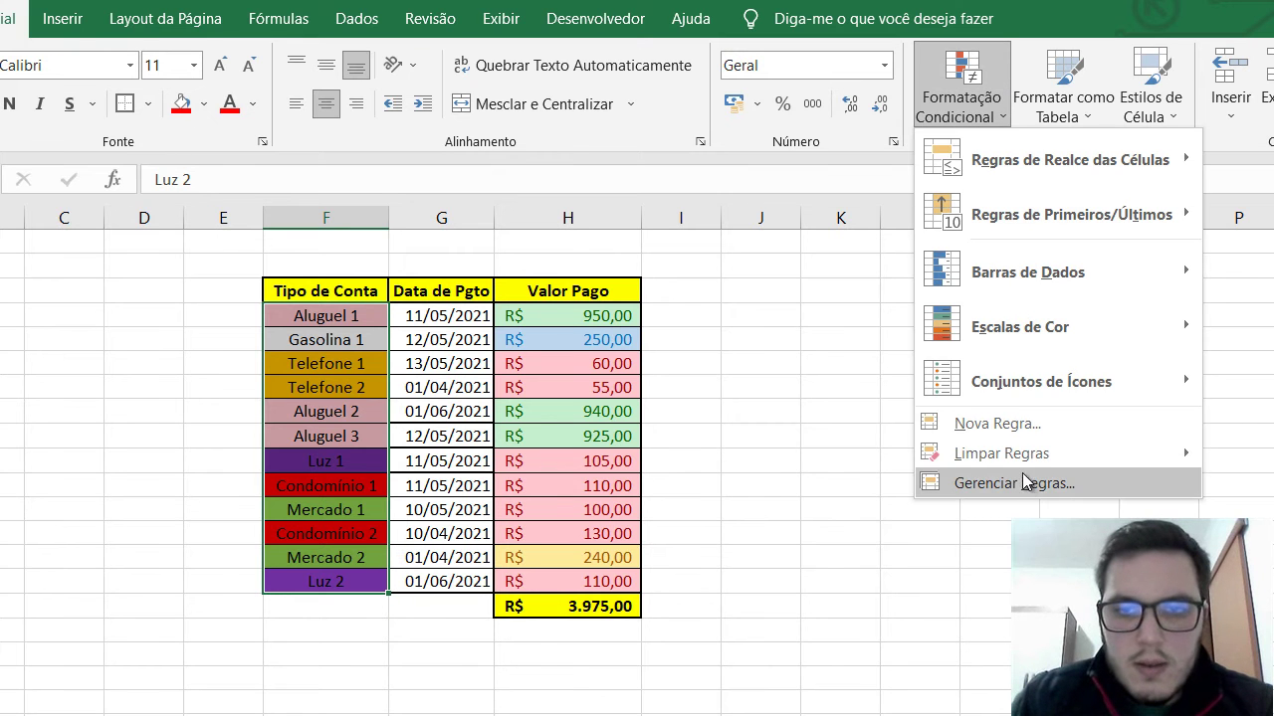
mouse_move(1086, 156)
left_click(1239, 382)
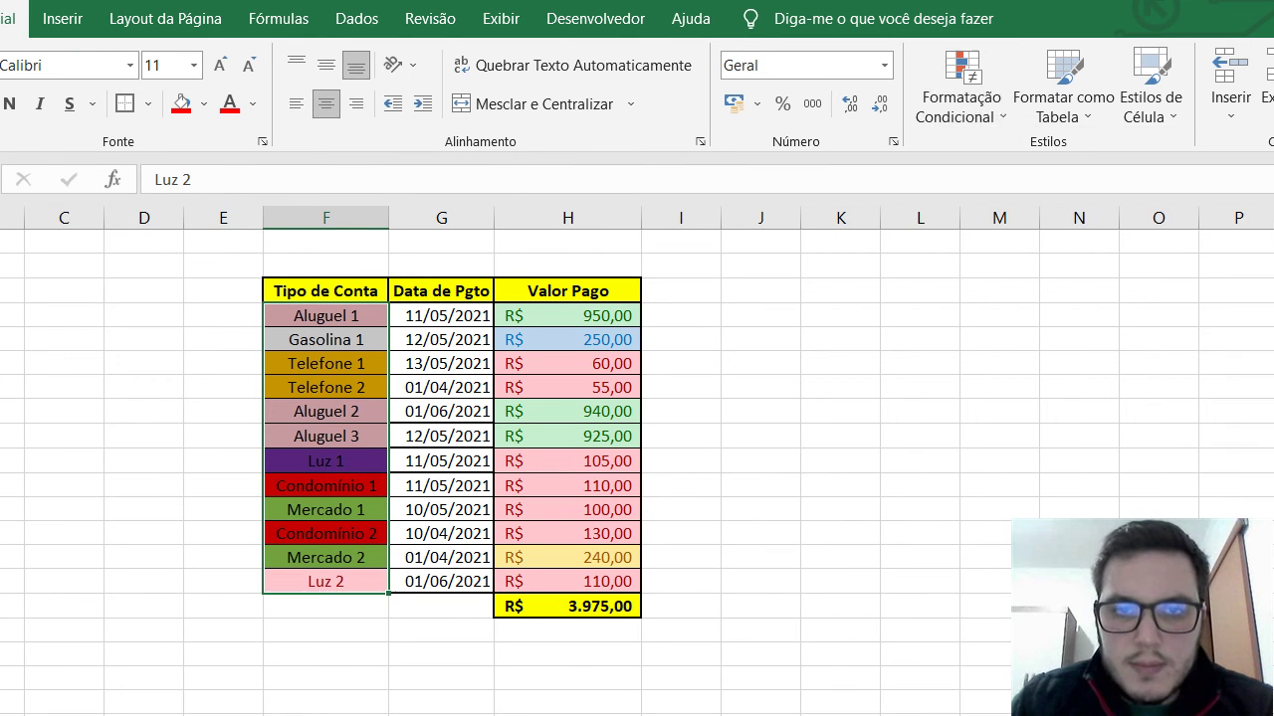
type("Gasolina")
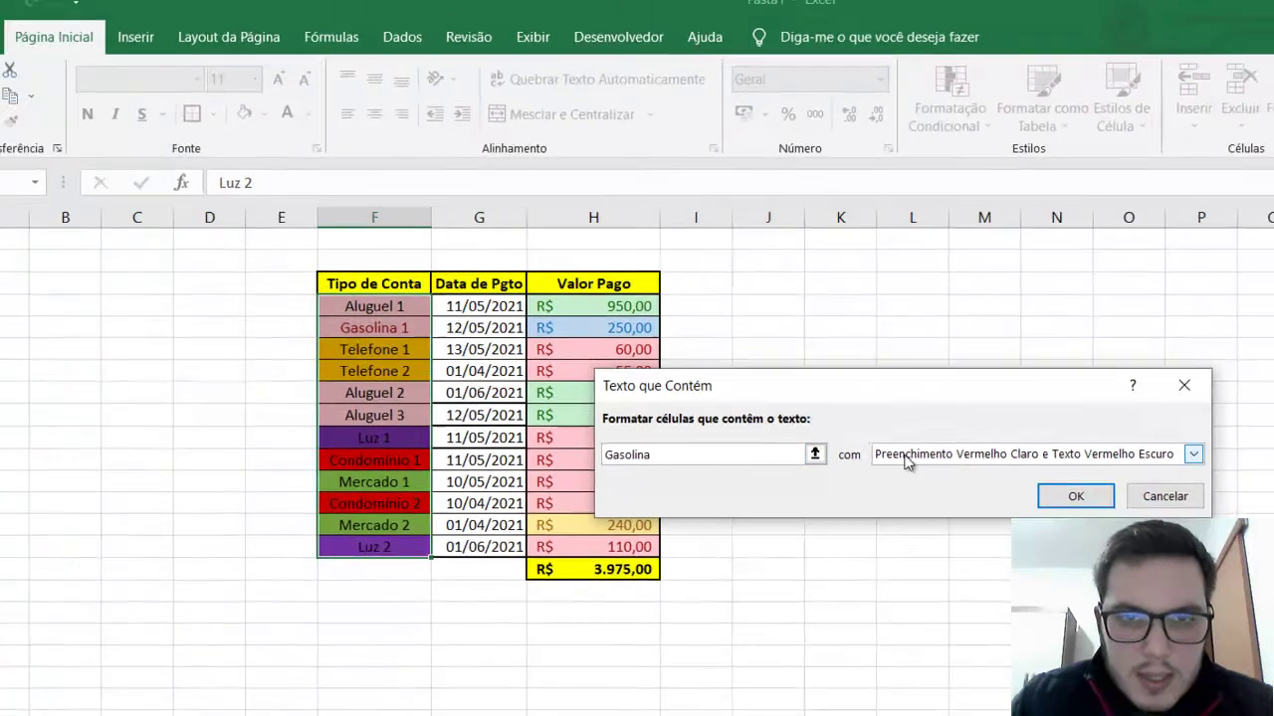
left_click(906, 456)
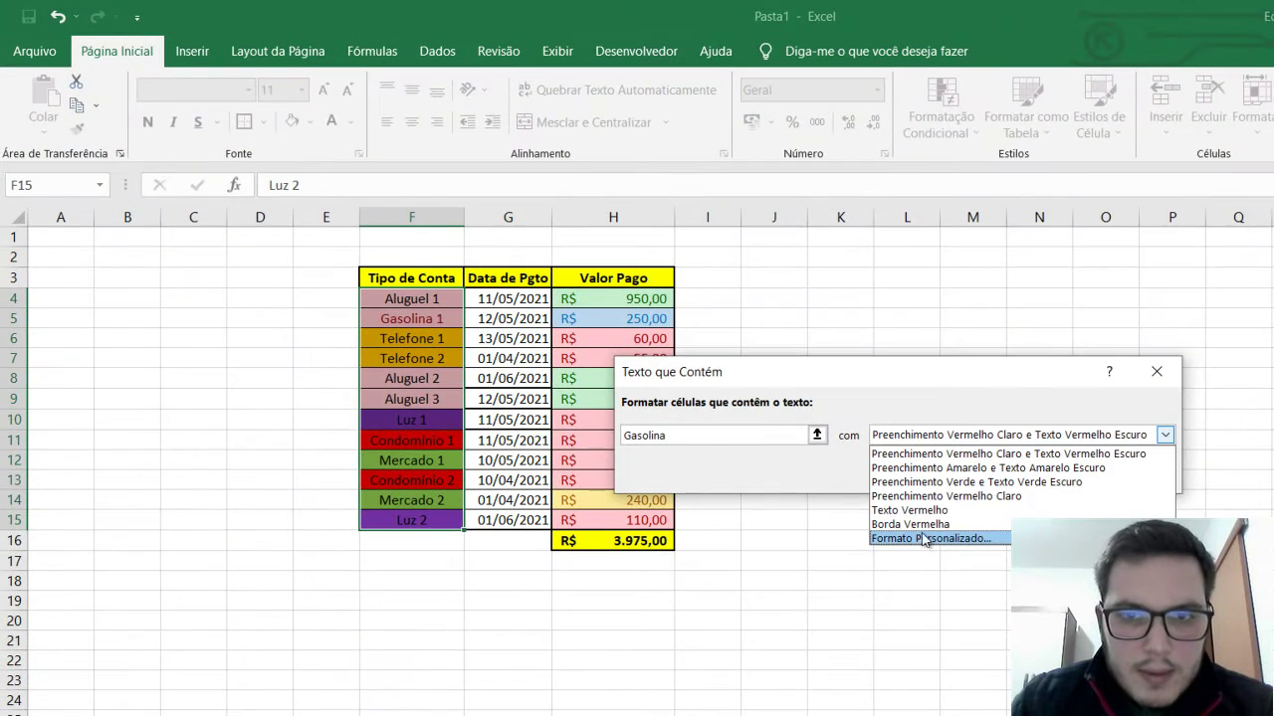
left_click(925, 569)
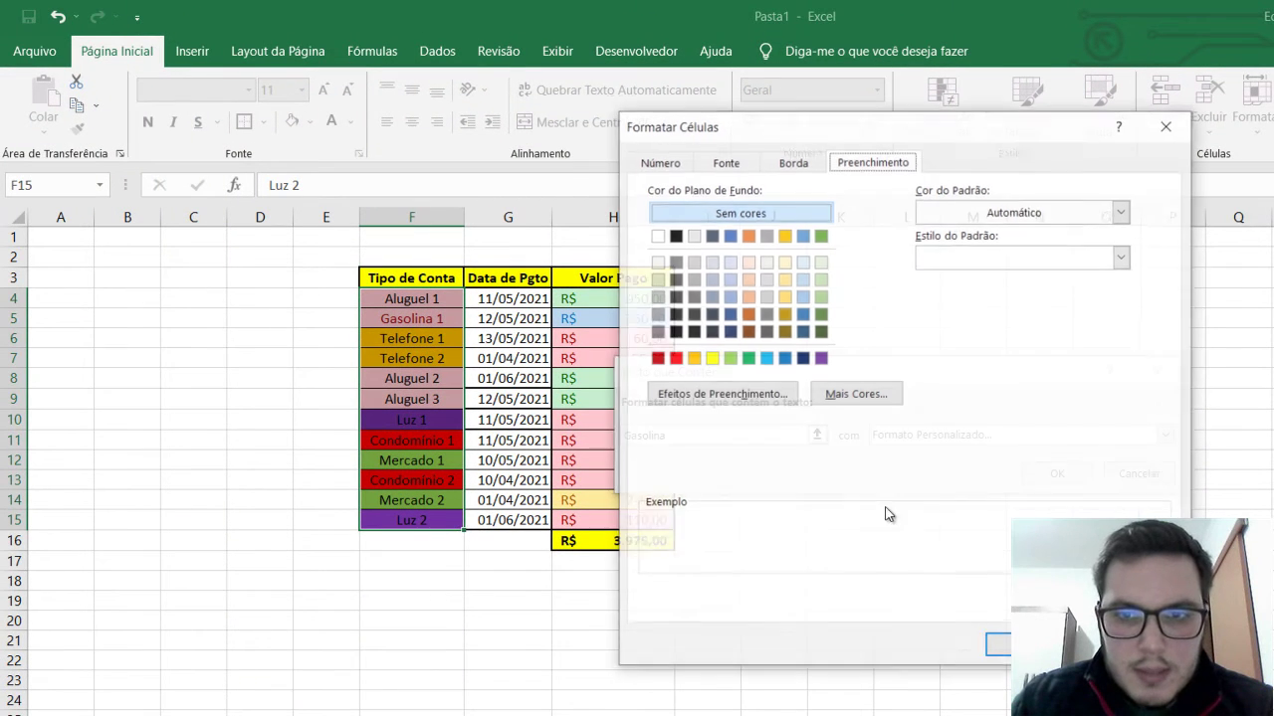
left_click(712, 359)
left_click(998, 647)
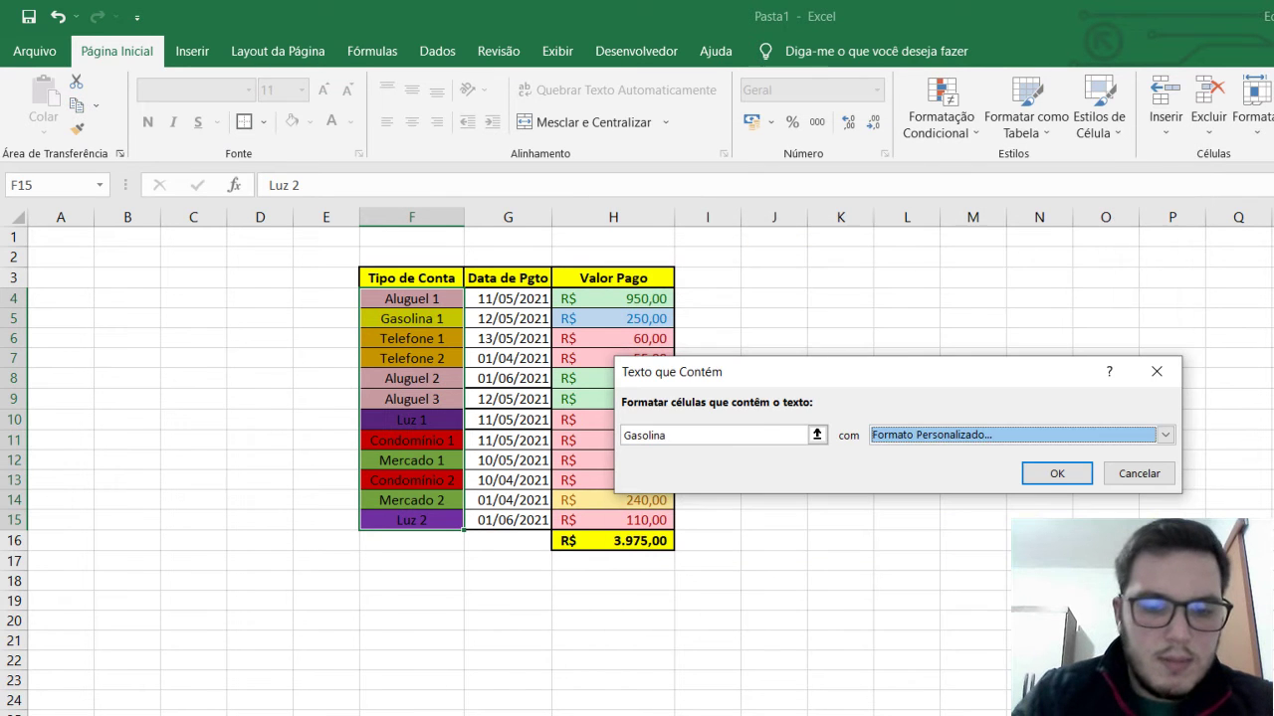
left_click(1045, 476)
left_click(853, 476)
Test the "Gasolina" rule by changing F9 to "Gasolina 2", and undo the change.
left_click(438, 301)
left_click(253, 371)
type("Gasolina 1")
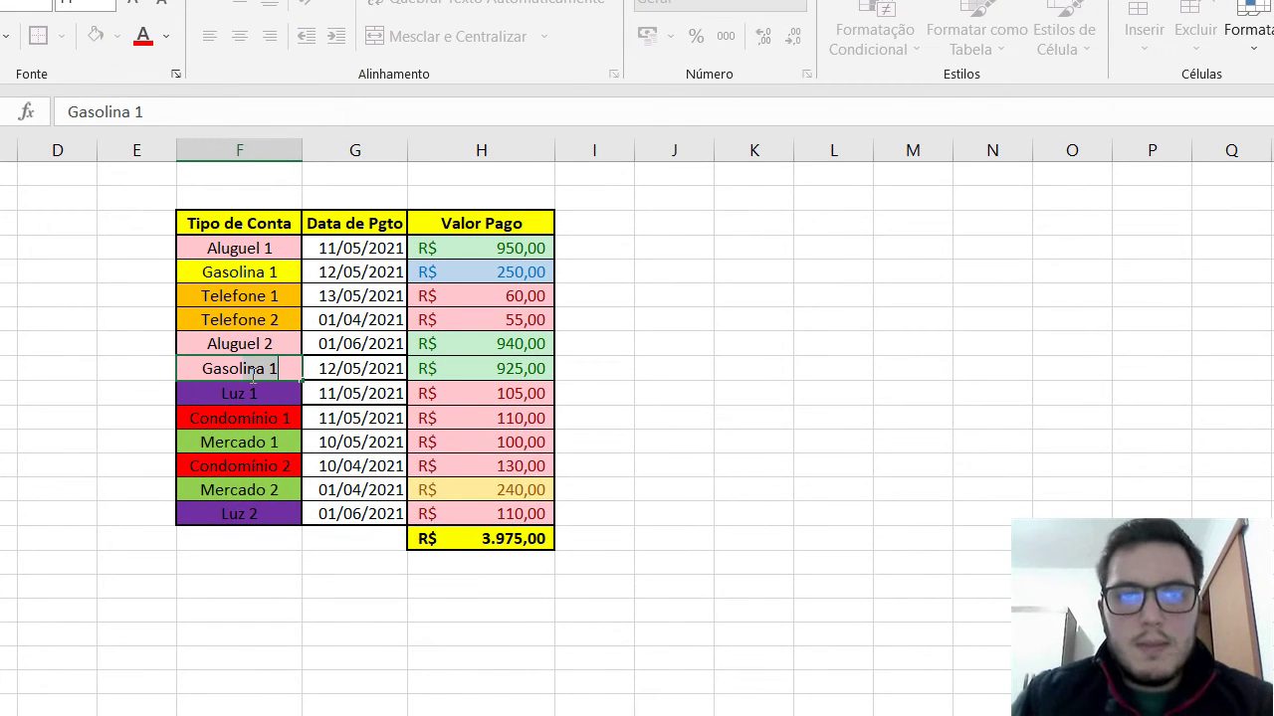
key("BackSpace")
type("2")
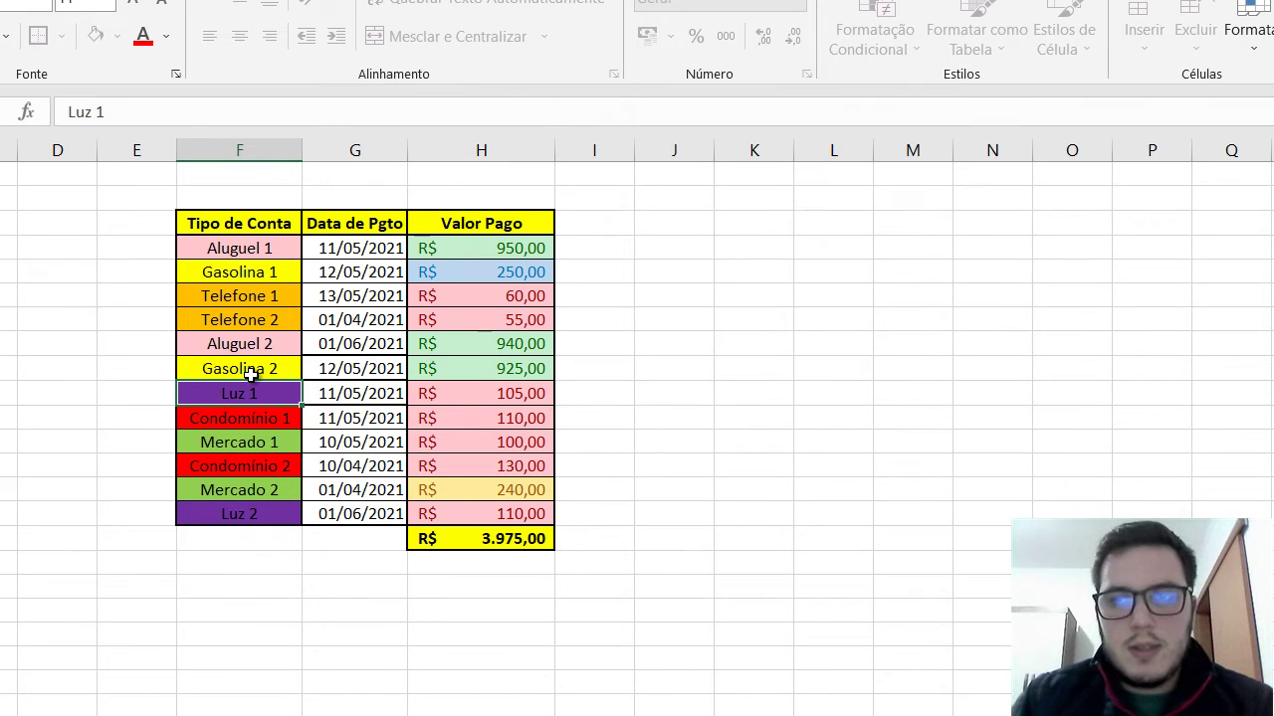
key("Return")
key("ctrl+z")
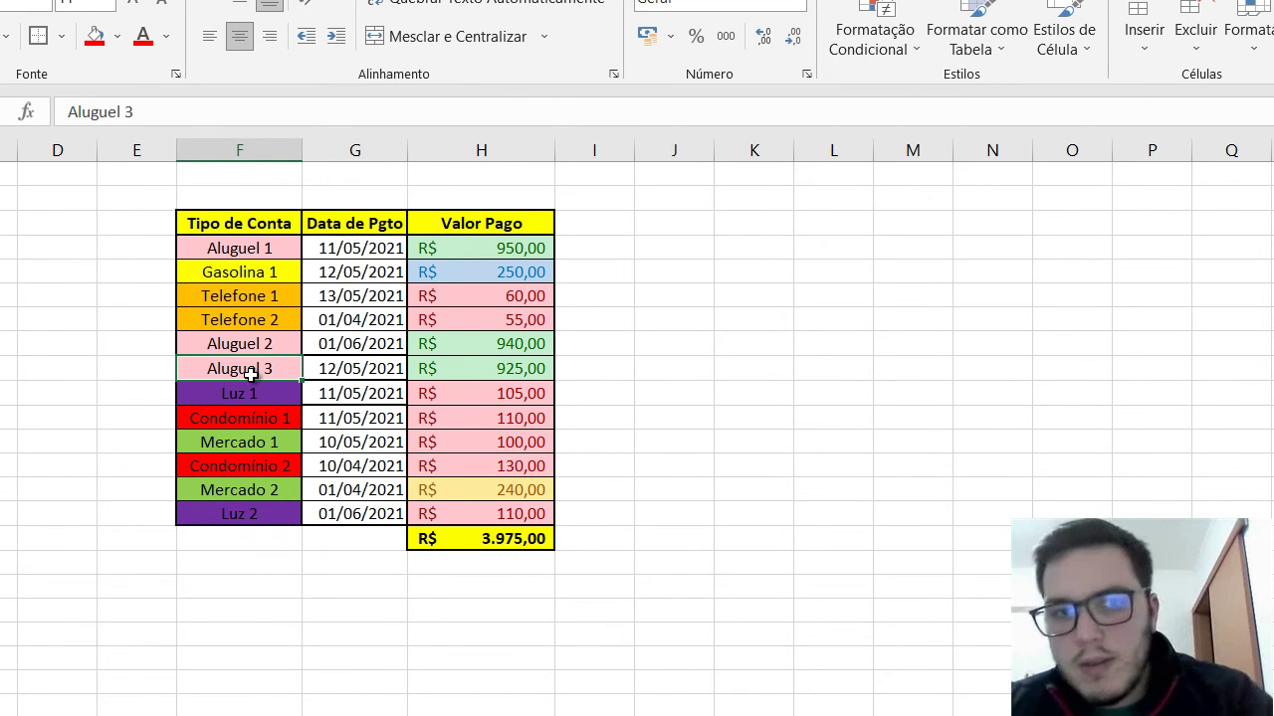
left_click(659, 370)
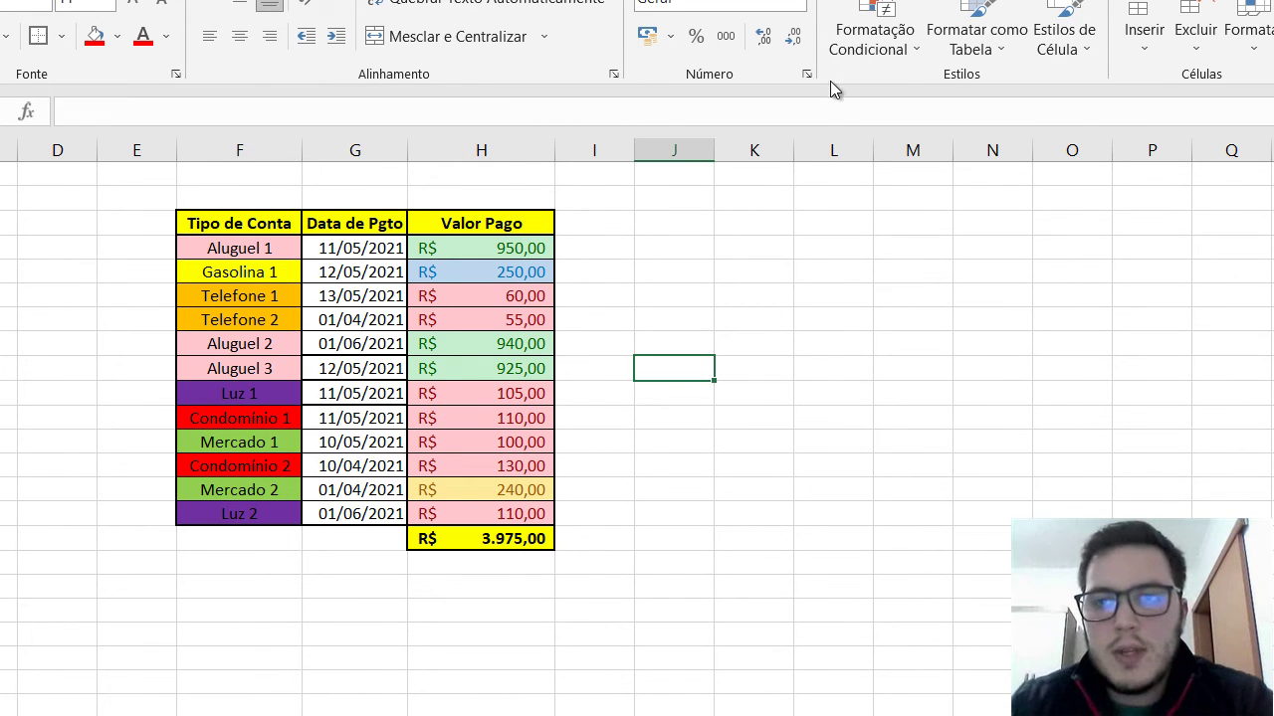
left_click(870, 39)
mouse_move(1099, 92)
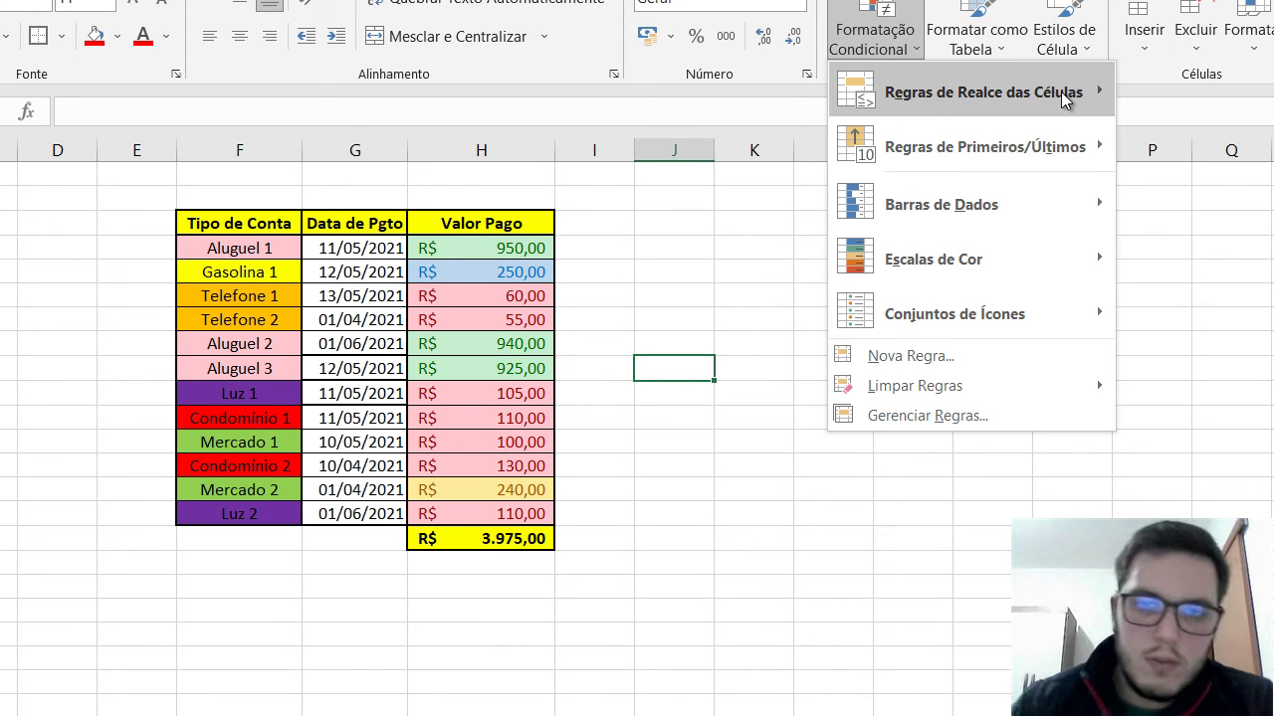
left_click(1060, 92)
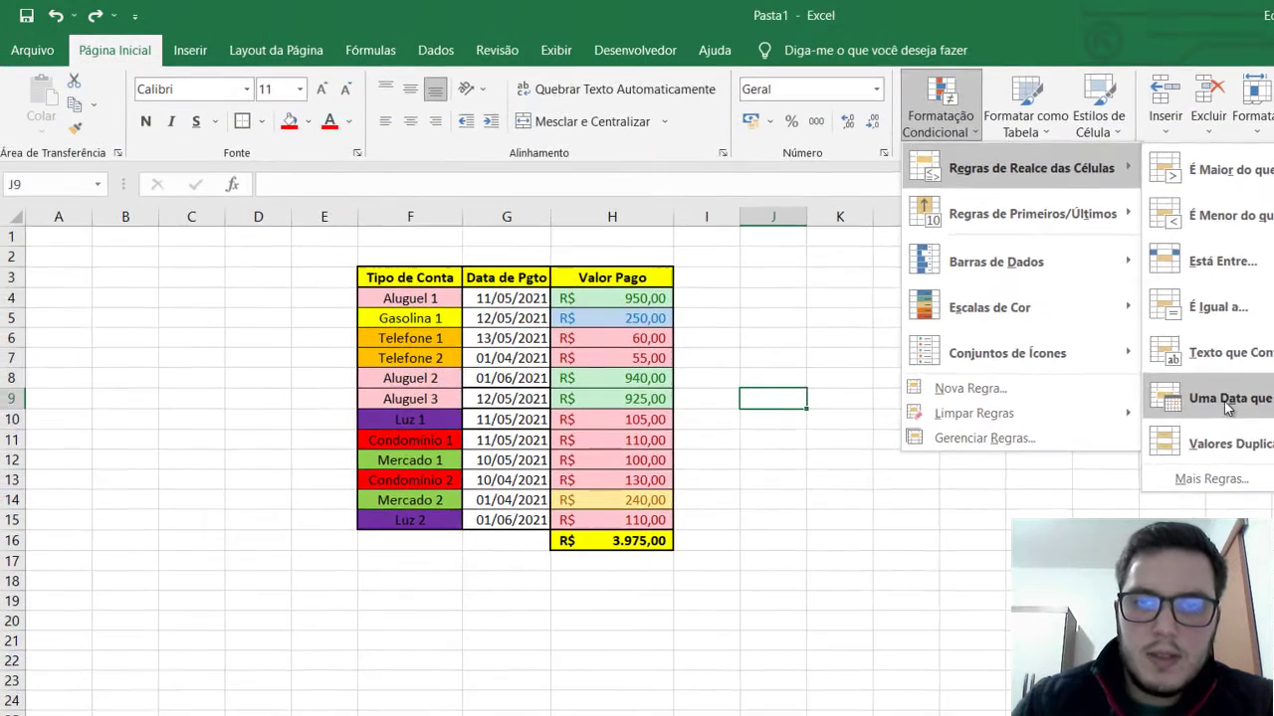
left_click(1206, 370)
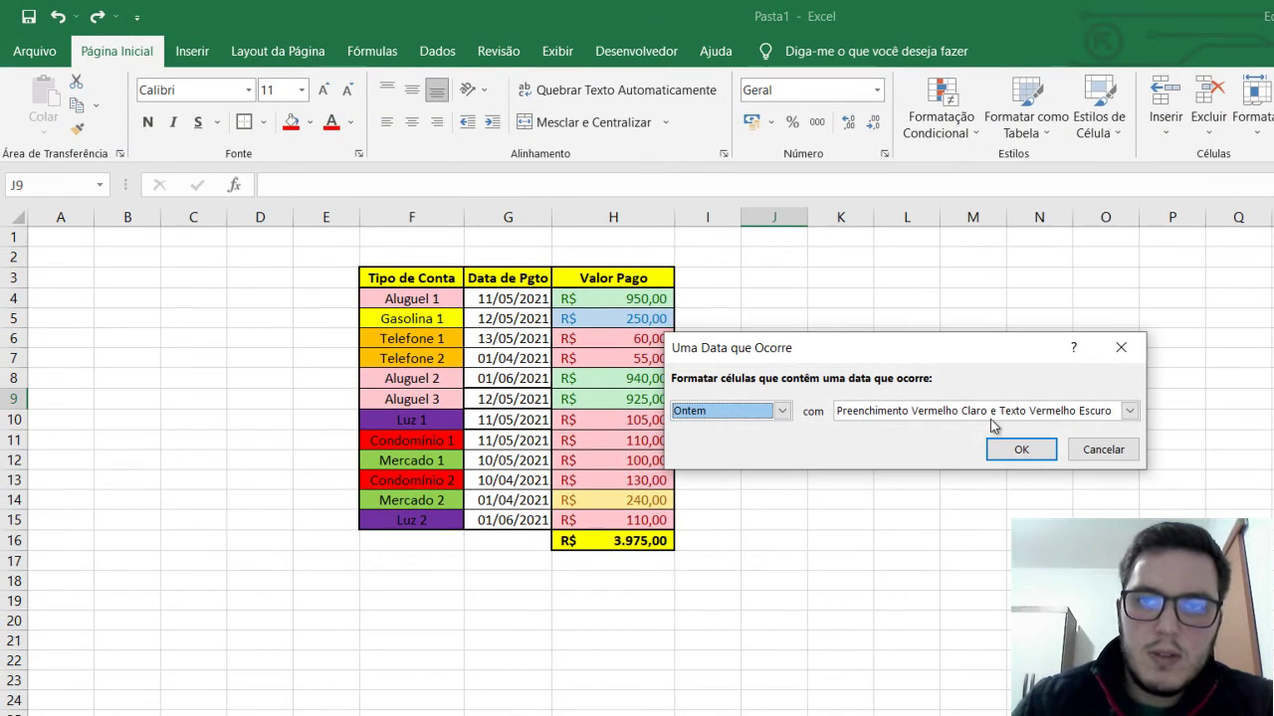
left_click(1100, 448)
Add a "Uma Data que Ocorre" rule to G4:G15 for "Ontem", with the preset "Preenchimento Vermelho Claro e Texto Vermelho Escuro".
left_click(528, 299)
left_click_drag(527, 299, 526, 522)
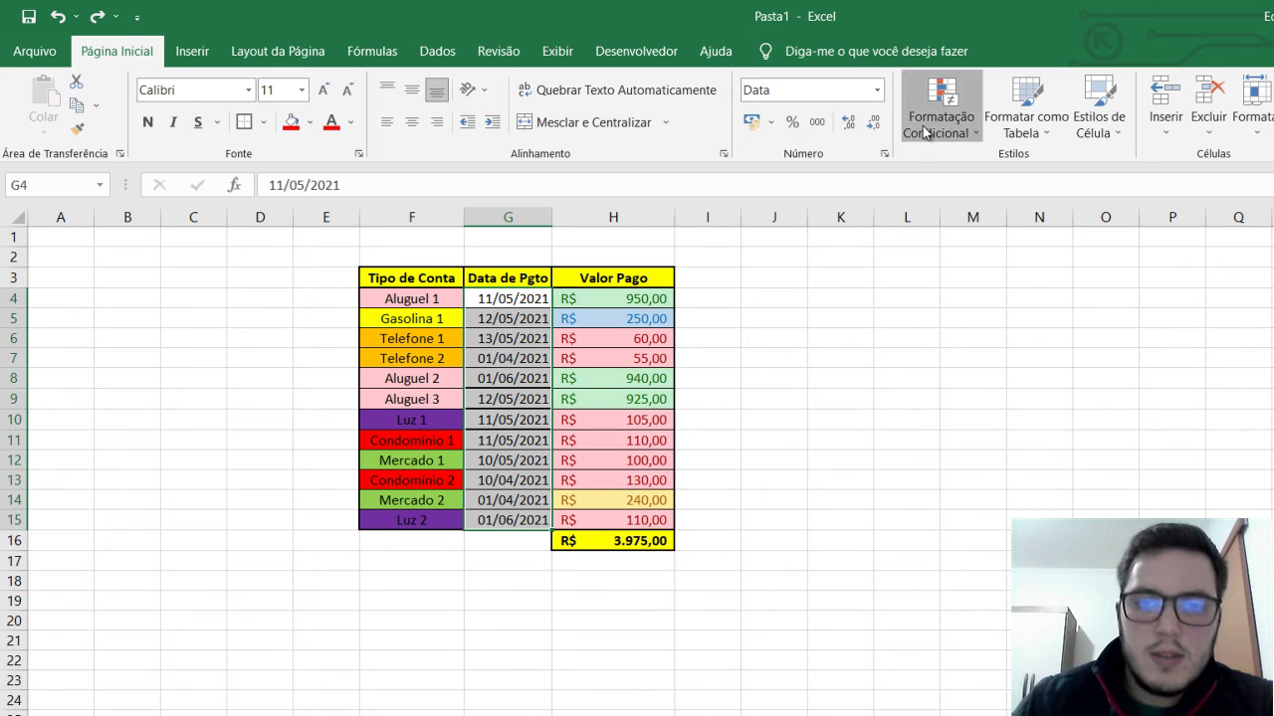
left_click(957, 127)
mouse_move(1045, 189)
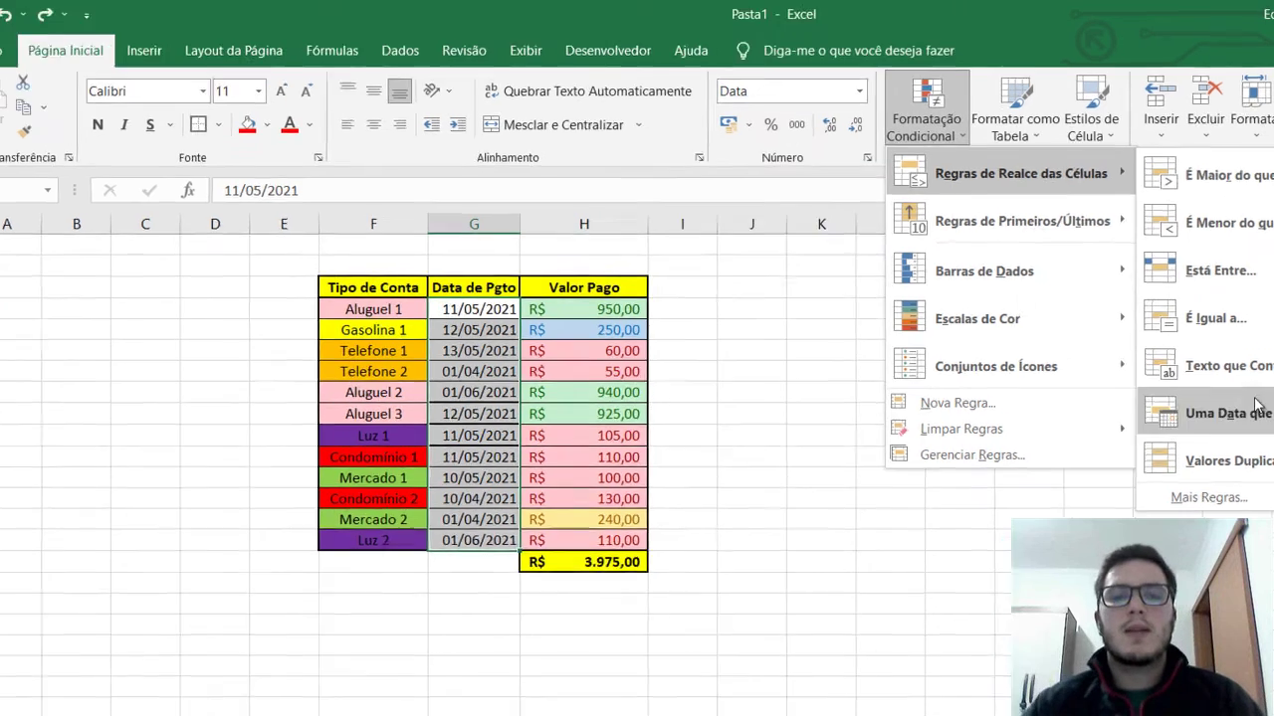
left_click(1260, 398)
left_click_drag(703, 412, 802, 390)
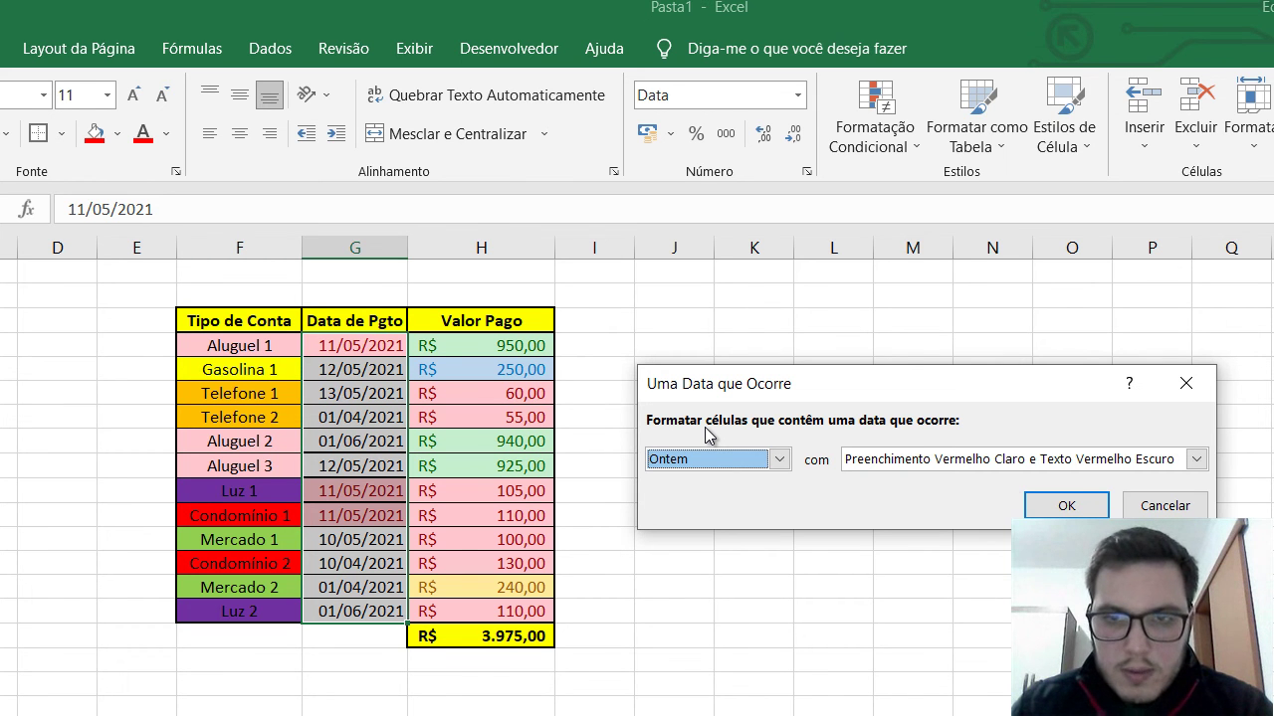
left_click(1196, 458)
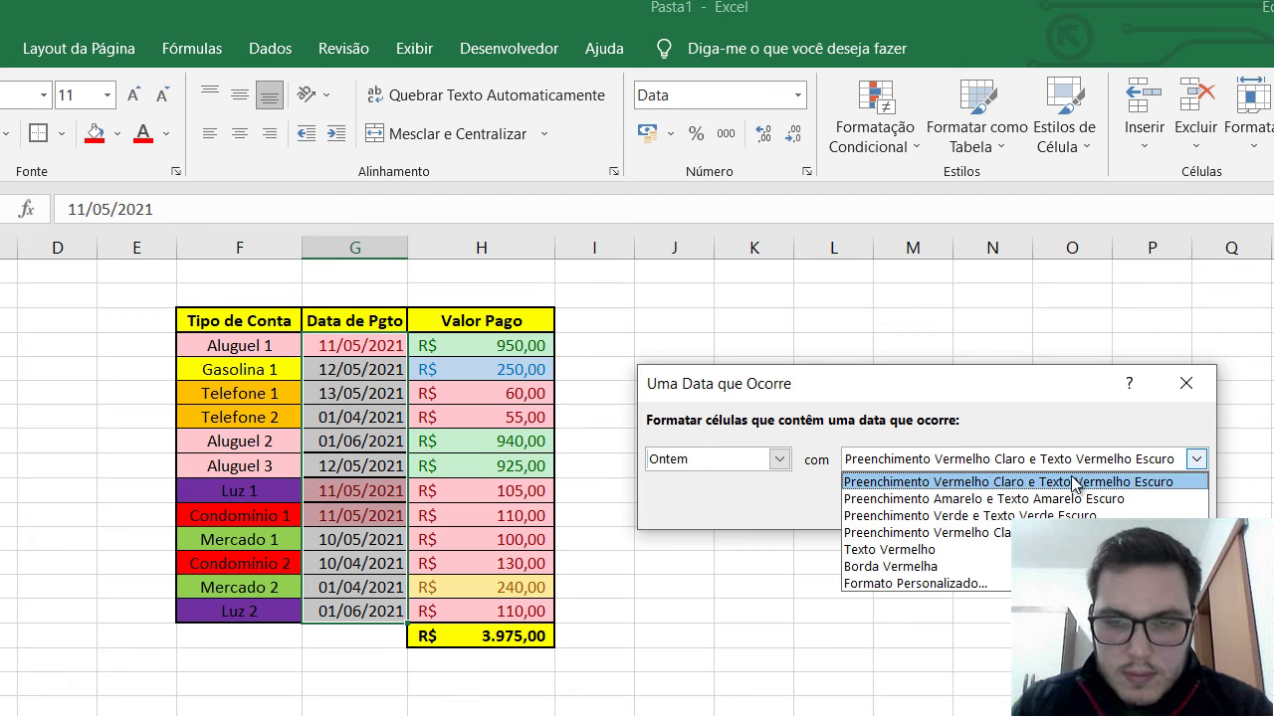
left_click(935, 554)
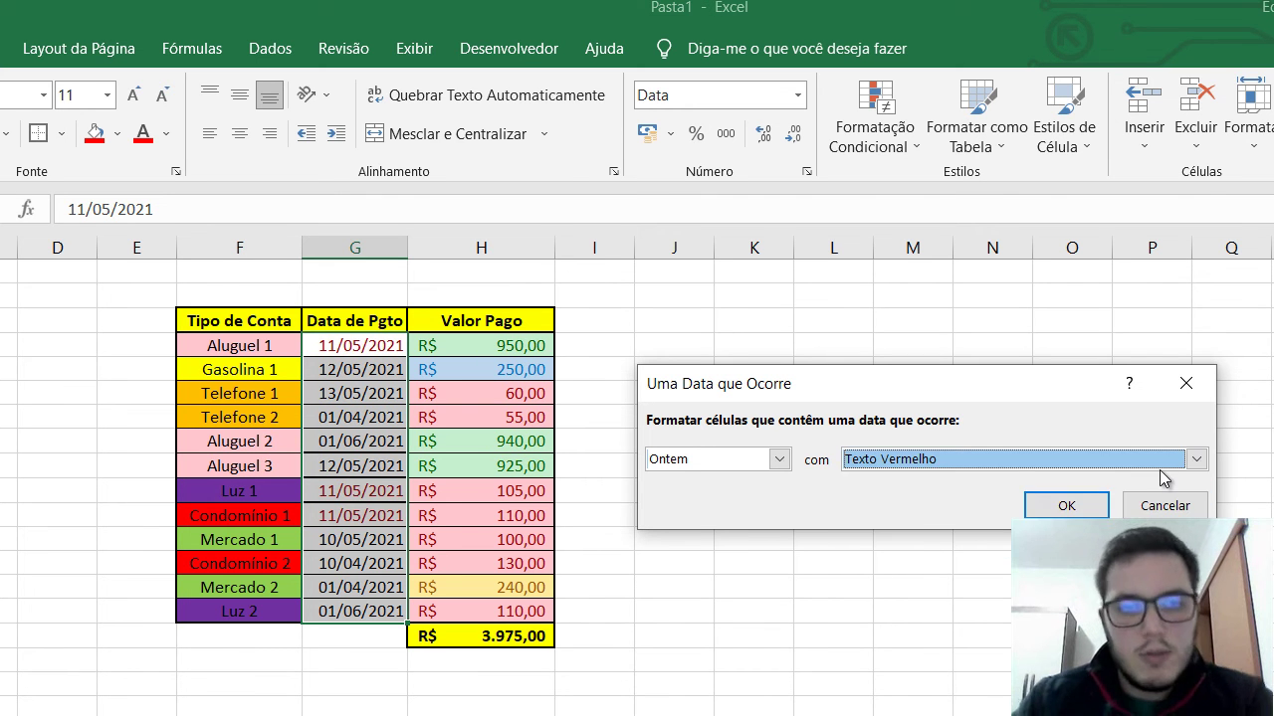
left_click(1196, 459)
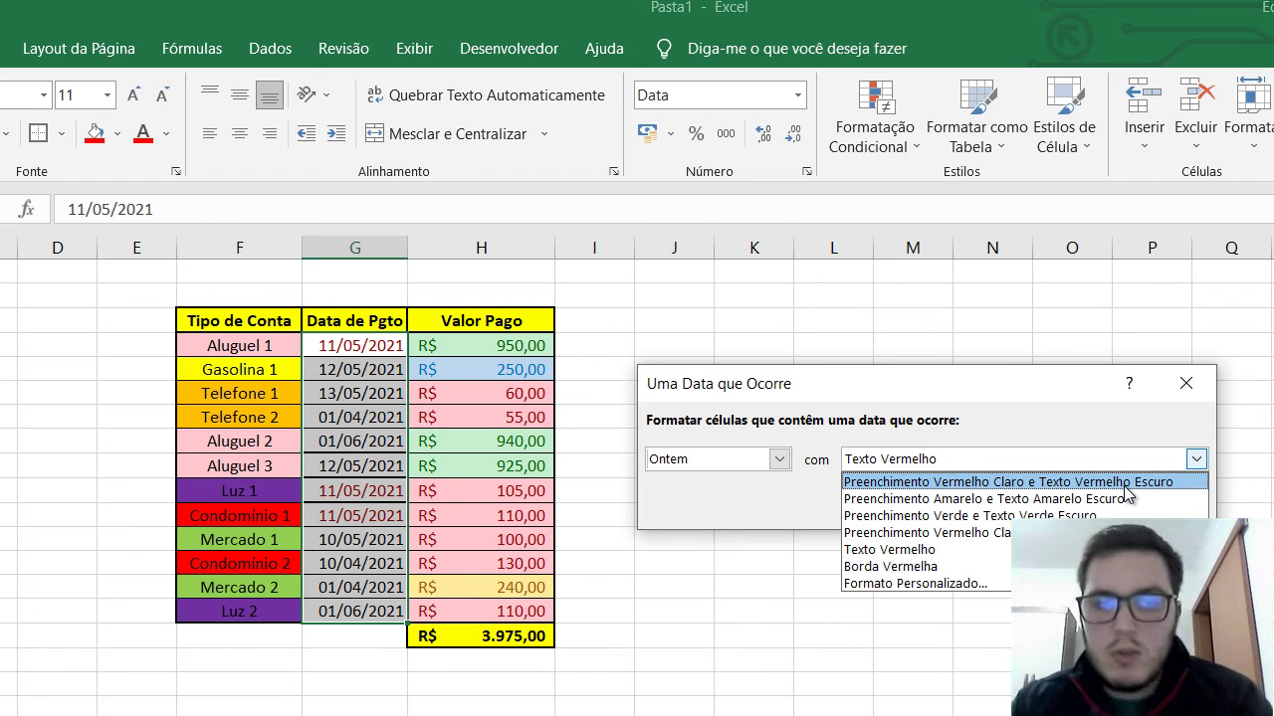
left_click(1124, 483)
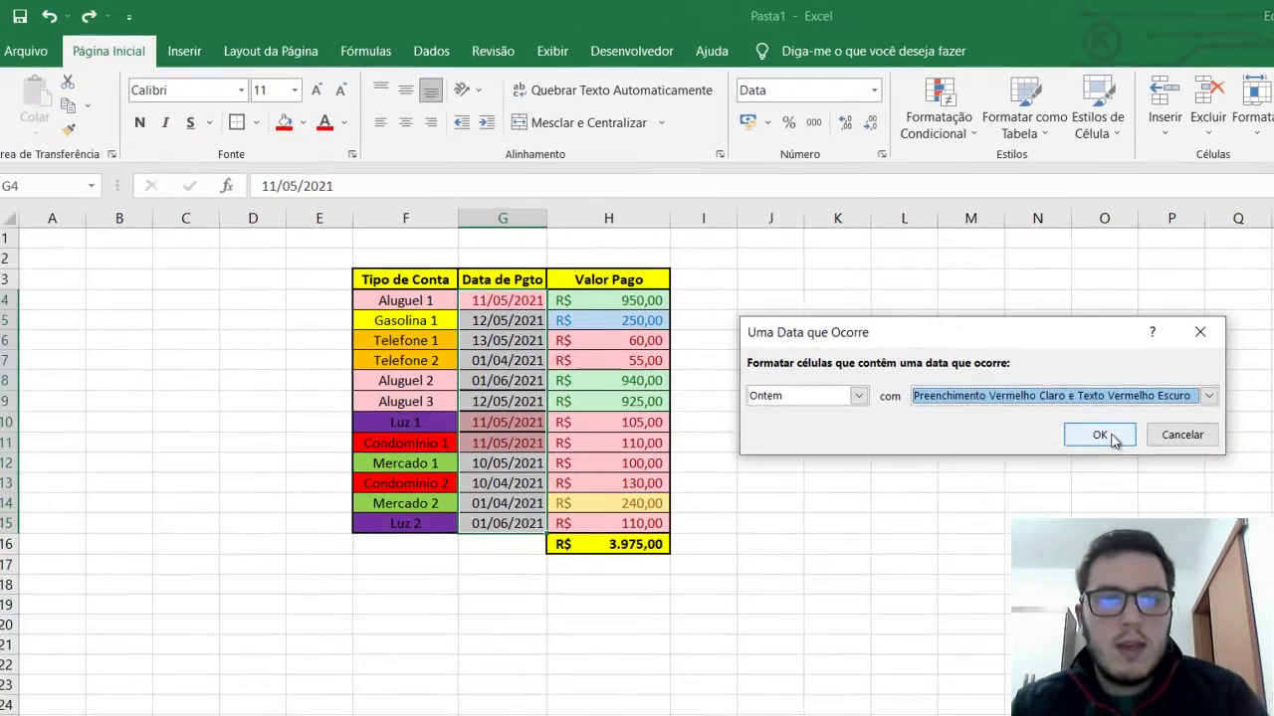
left_click(1057, 498)
left_click(500, 440)
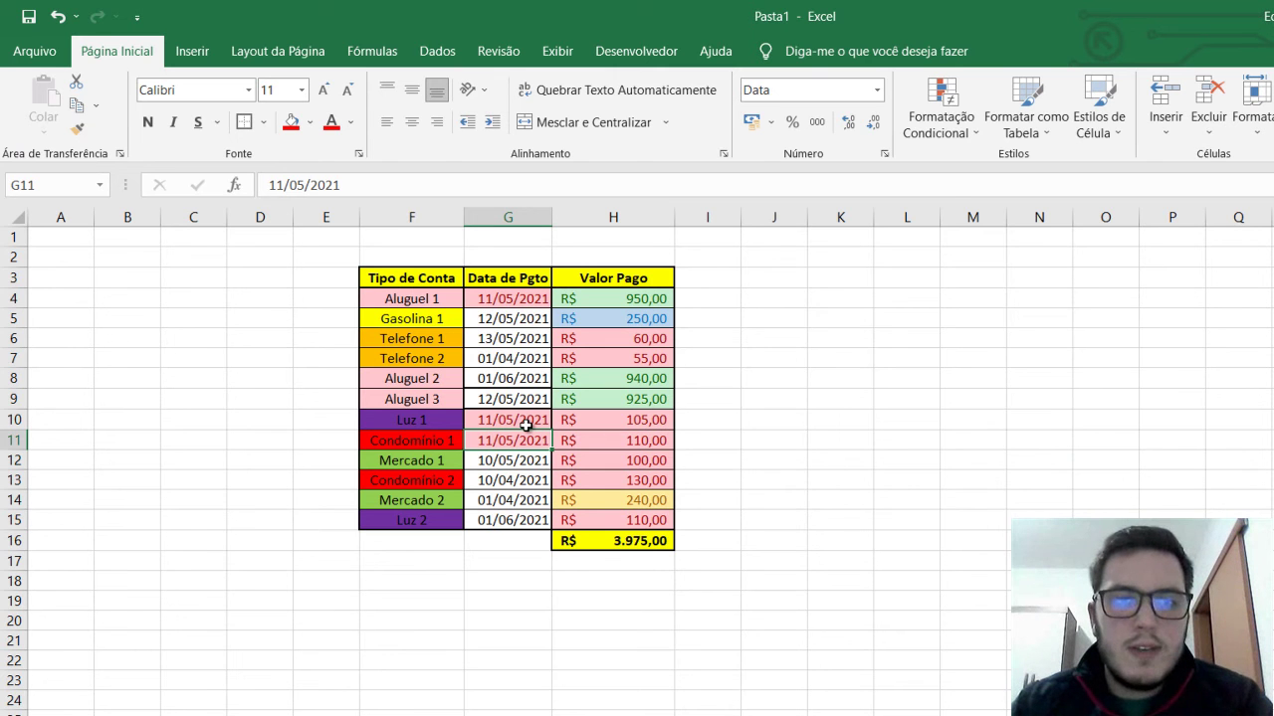
left_click_drag(533, 420, 532, 440)
left_click(533, 299)
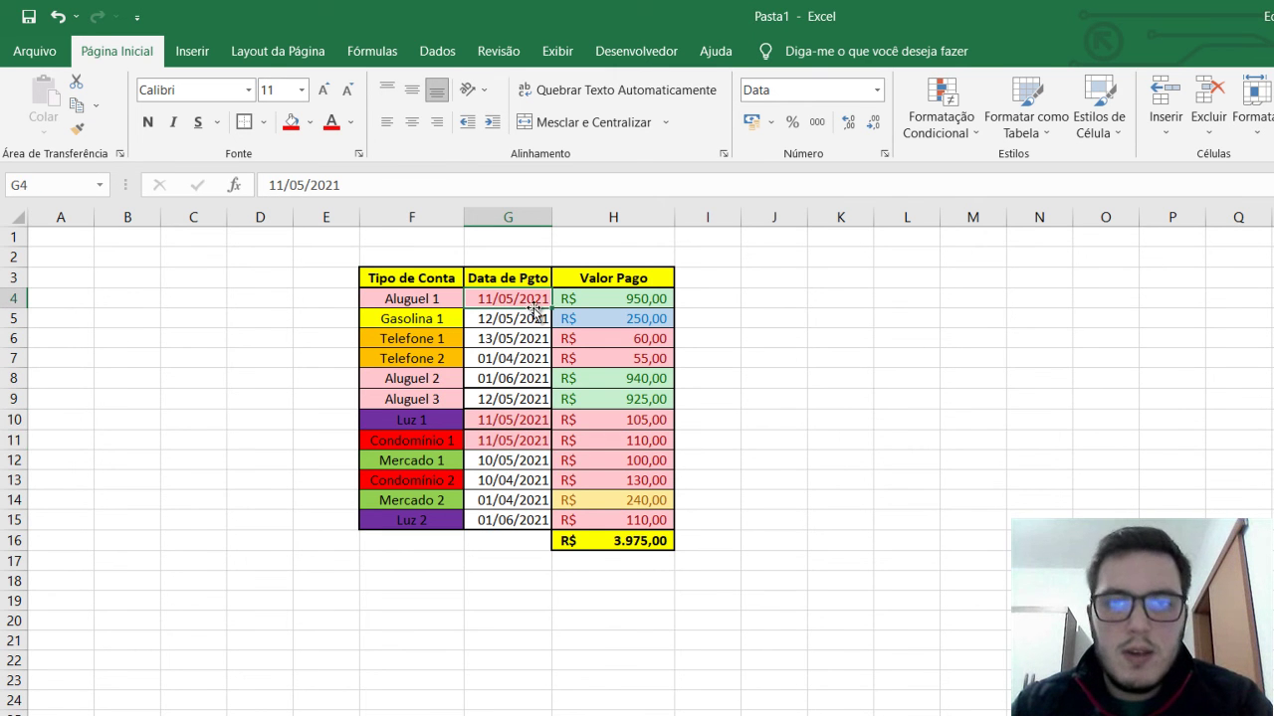
left_click(533, 322)
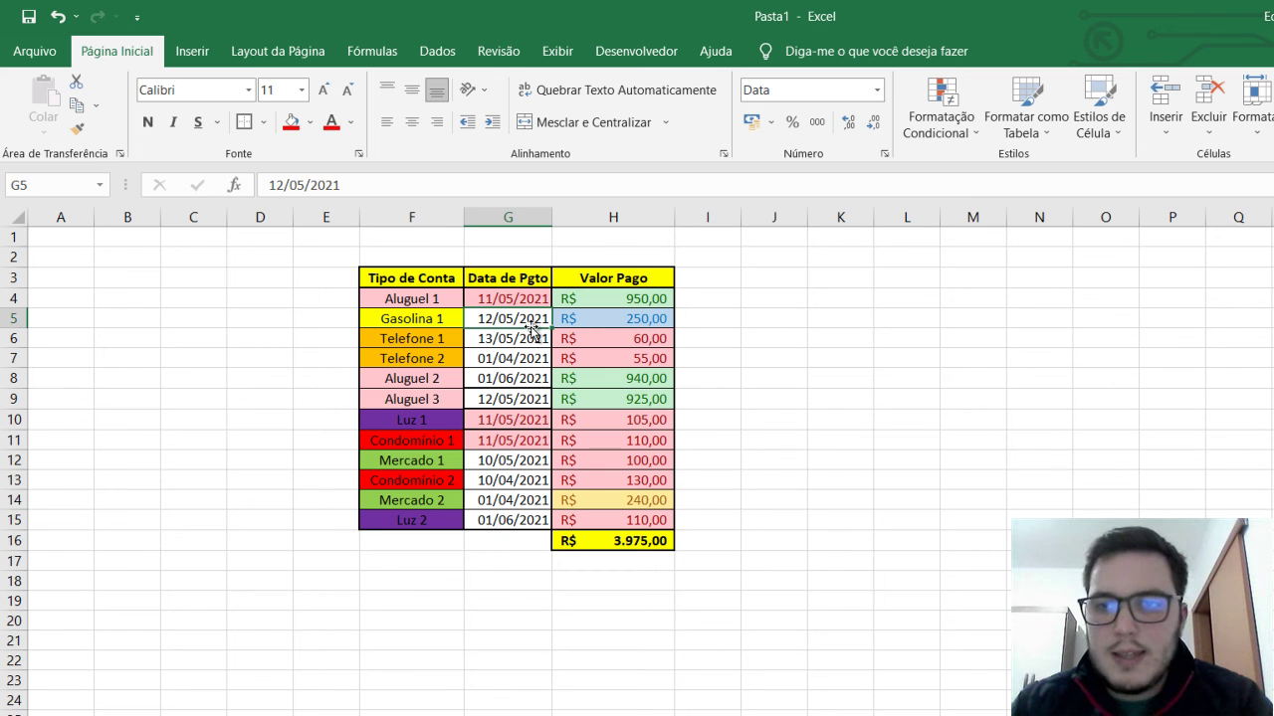
Add a "Uma Data que Ocorre" rule to G4:G15 for "Hoje", with the preset "Preenchimento Amarelo e Texto Amarelo Escuro".
left_click_drag(534, 303, 526, 519)
left_click(938, 135)
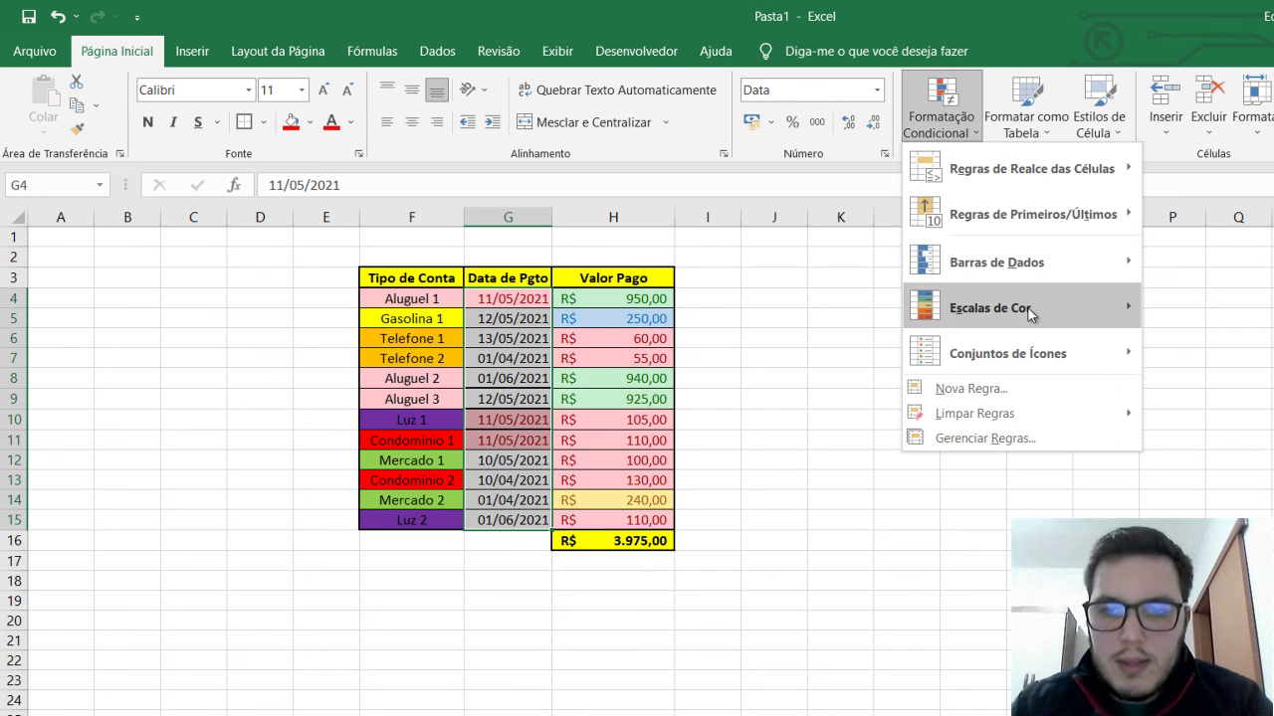
mouse_move(1001, 179)
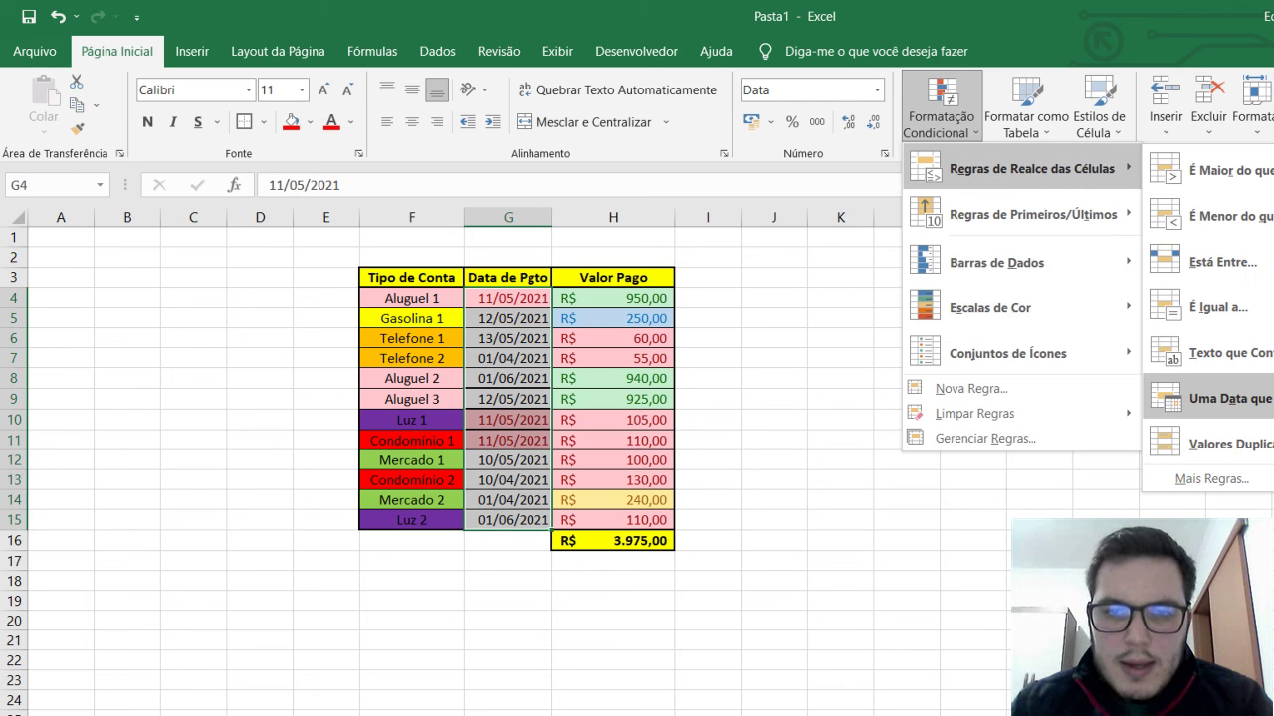
left_click(1219, 398)
left_click(811, 393)
left_click(796, 427)
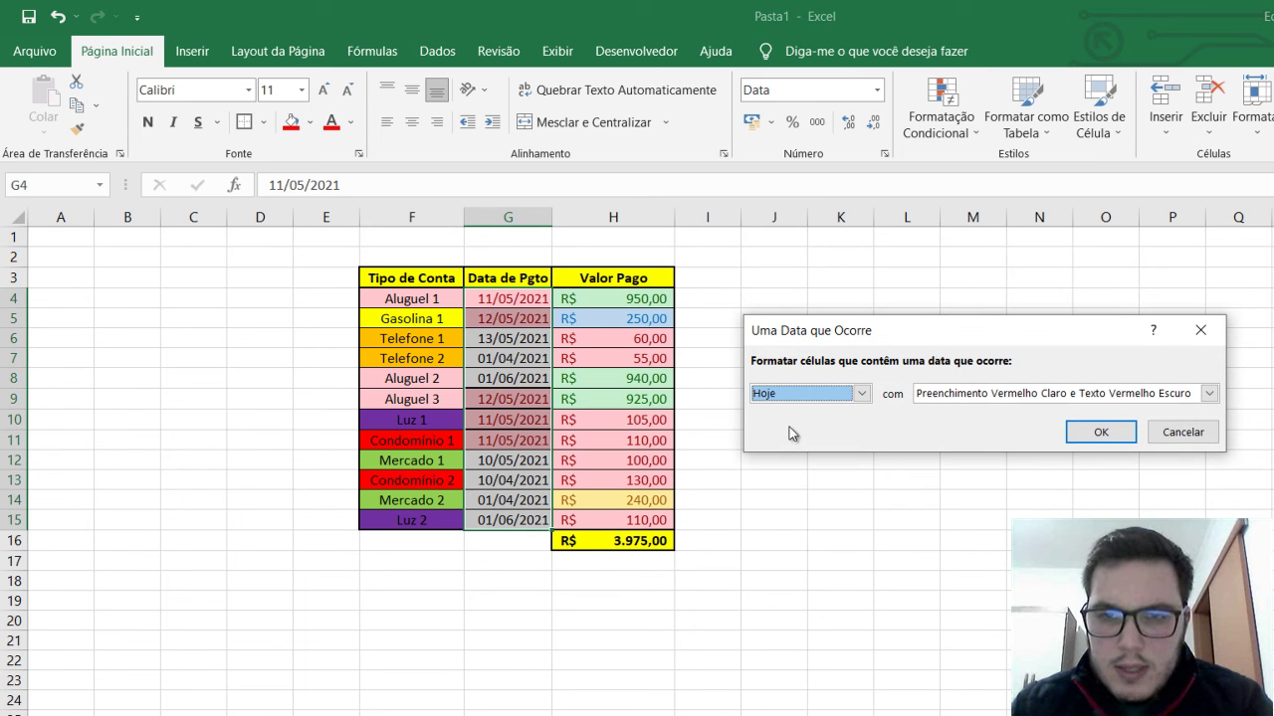
left_click(1208, 394)
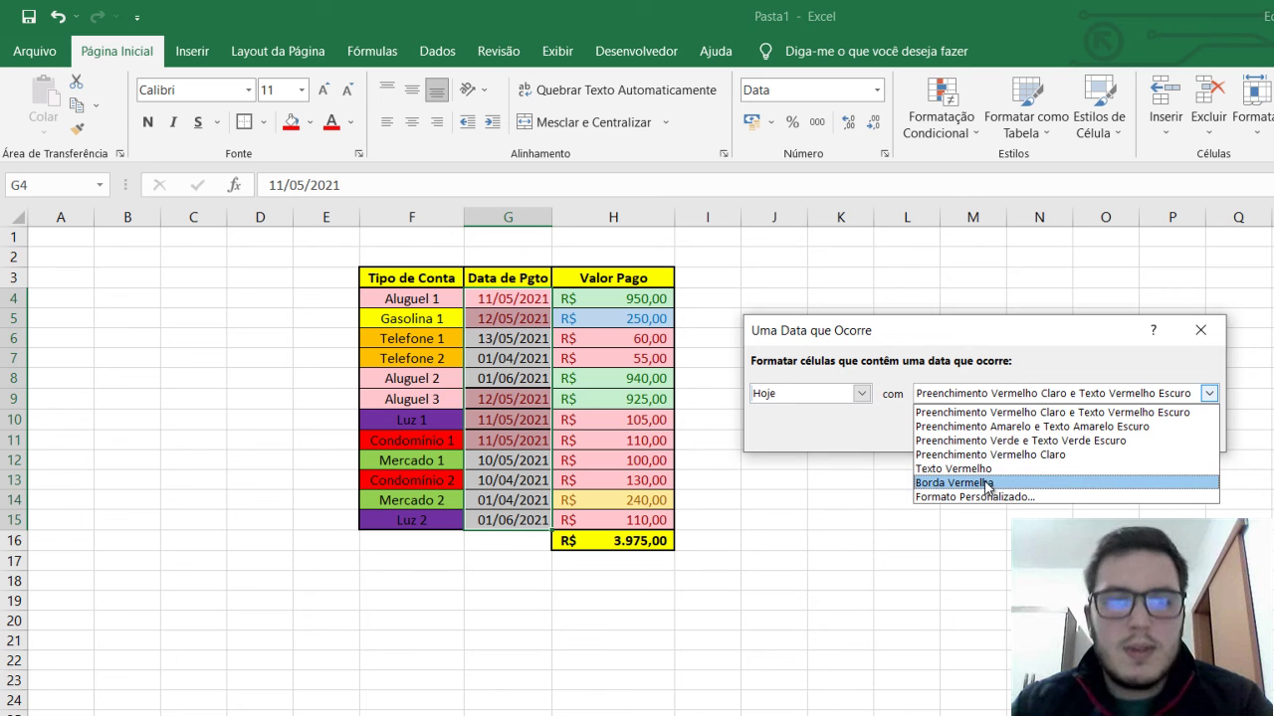
left_click(985, 484)
left_click(1018, 395)
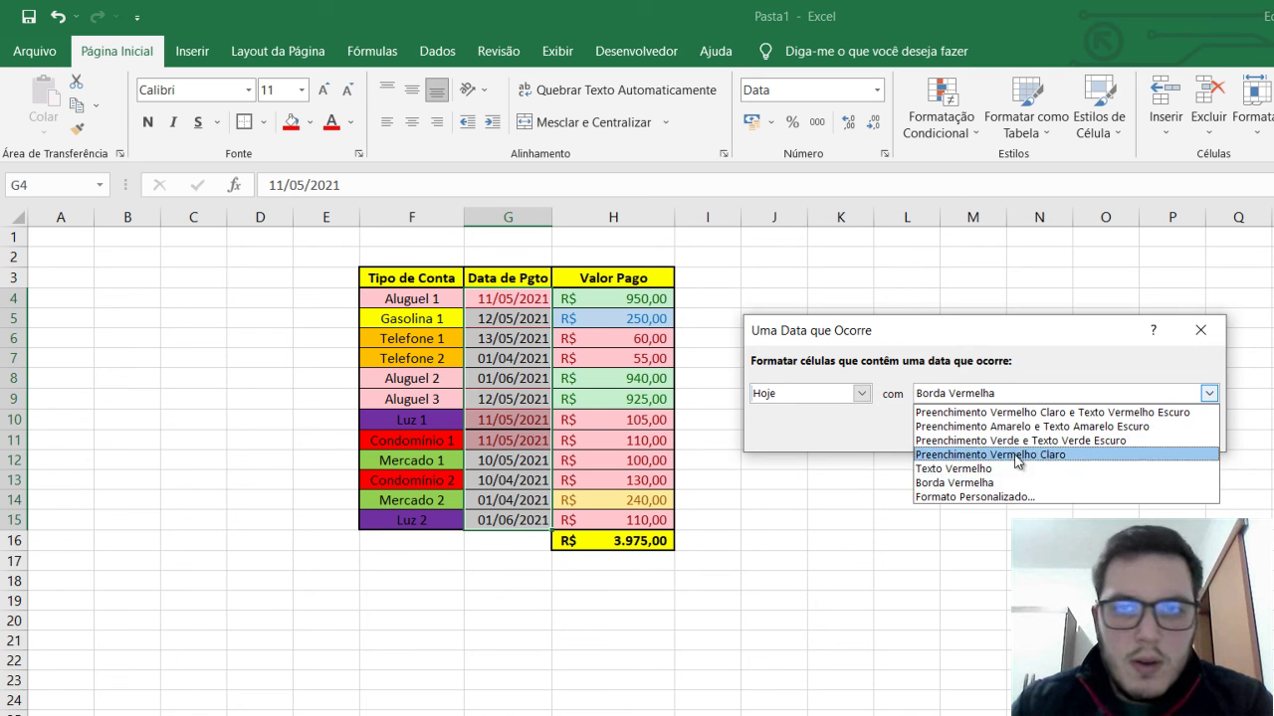
left_click(1052, 426)
left_click(1099, 430)
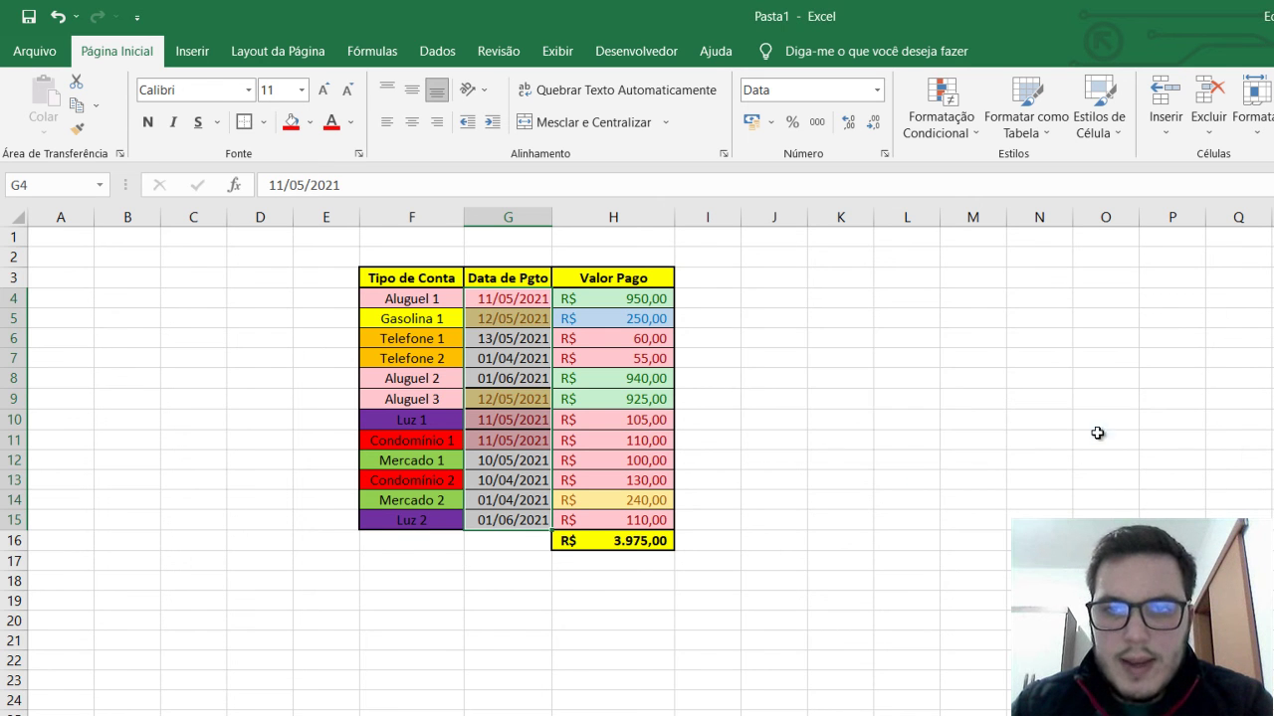
left_click(702, 395)
left_click(528, 398)
Add a "Uma Data que Ocorre" rule to G4:G15 for "Mês passado", with the preset "Texto Vermelho".
left_click_drag(527, 299, 528, 519)
left_click(941, 111)
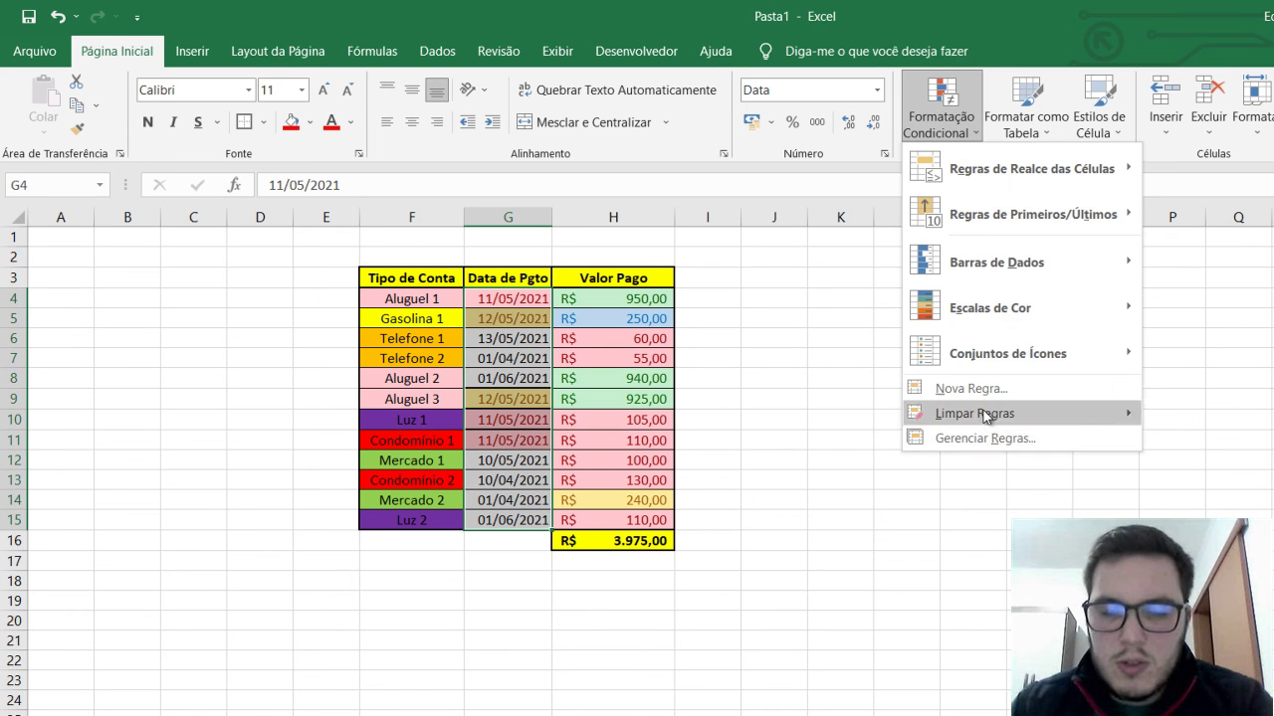
mouse_move(1035, 171)
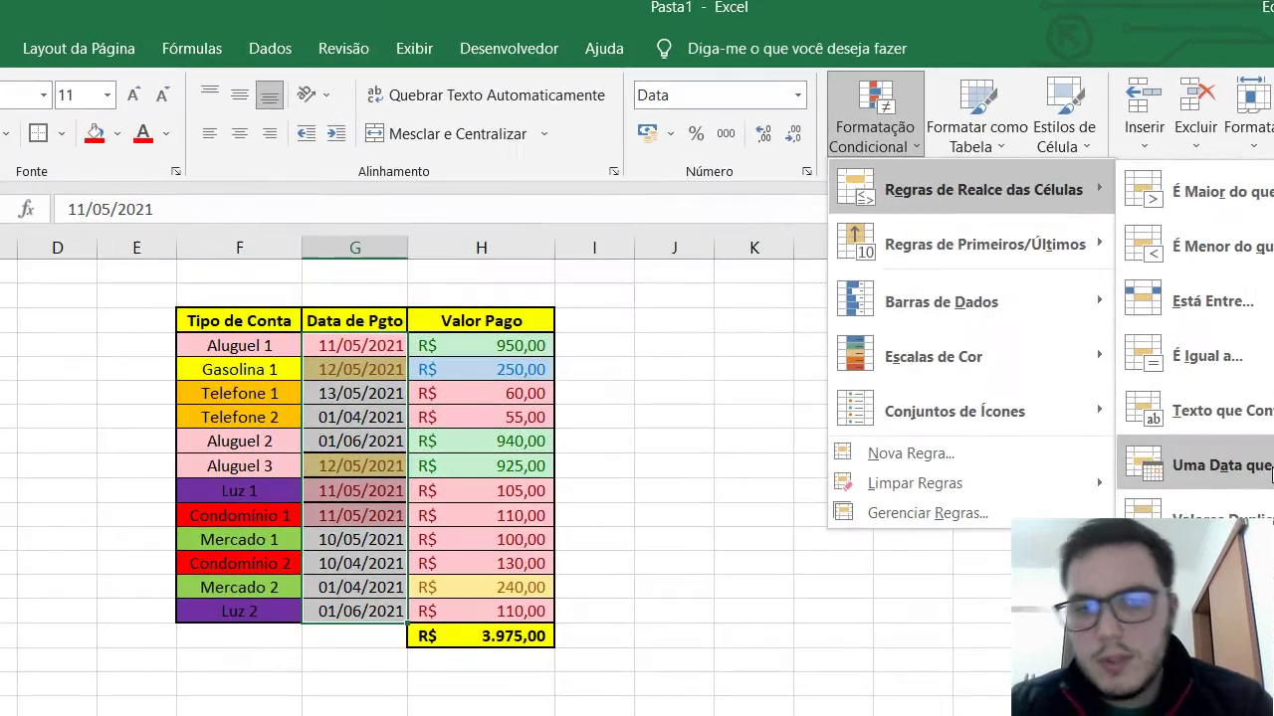
left_click(1268, 400)
left_click(778, 458)
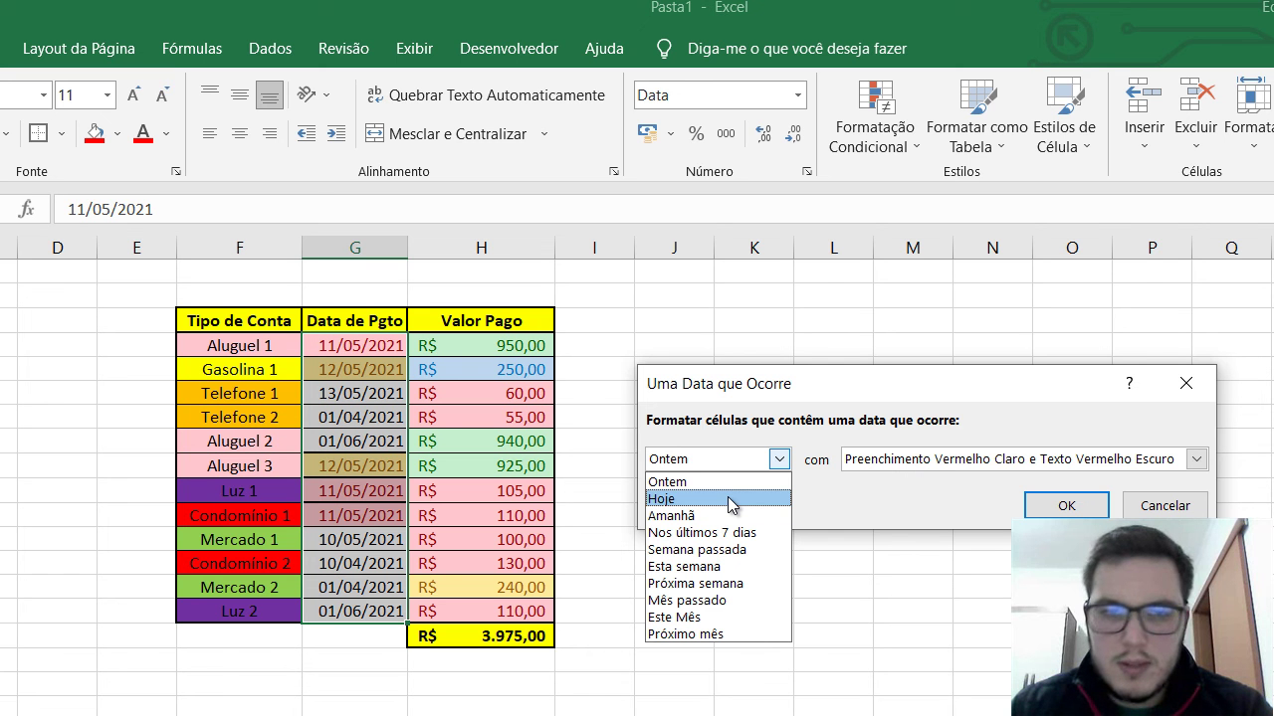
left_click(731, 600)
left_click(1134, 459)
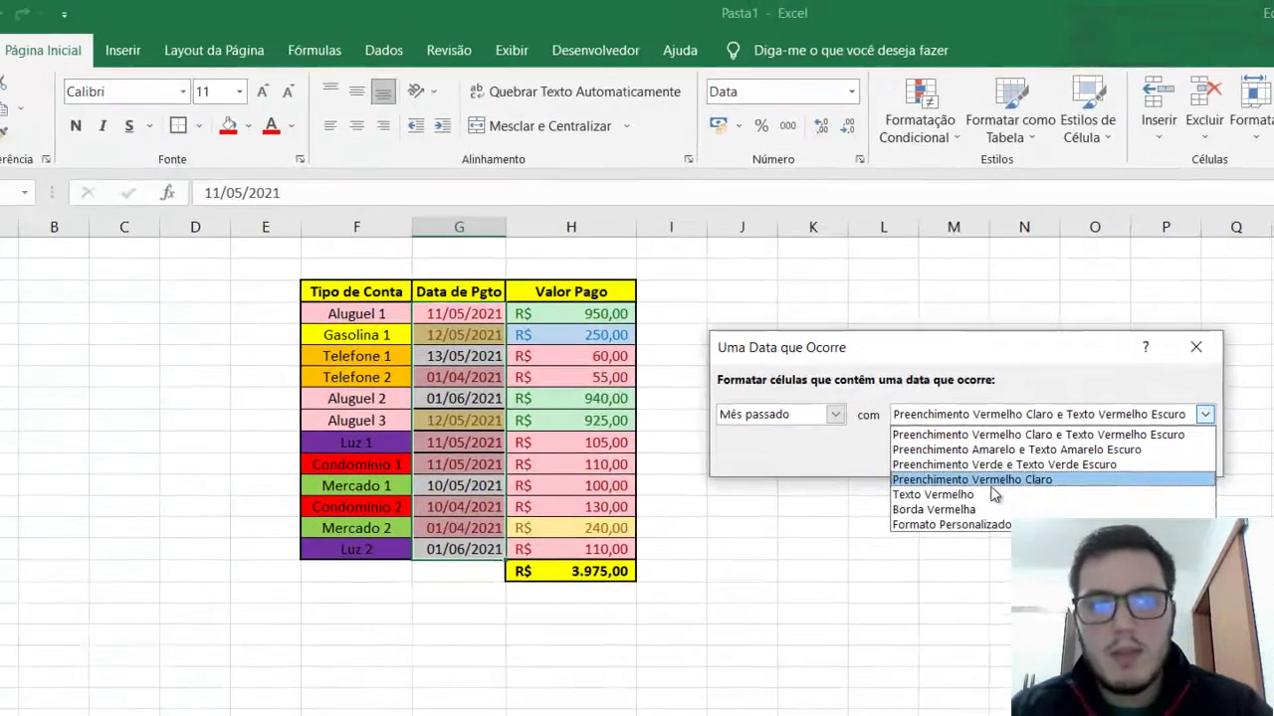
left_click(1061, 542)
left_click(1101, 432)
left_click(955, 501)
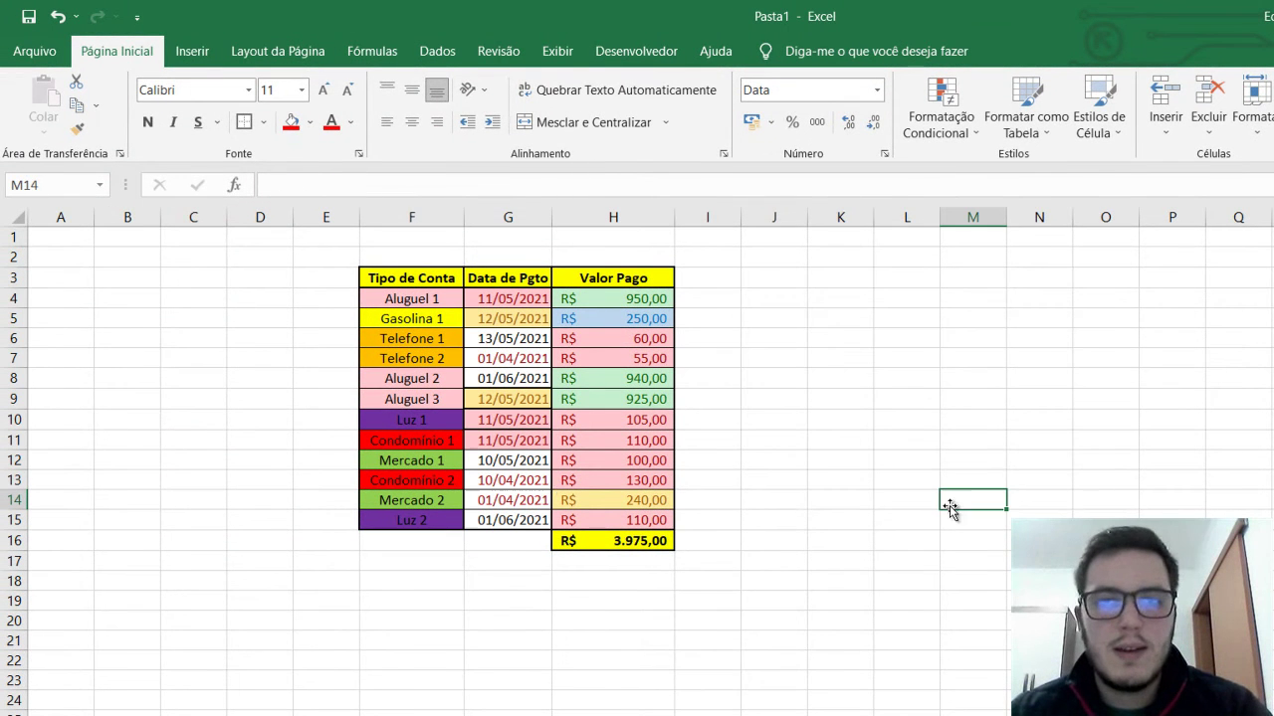
Check the payment dates in column G against the date rules, and look over the available cell highlighting rules.
left_click(505, 498)
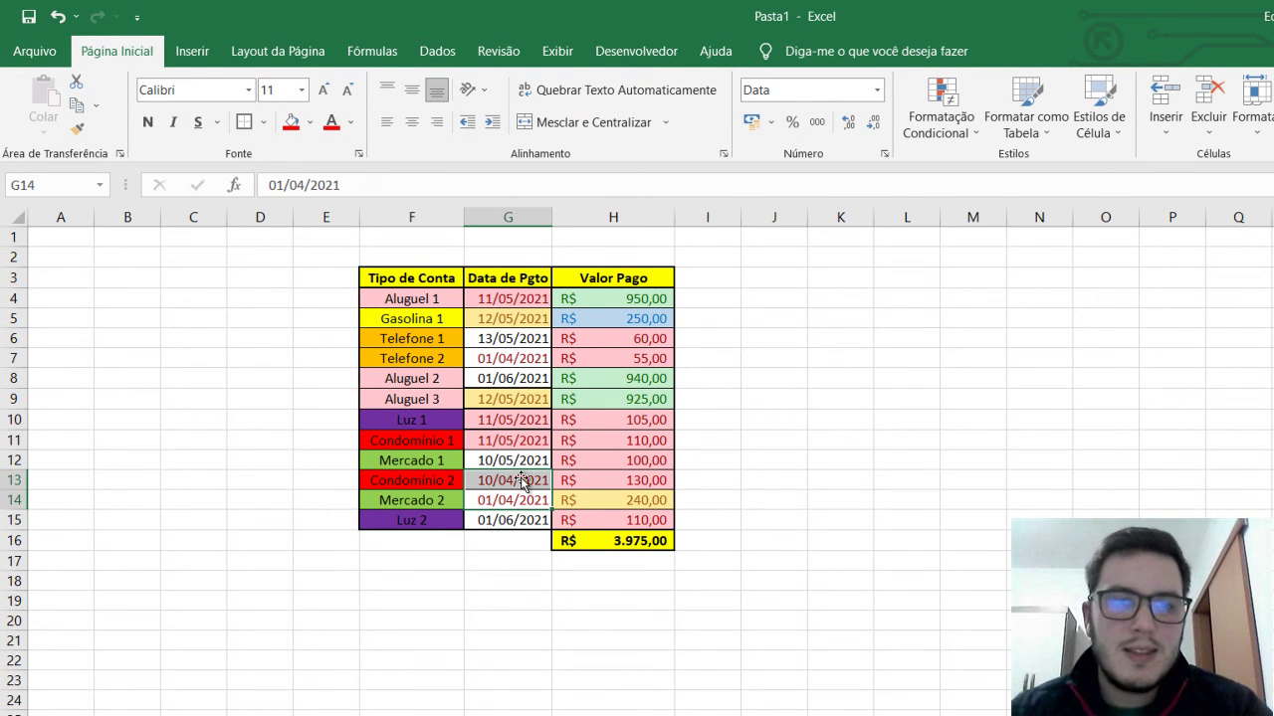
left_click(537, 378)
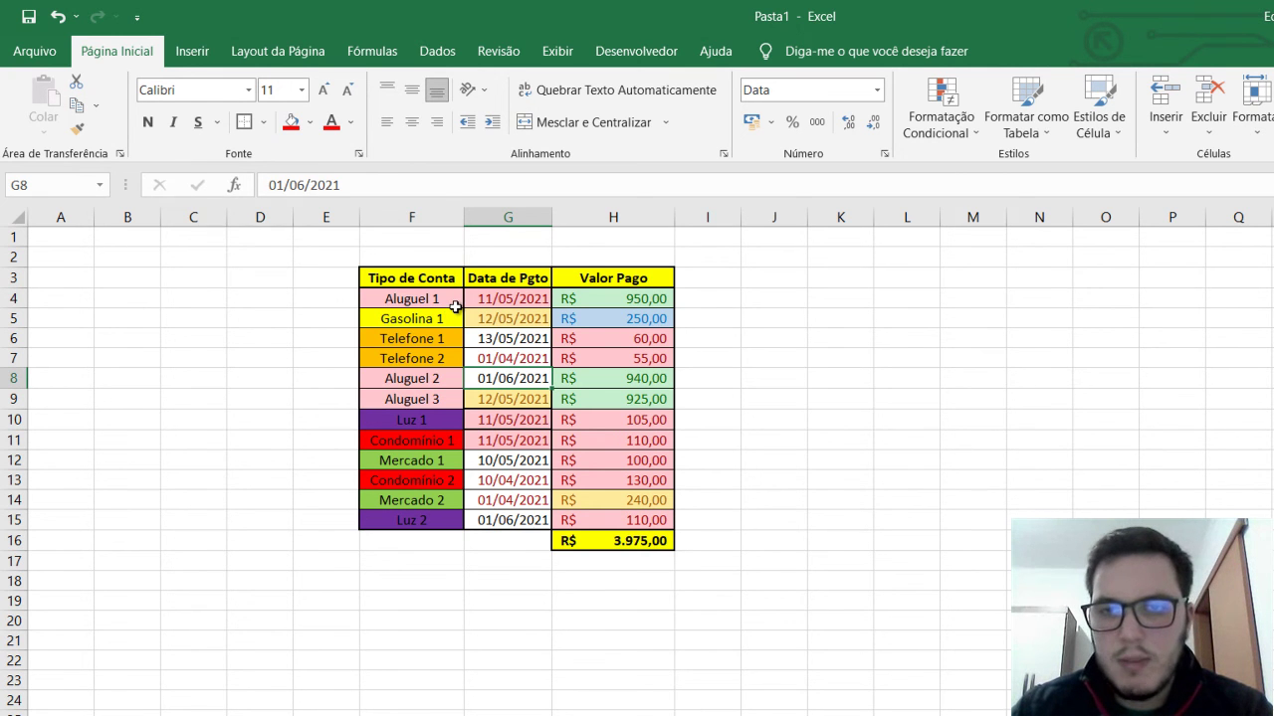
left_click(517, 338)
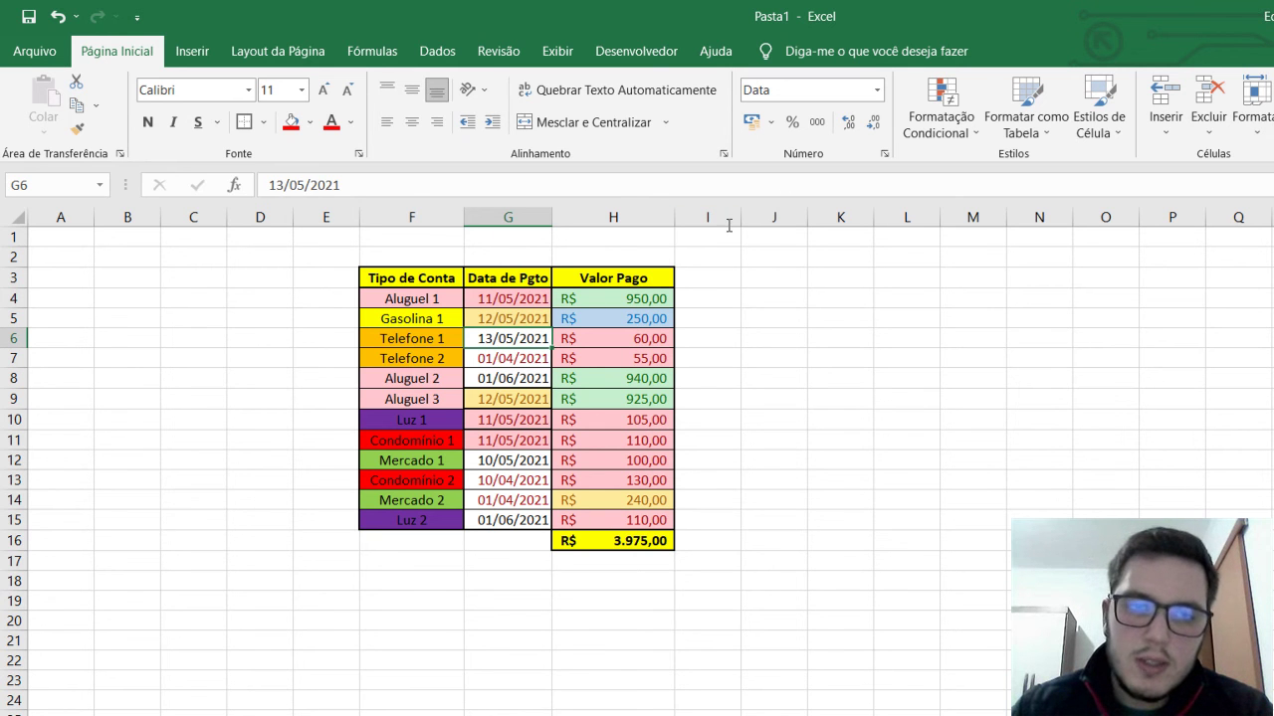
left_click(925, 120)
mouse_move(1071, 168)
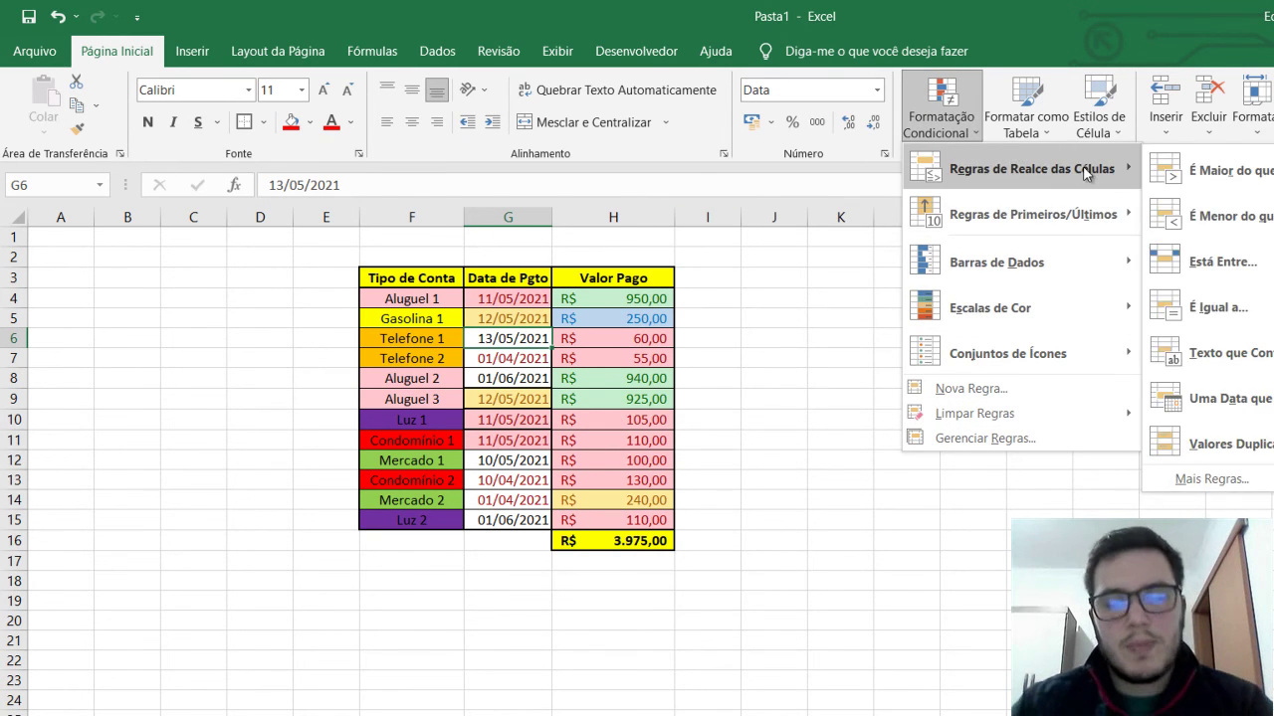
left_click(834, 434)
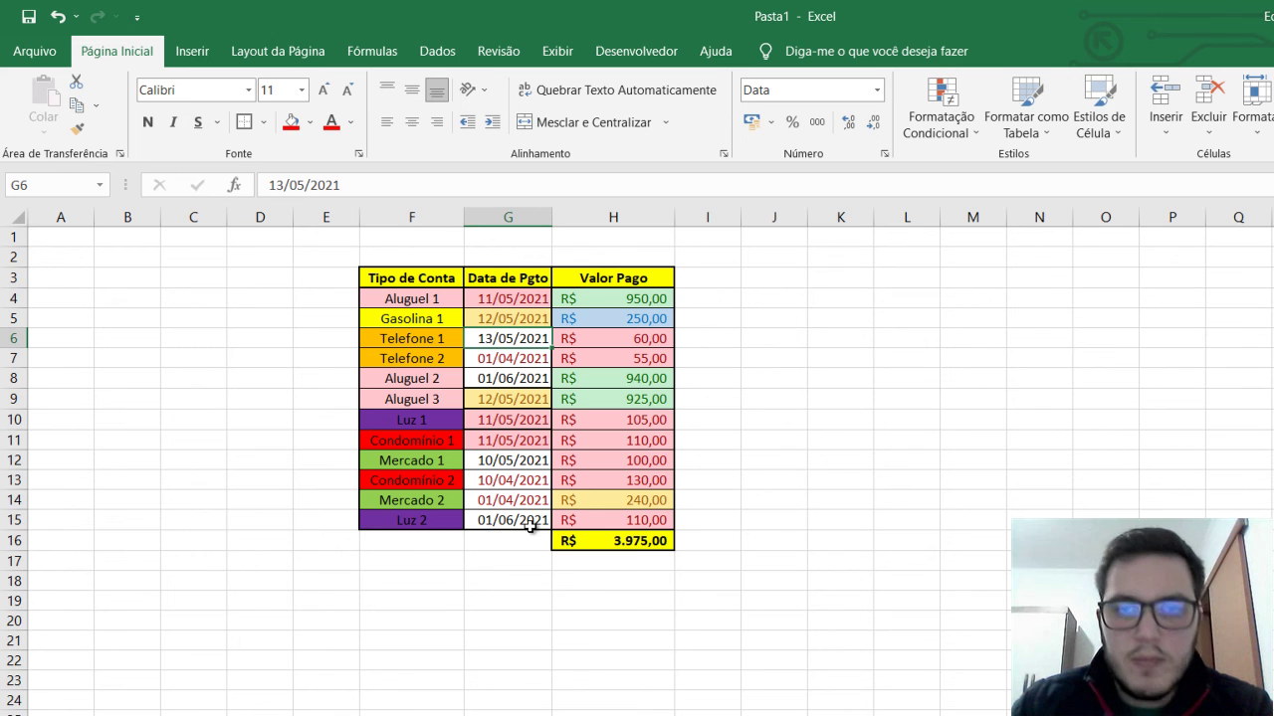
left_click(522, 359)
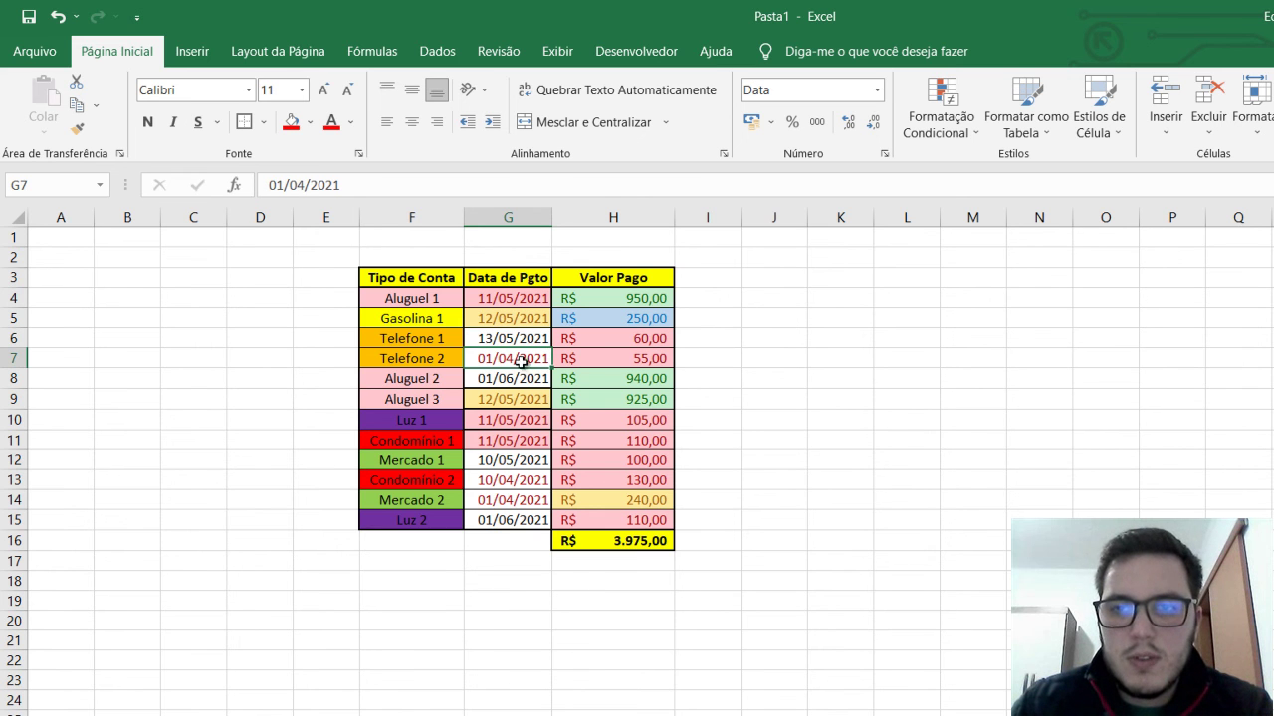
left_click(506, 500)
Try a "Valores Duplicados" rule on G4:G15 for "Duplicados", with a custom purple fill.
left_click_drag(500, 518, 521, 303)
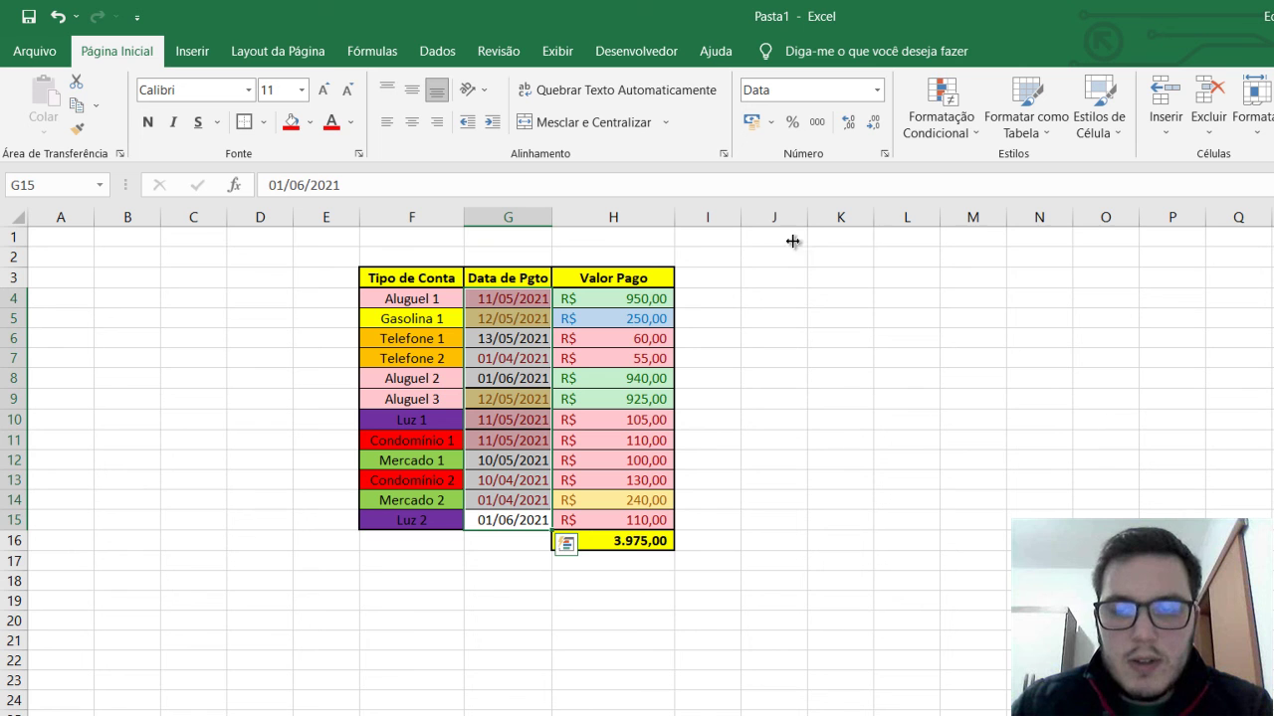
left_click(941, 109)
mouse_move(995, 170)
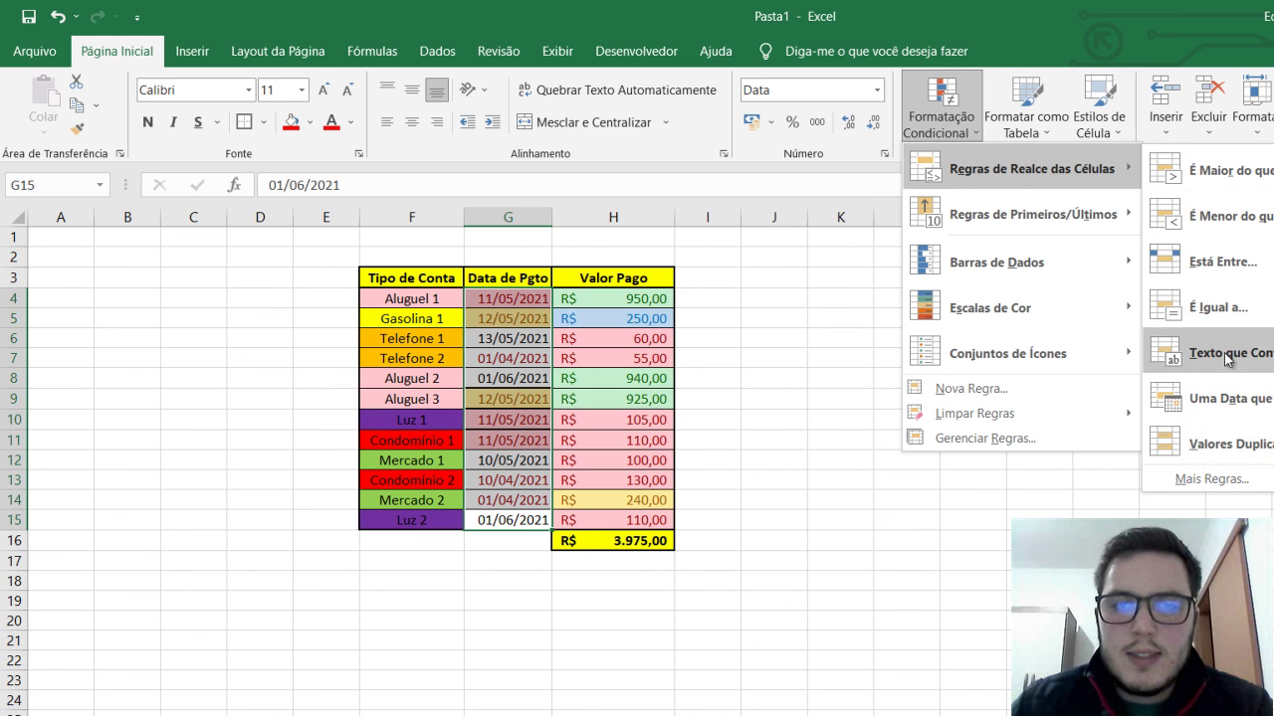
left_click(1230, 442)
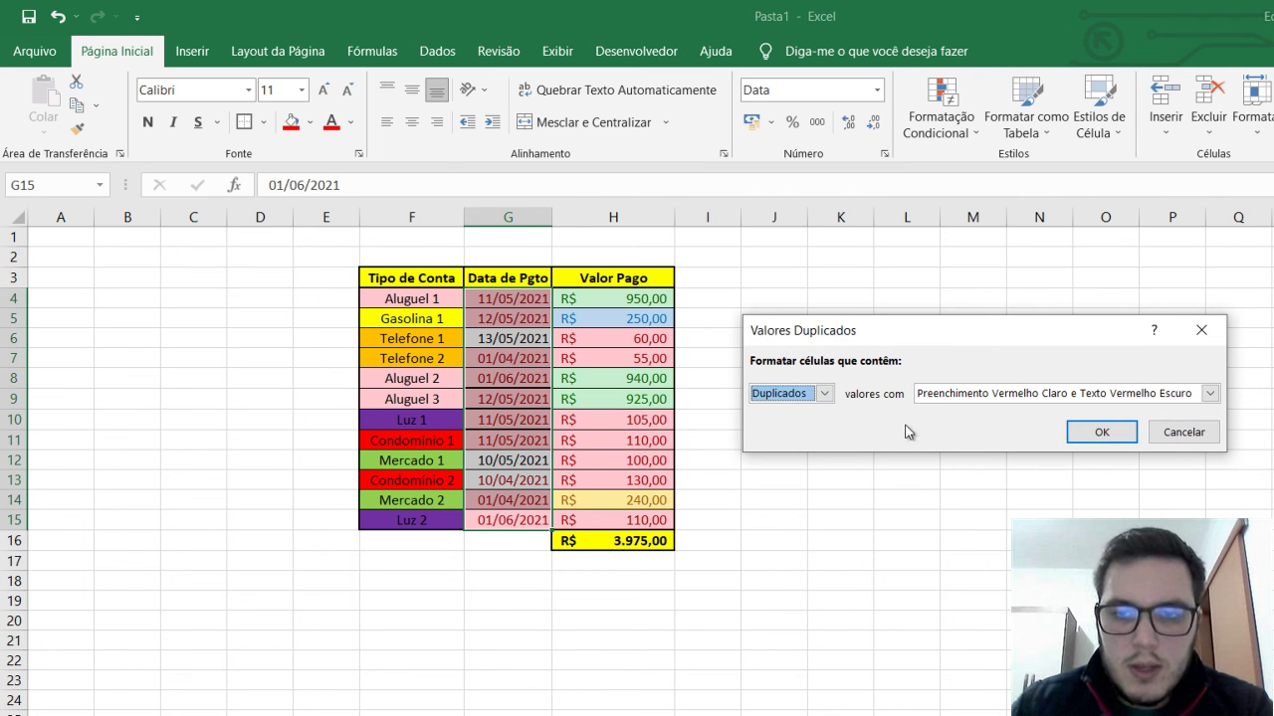
left_click(1209, 394)
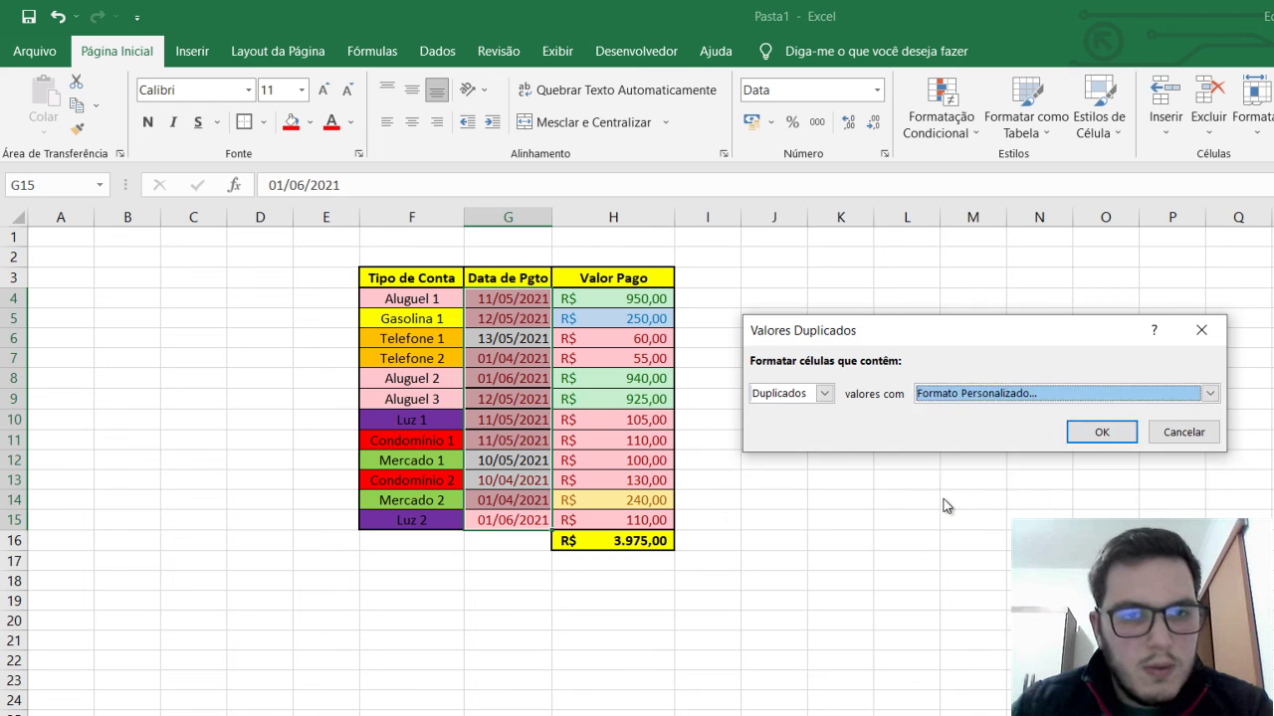
left_click(950, 497)
left_click(900, 341)
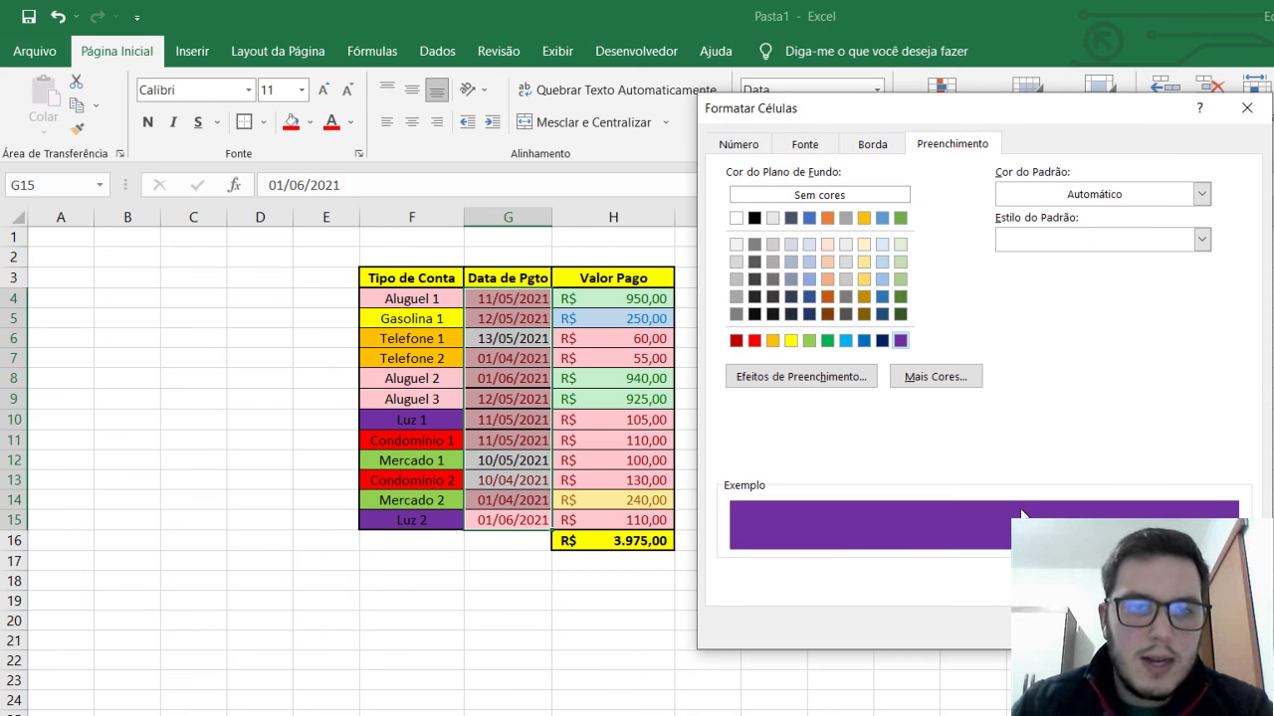
left_click(1113, 624)
left_click(1095, 432)
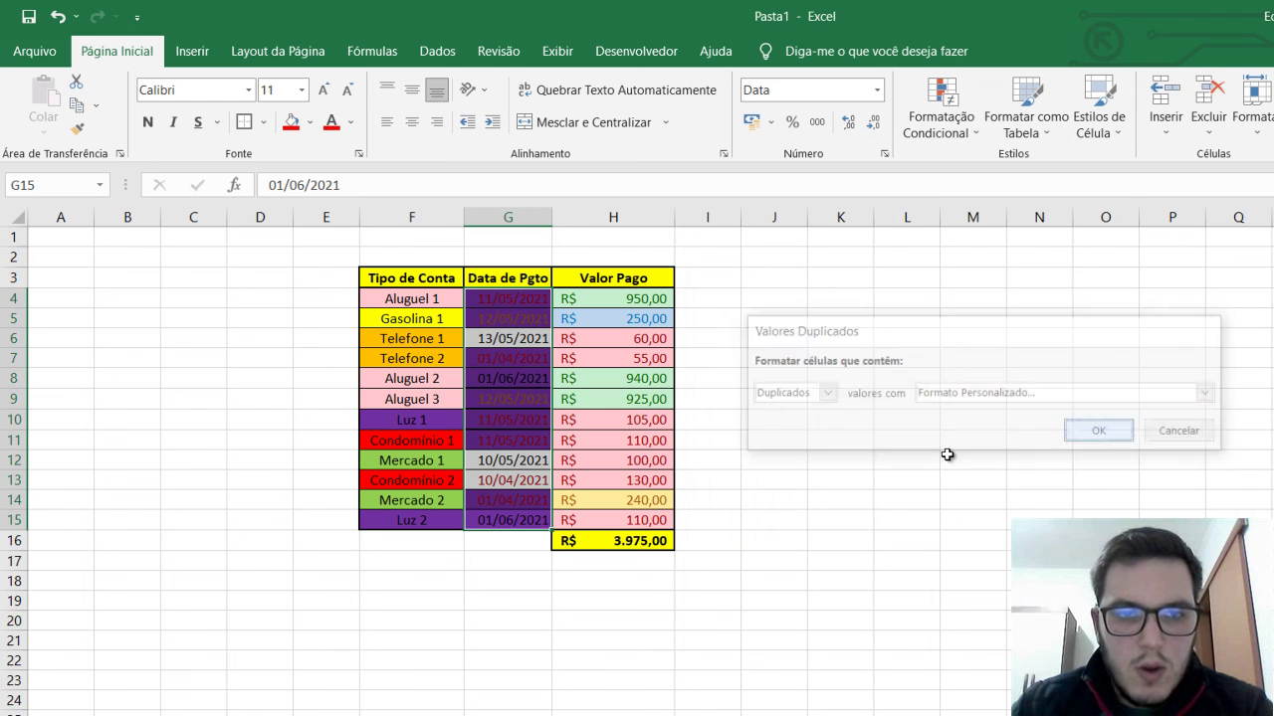
Examine which payment dates in column G repeat, comparing the matching purple cells with each other.
left_click(532, 435)
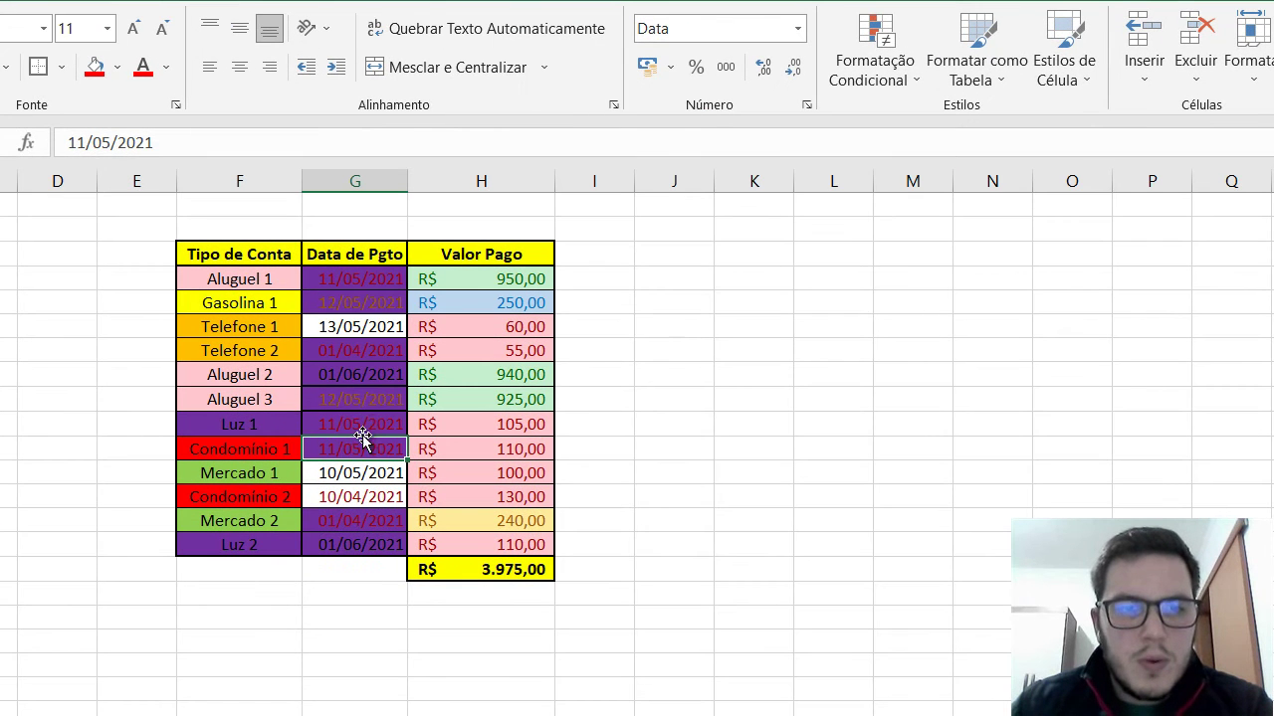
left_click(520, 428)
left_click(370, 521)
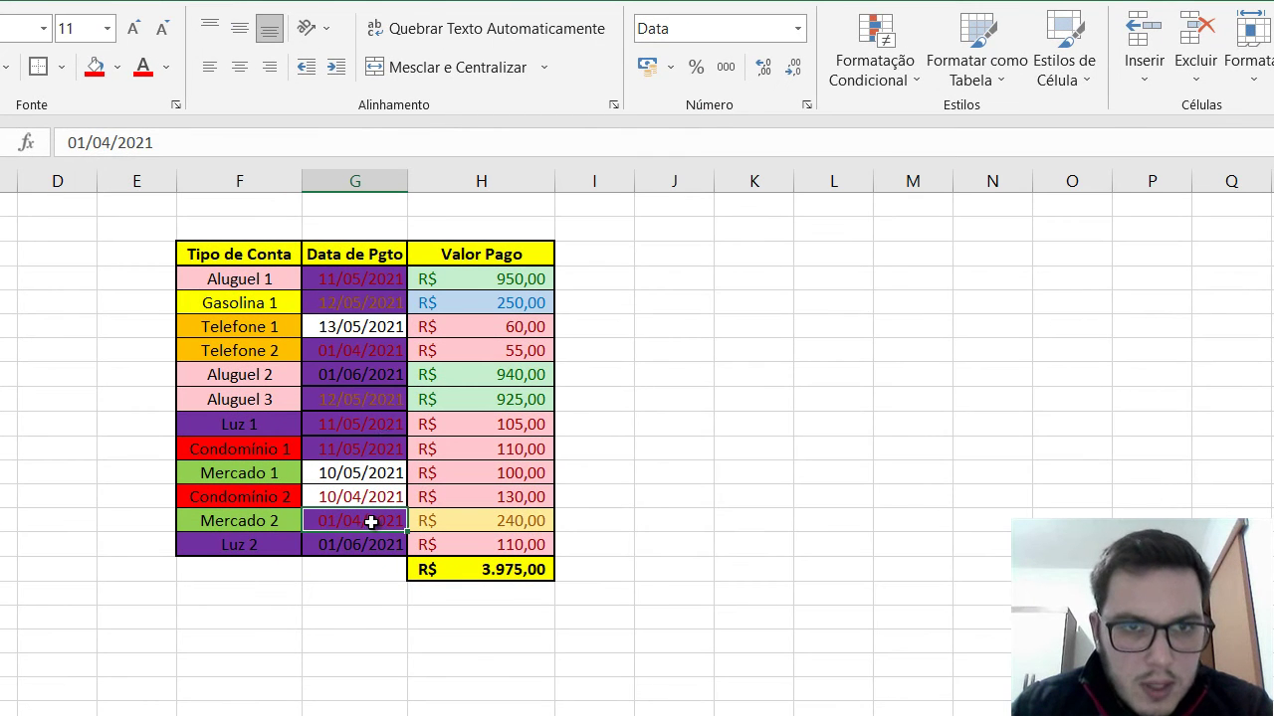
left_click(383, 356)
left_click(370, 372)
left_click(361, 543)
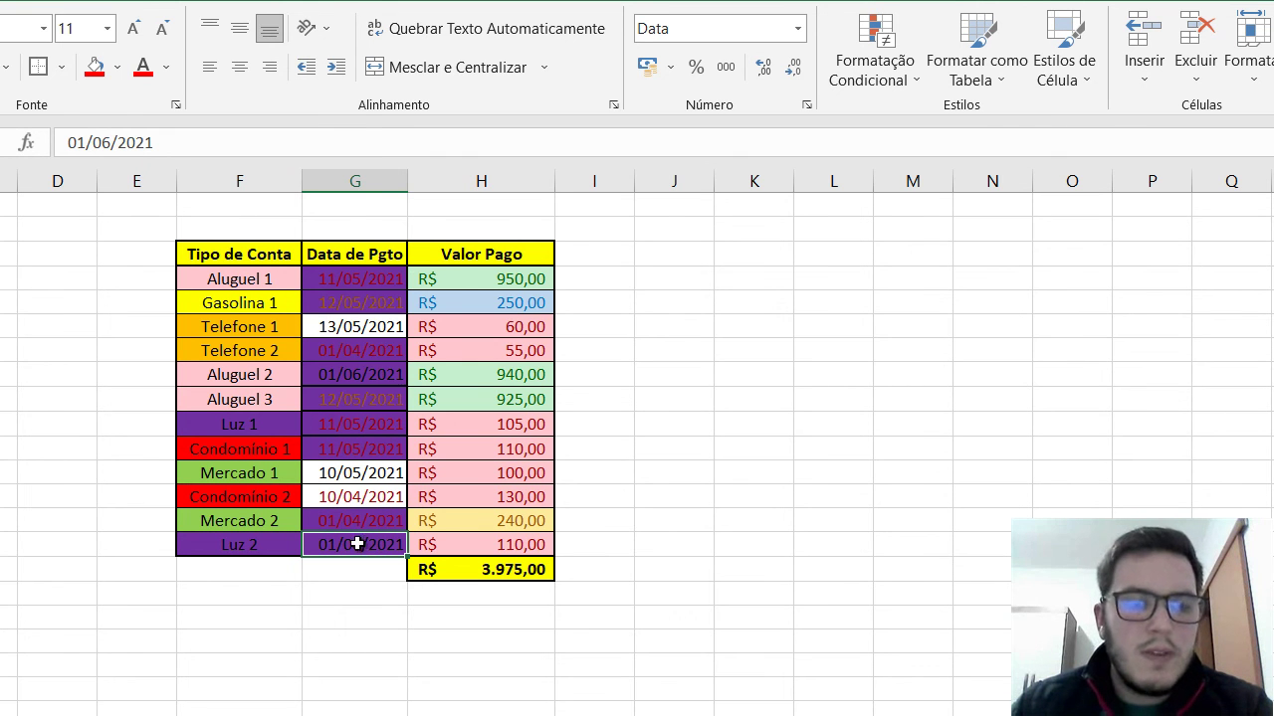
left_click(377, 286)
left_click(368, 423)
left_click(355, 446)
left_click(371, 306)
left_click(354, 396)
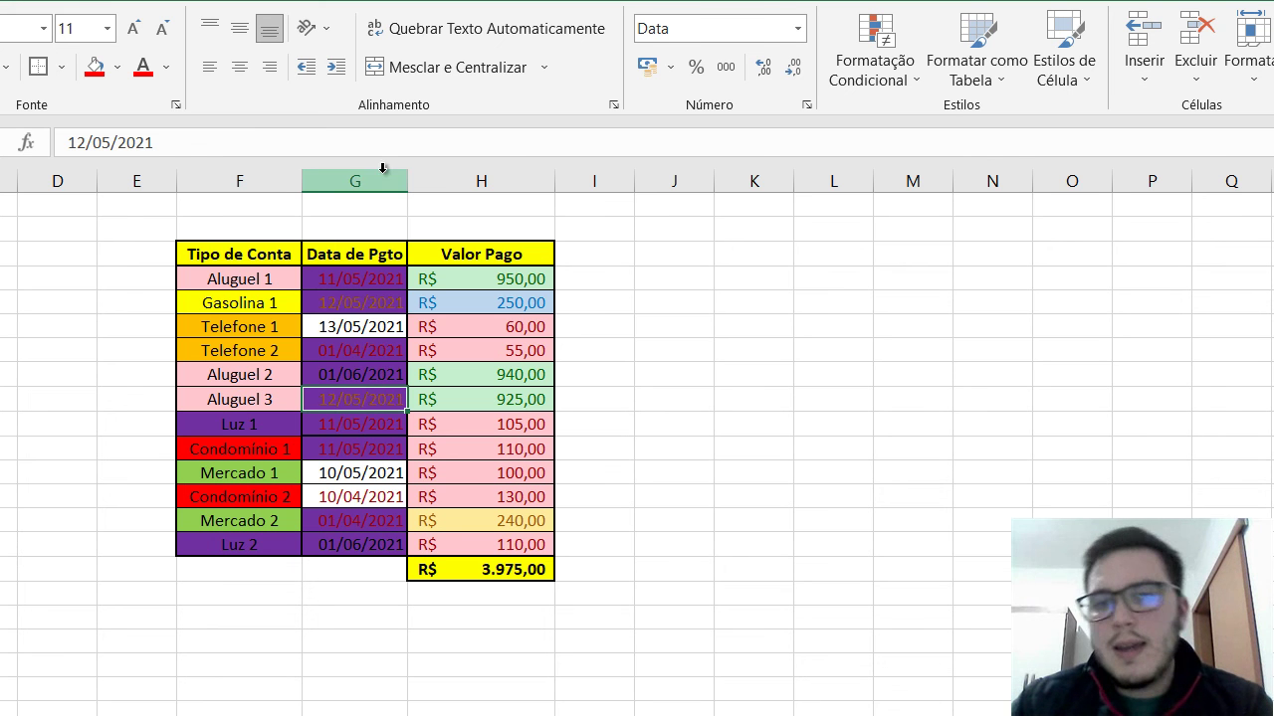
Undo the duplicate-values rule on G4:G15.
key("ctrl+z")
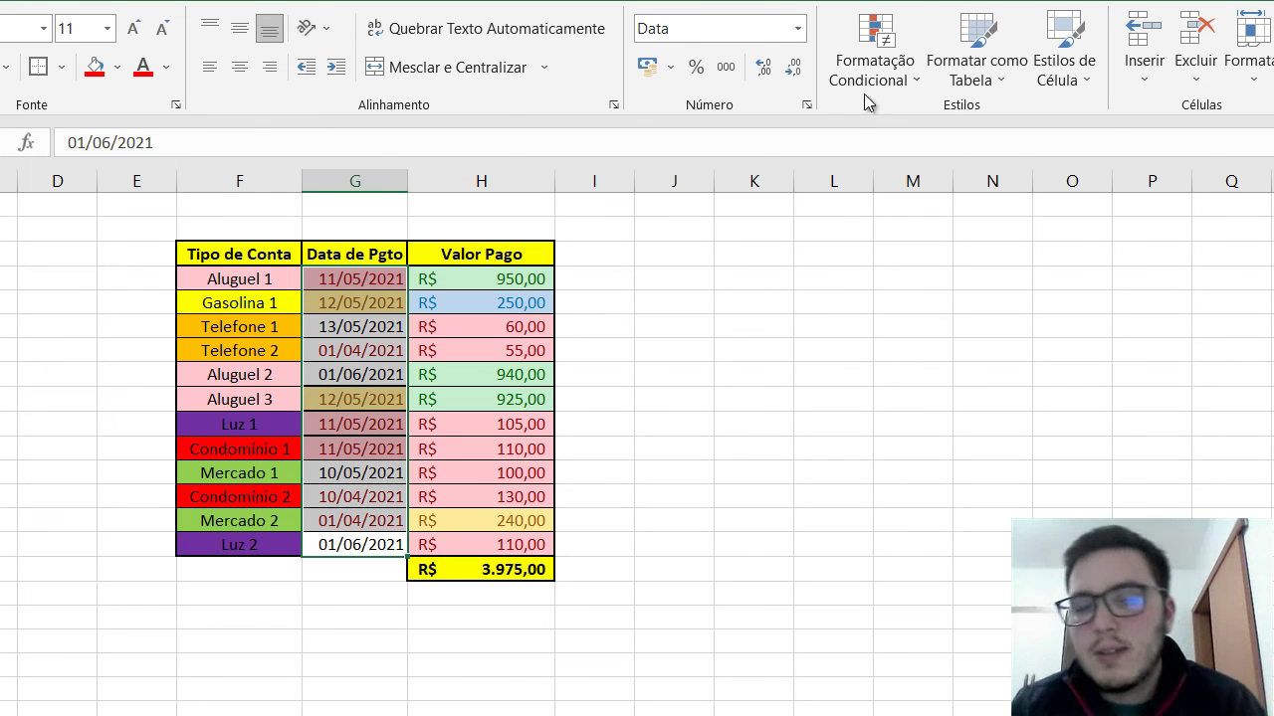
left_click(874, 65)
mouse_move(943, 145)
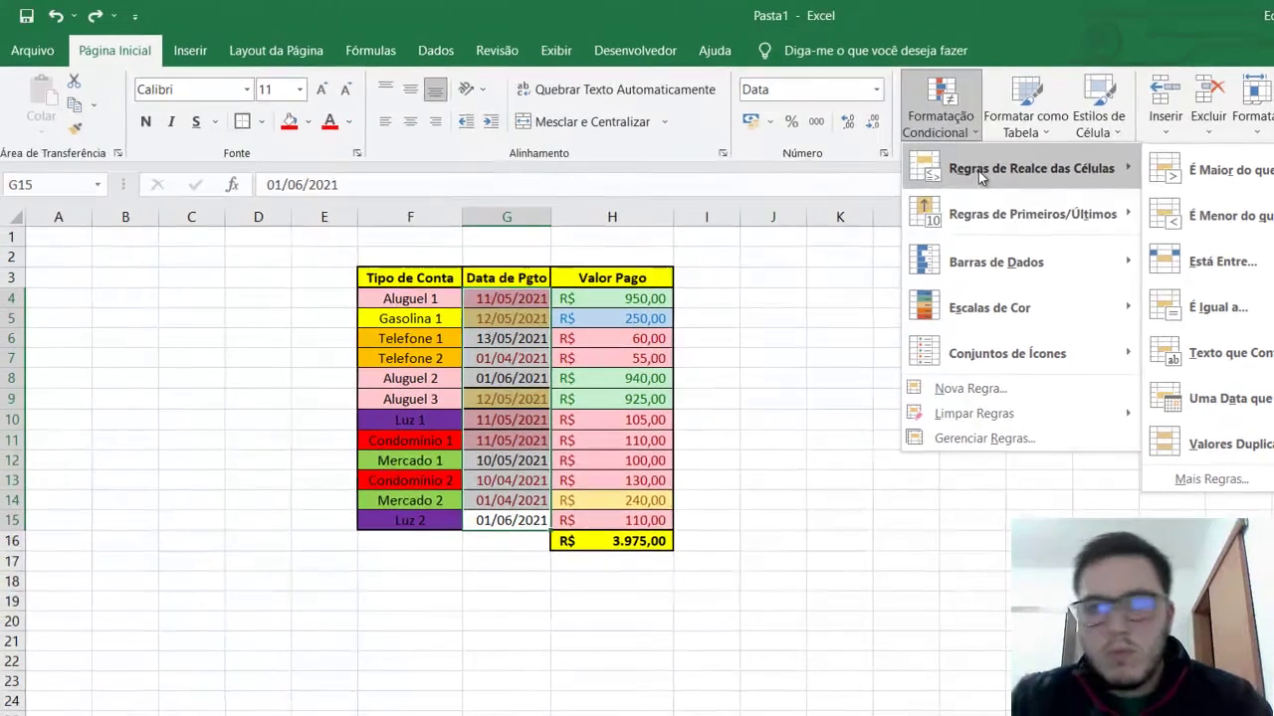
left_click(781, 310)
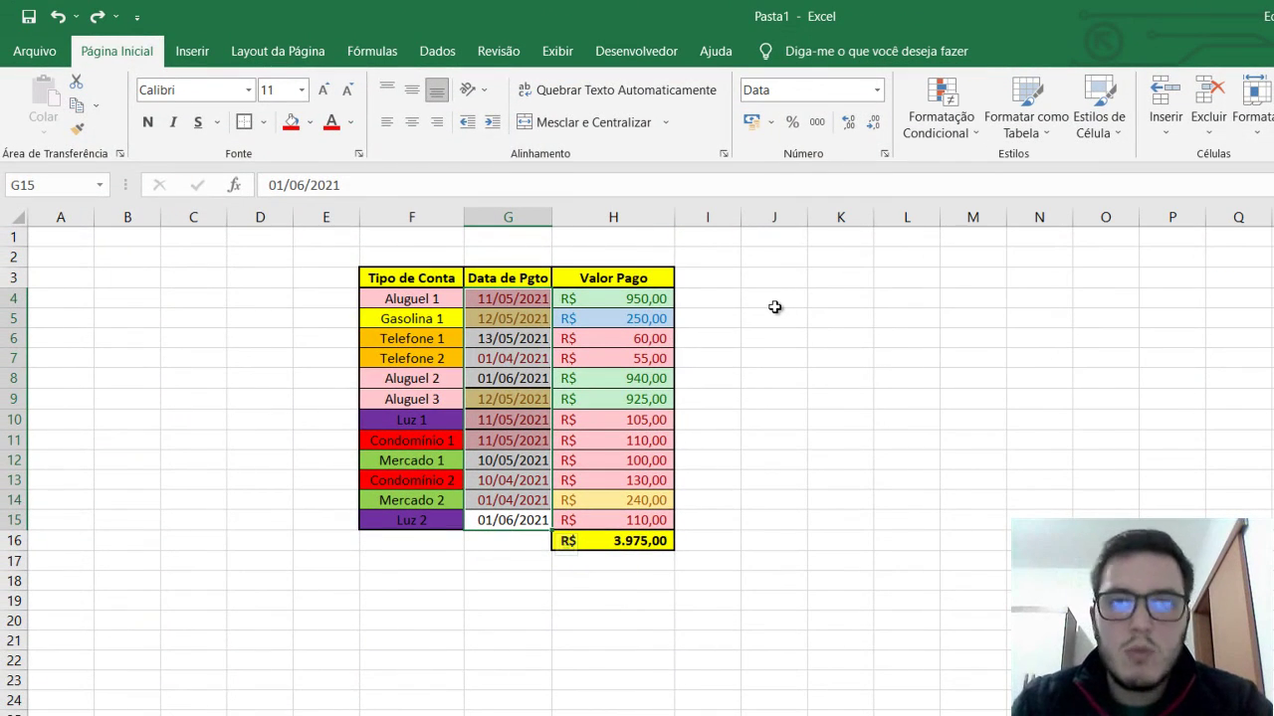